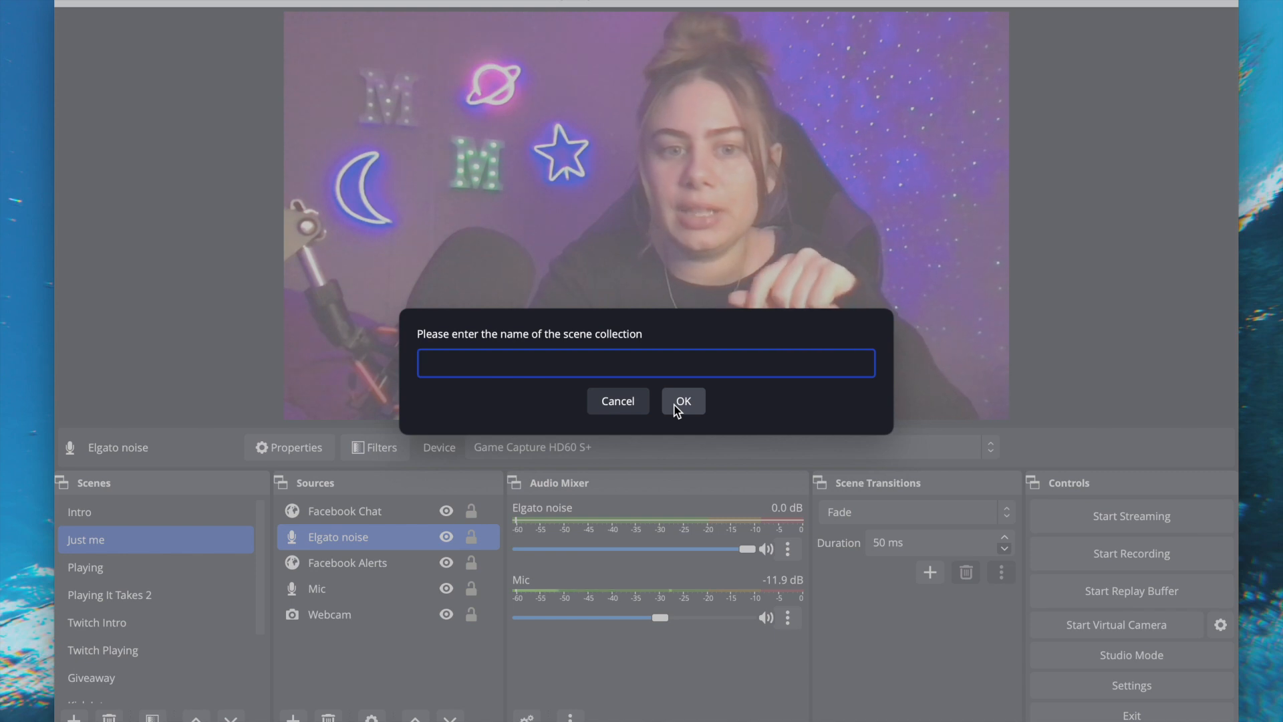
- Name the new scene collection "new" and create it
text(new)
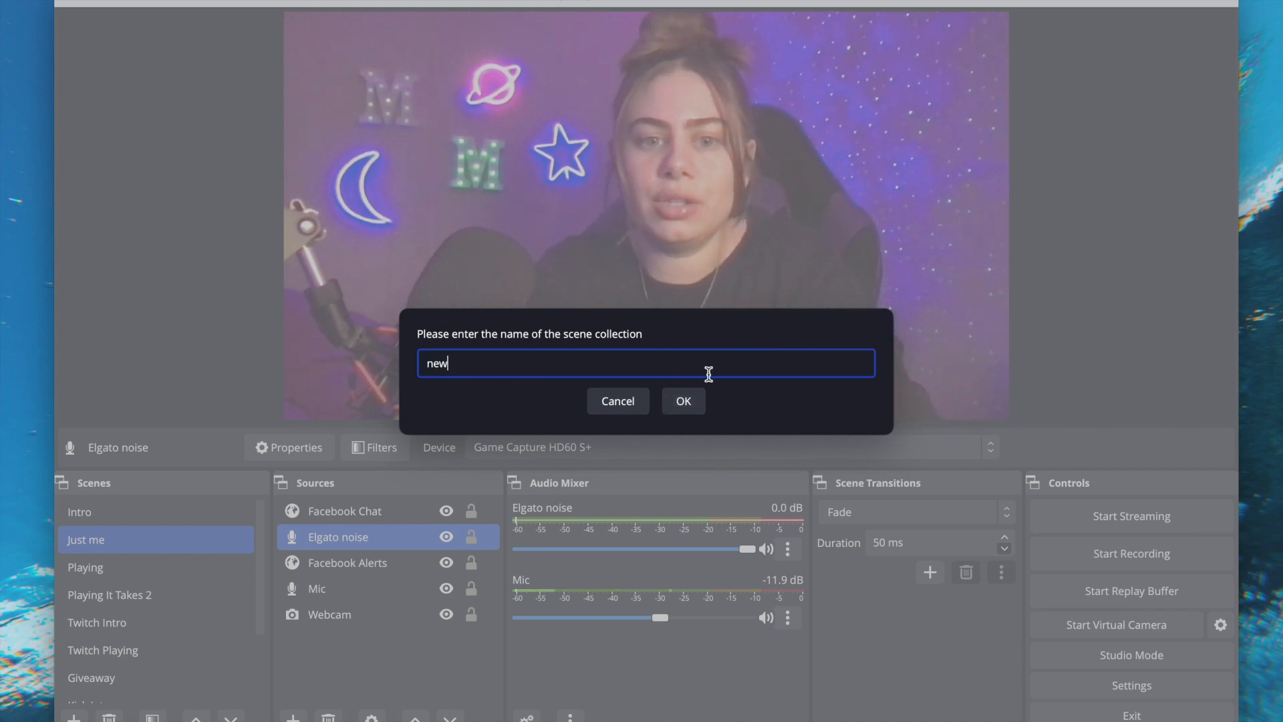
click(682, 401)
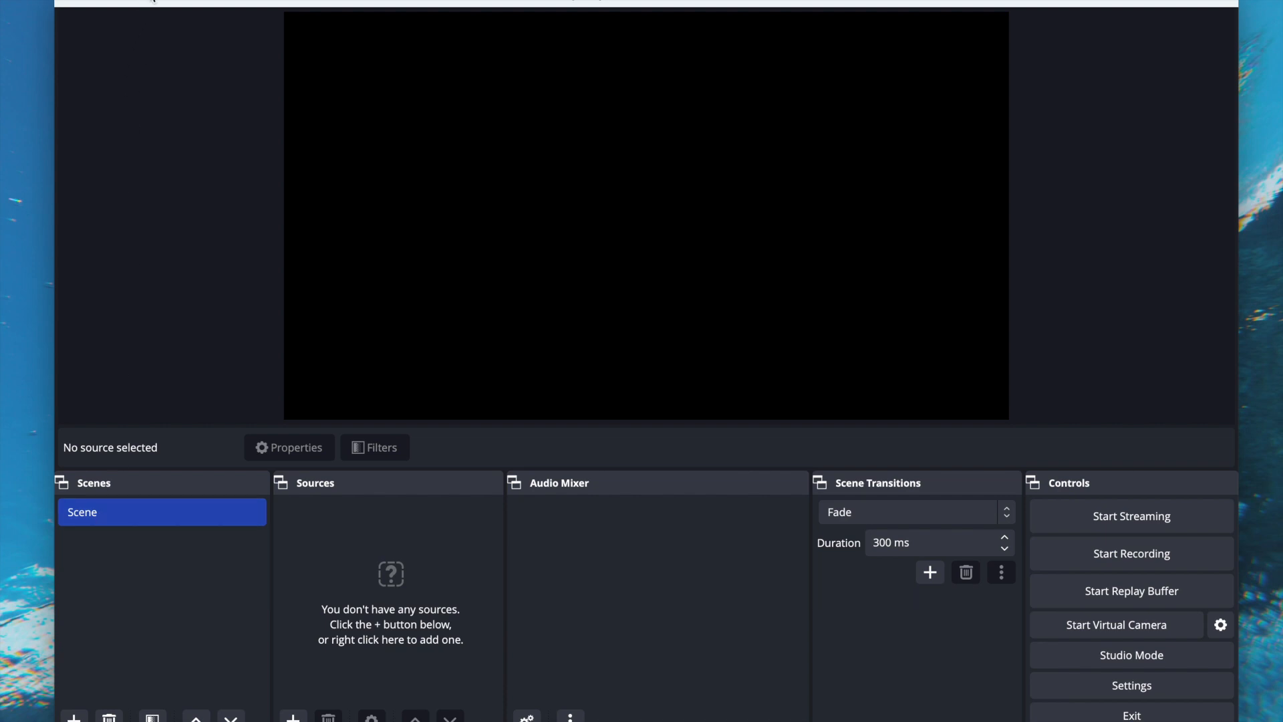
click(133, 0)
mouse_move(174, 0)
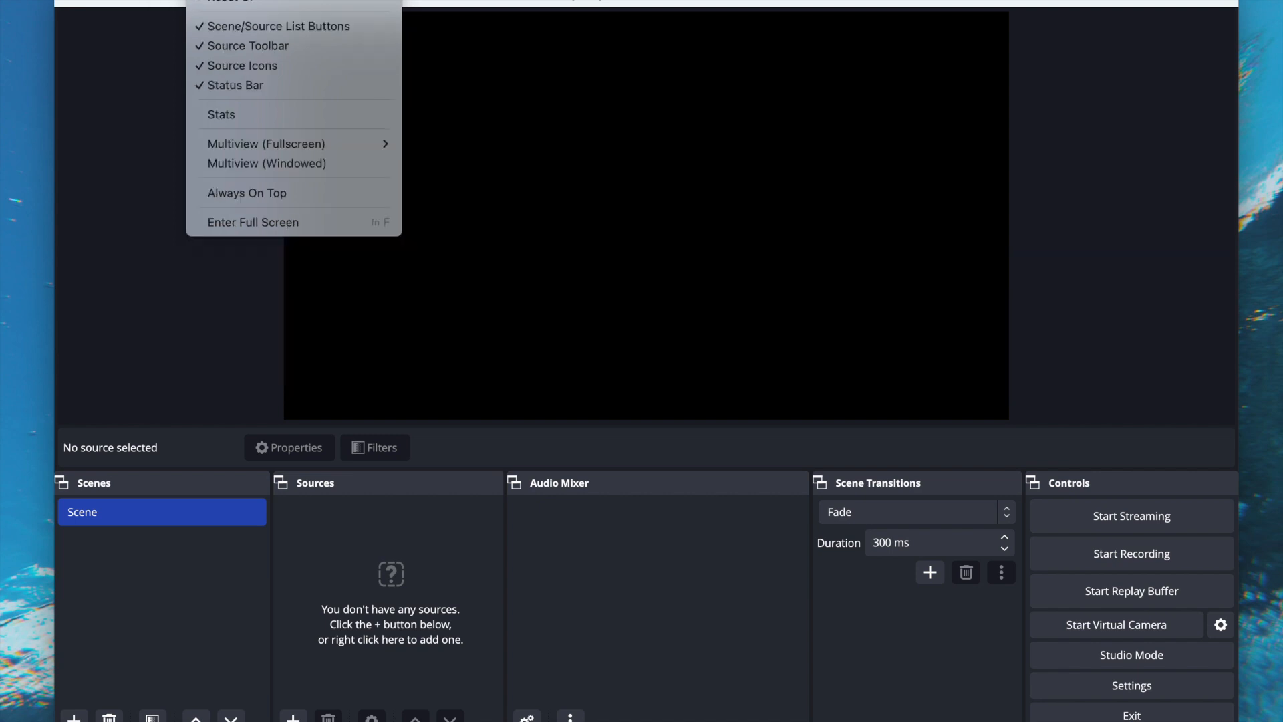
mouse_move(251, 0)
mouse_move(306, 0)
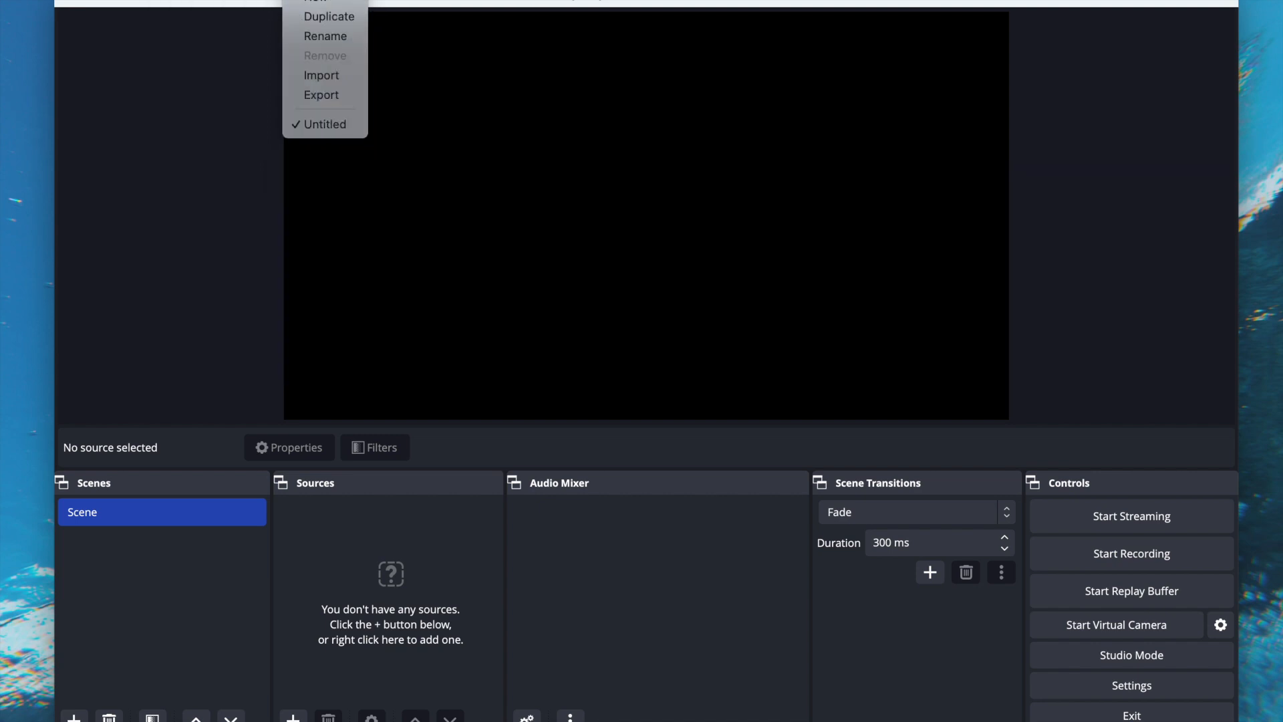
click(171, 512)
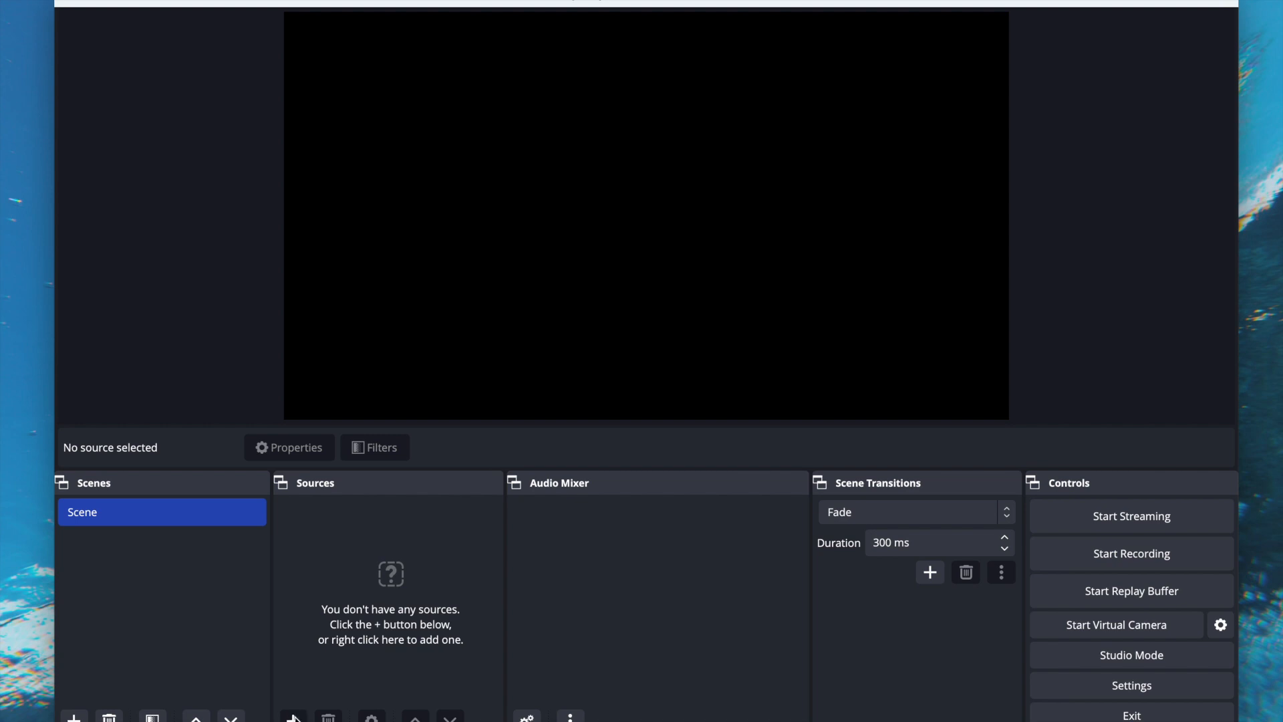
- Add a Video Capture Device source named Webcam and set its device to FaceTime HD Camera (Built-in)
click(294, 717)
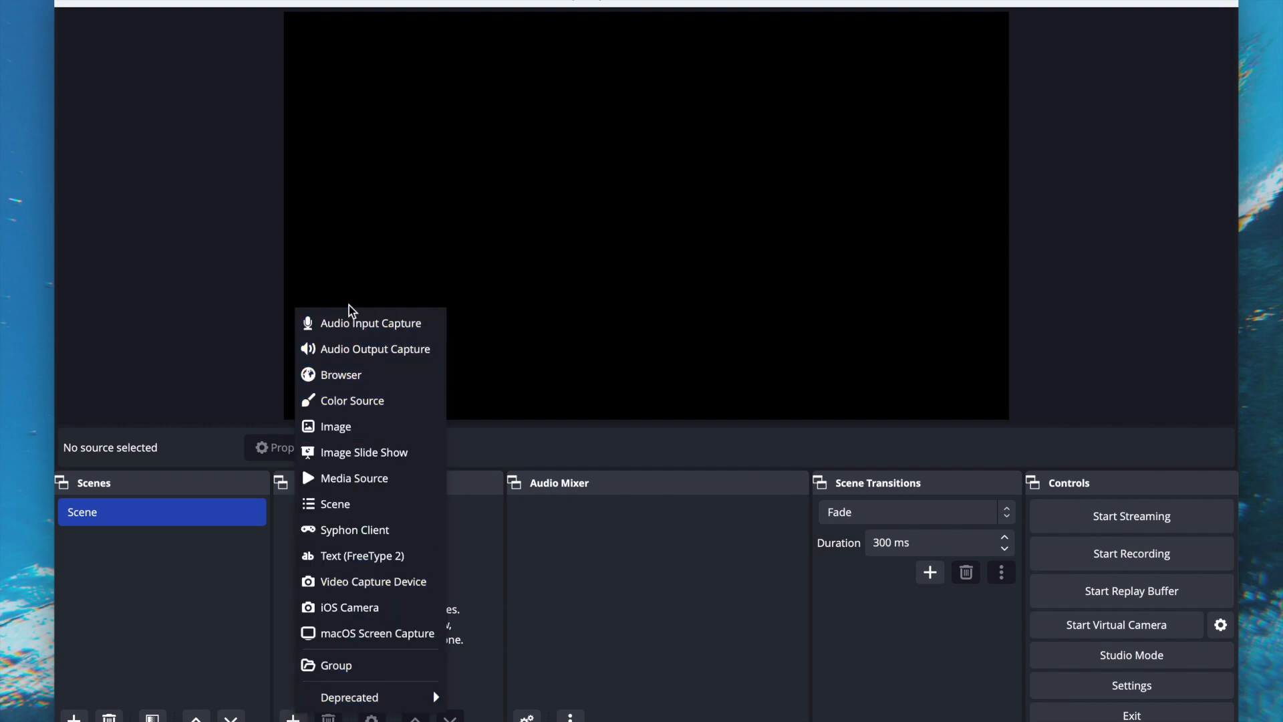
click(338, 583)
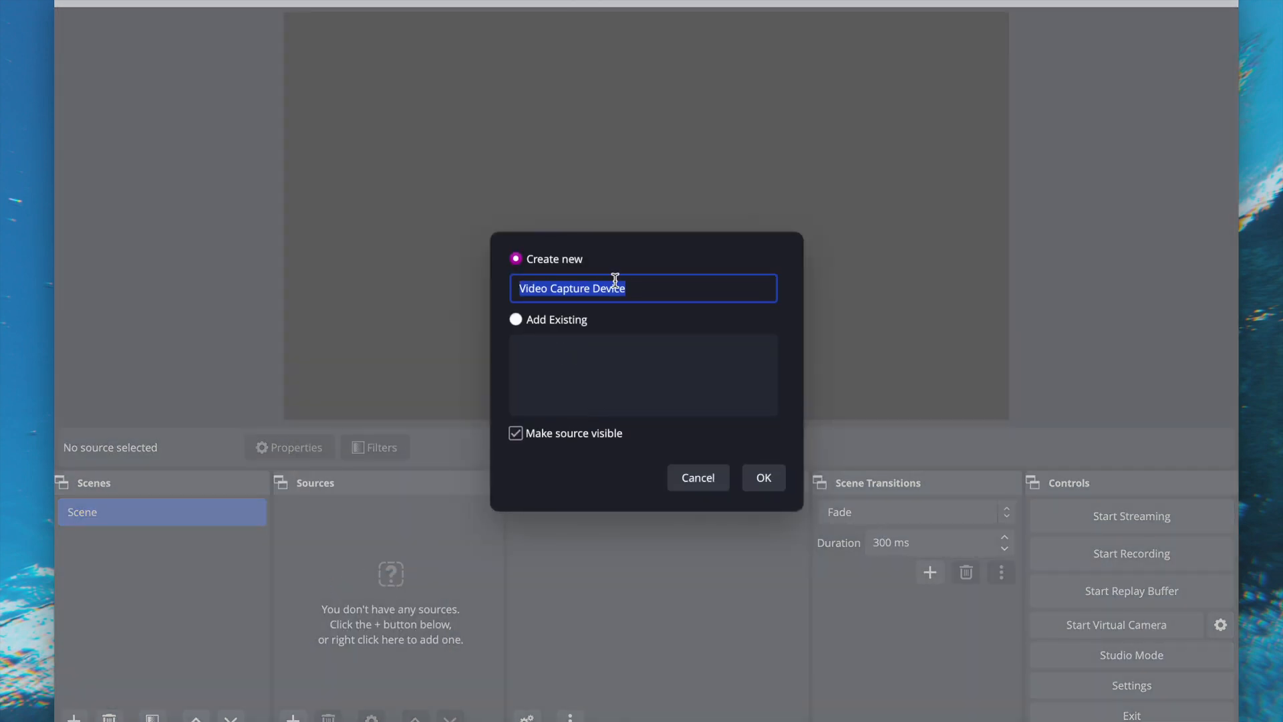
text(Webcam)
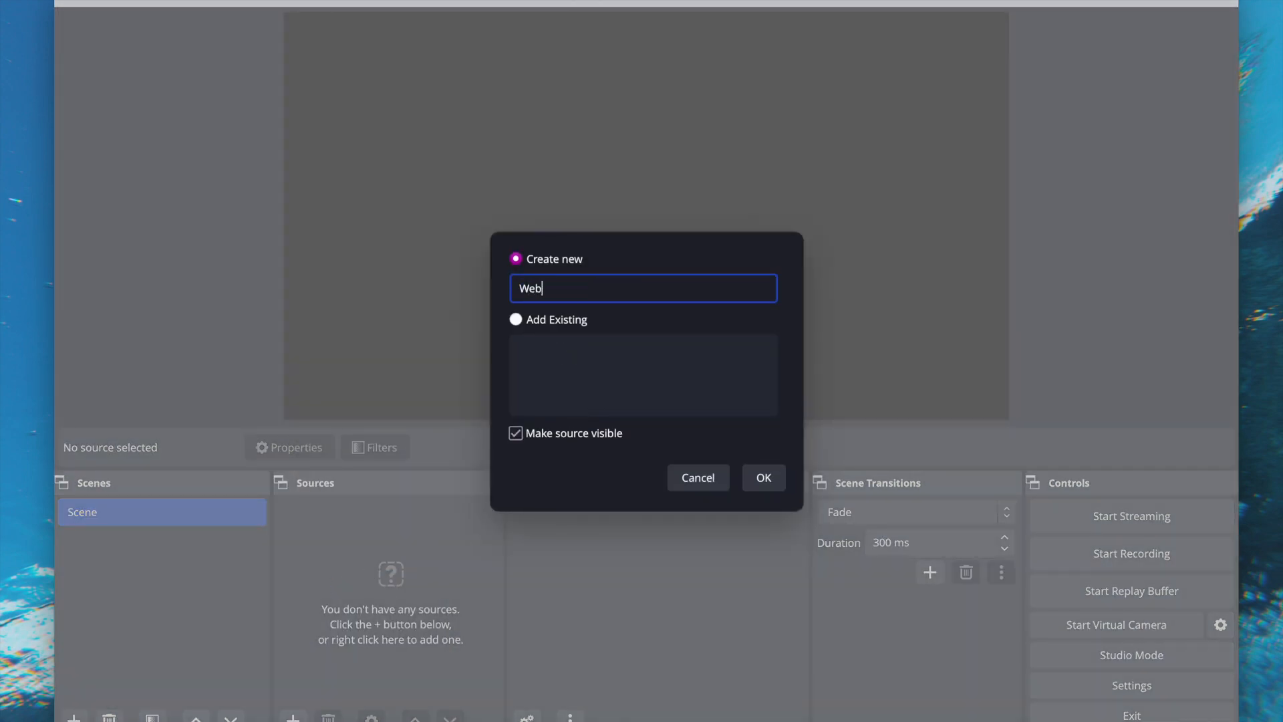
click(763, 476)
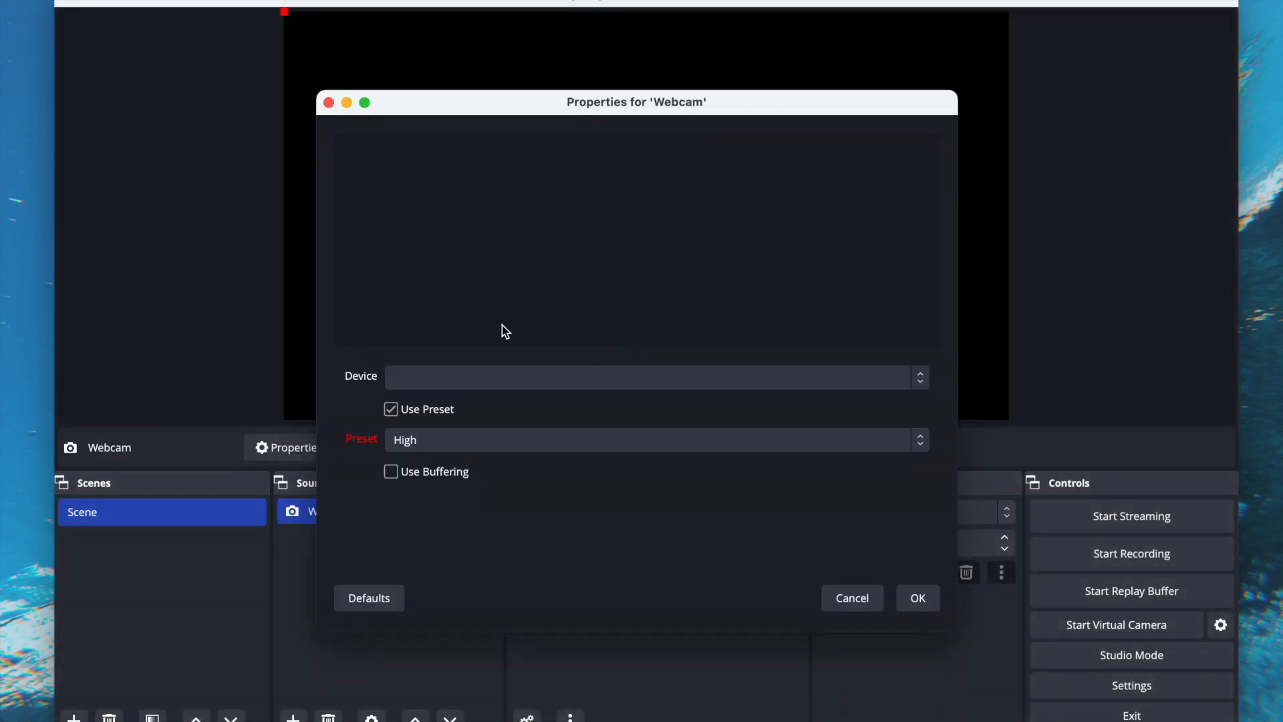
click(465, 380)
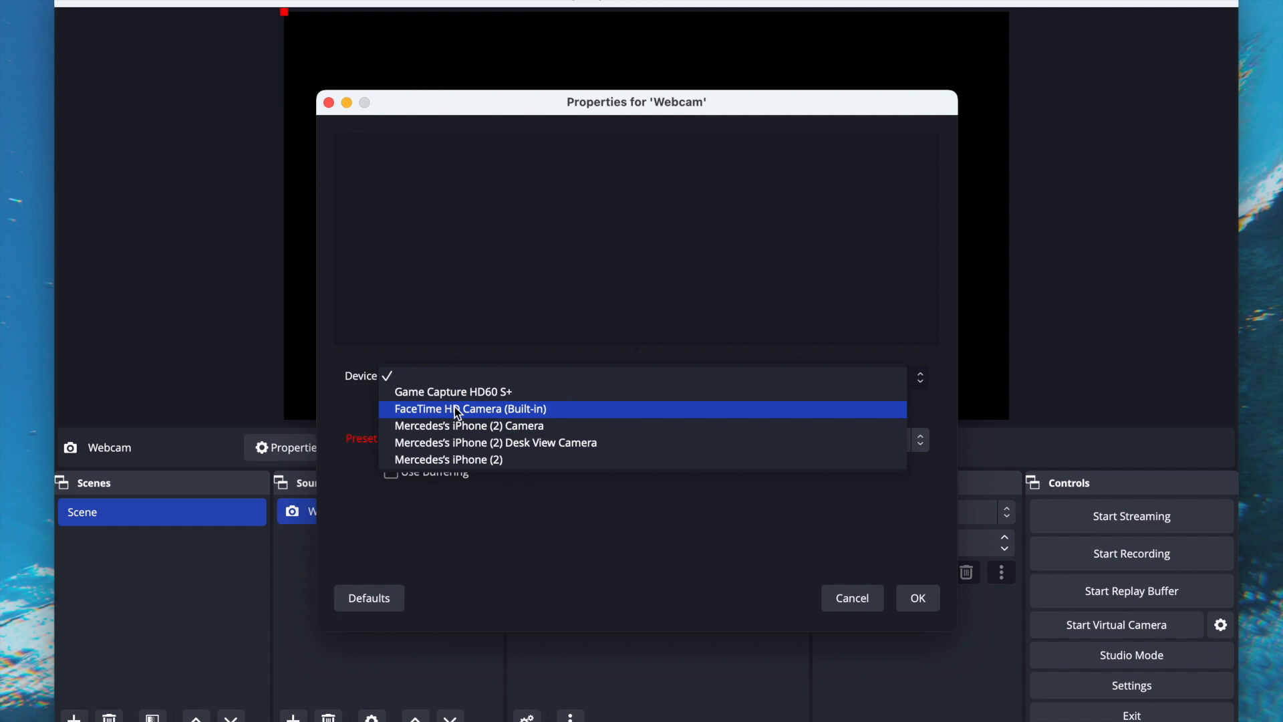
click(458, 410)
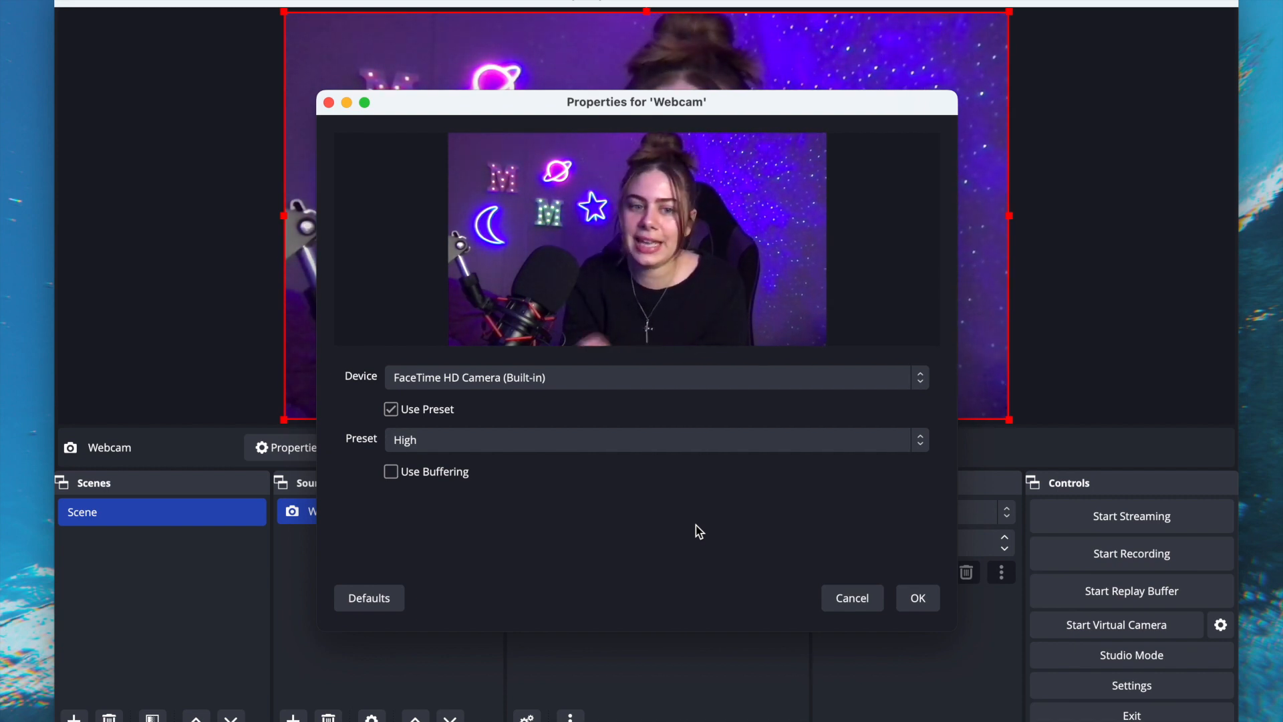
- Try the iPhone camera as the Webcam source's device
click(588, 380)
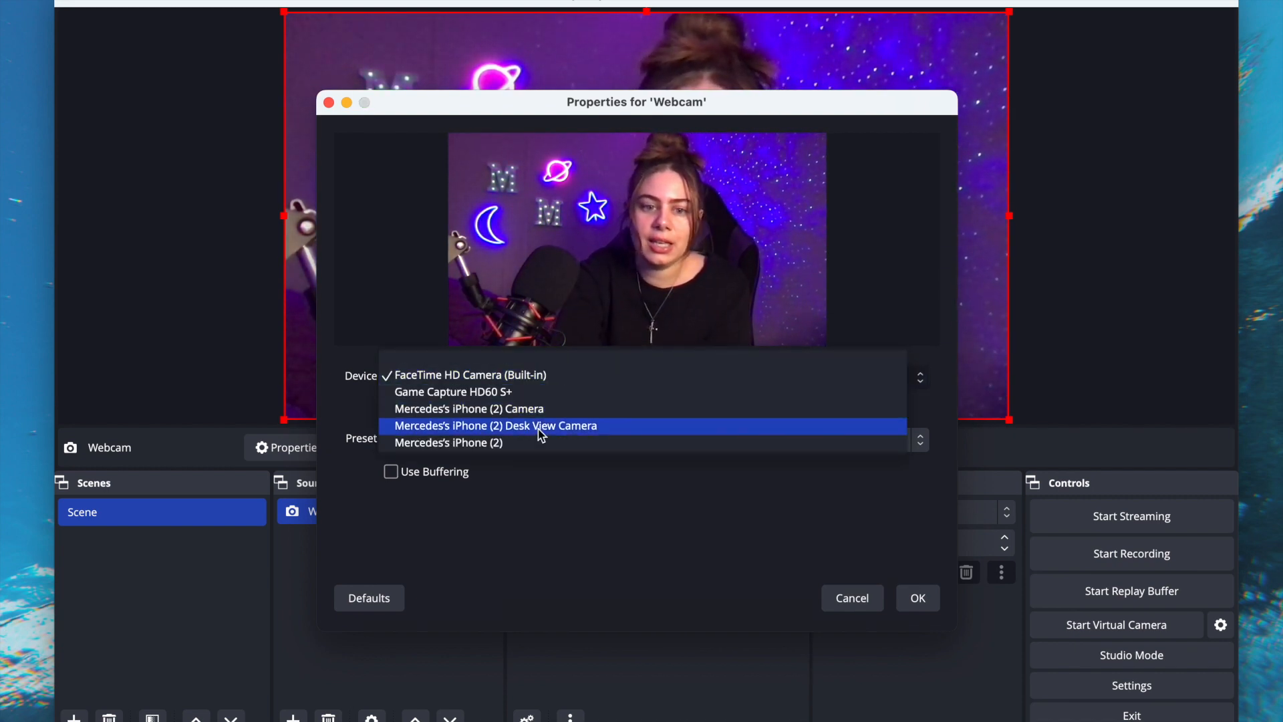
click(454, 409)
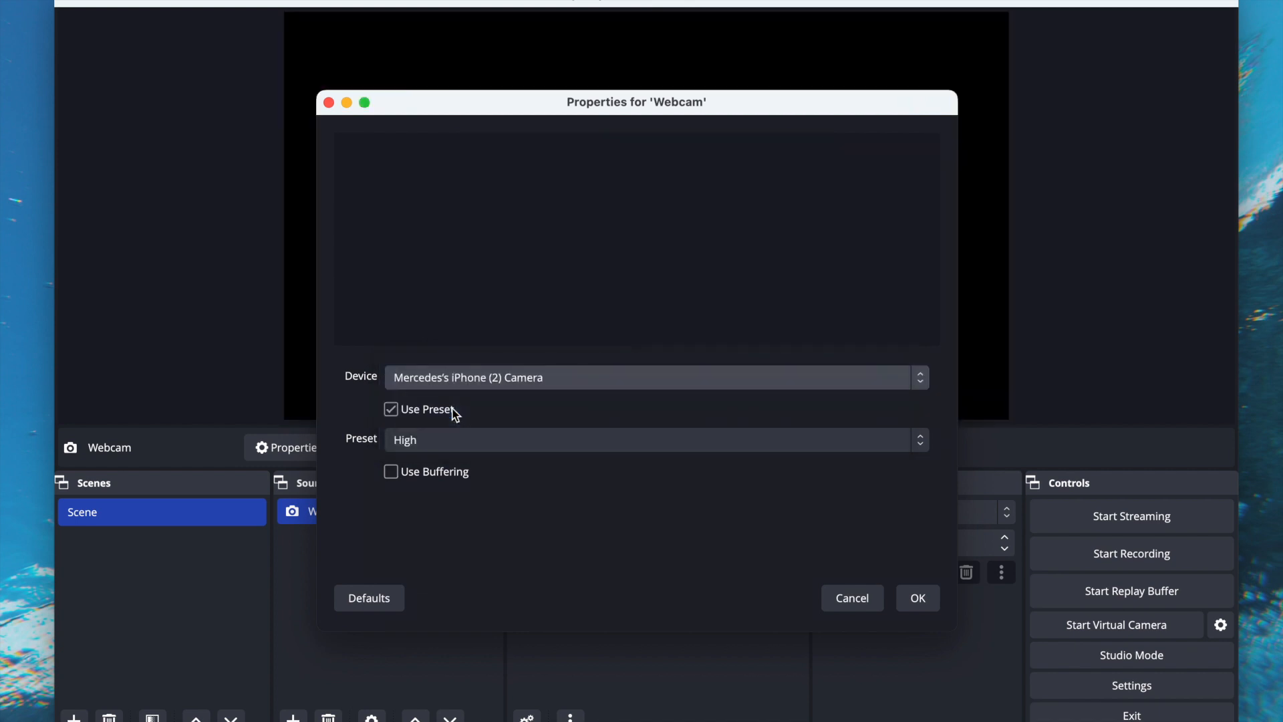
- Set the Webcam source's device to FaceTime HD Camera (Built-in) and accept its properties
click(492, 379)
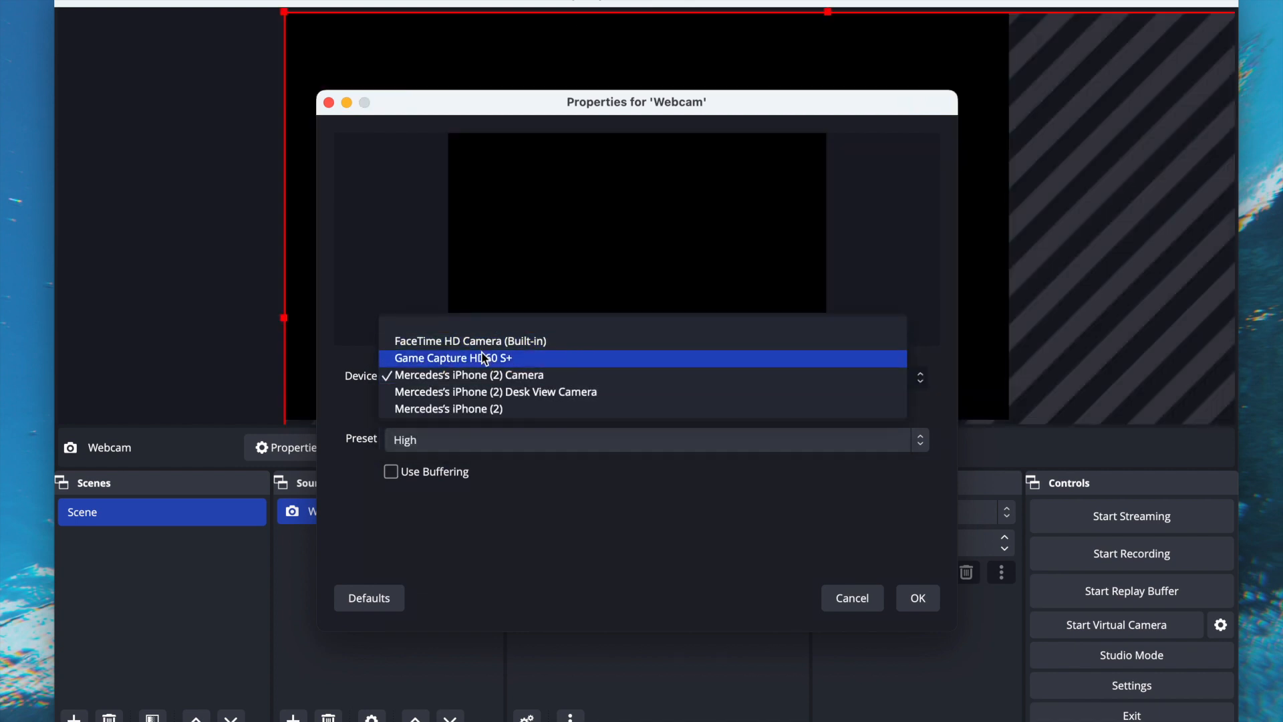
click(482, 341)
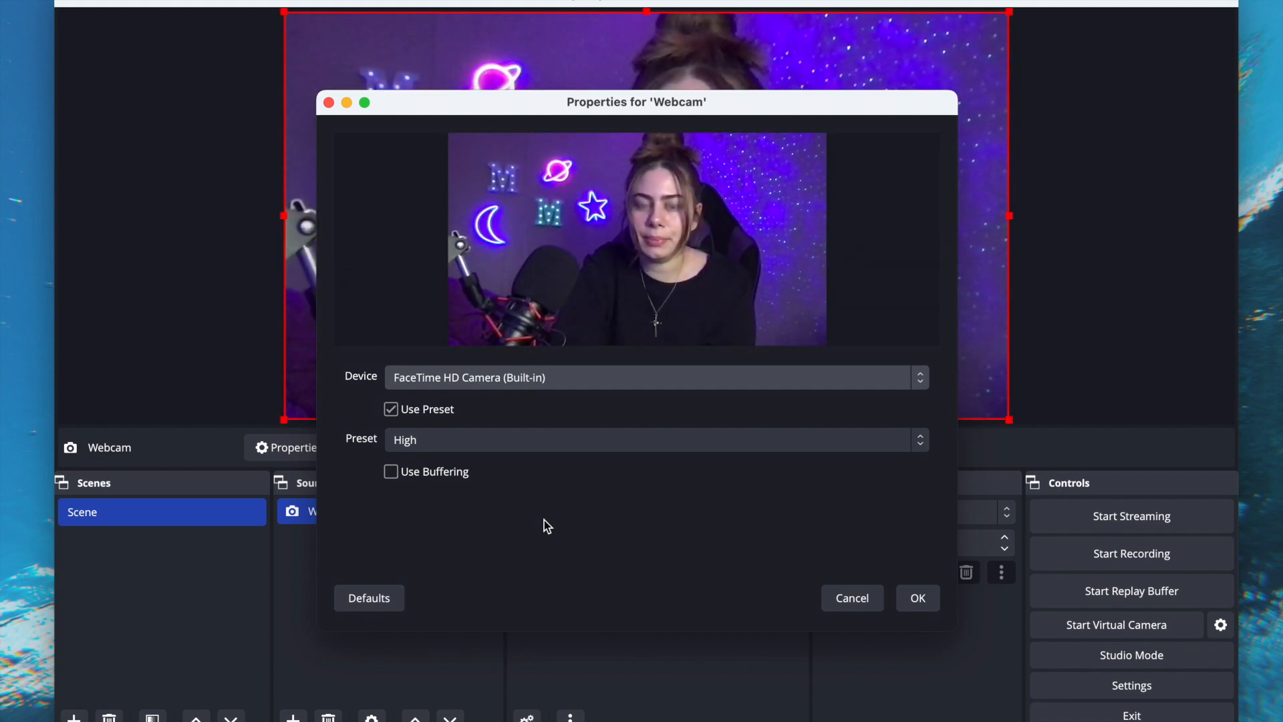
click(915, 597)
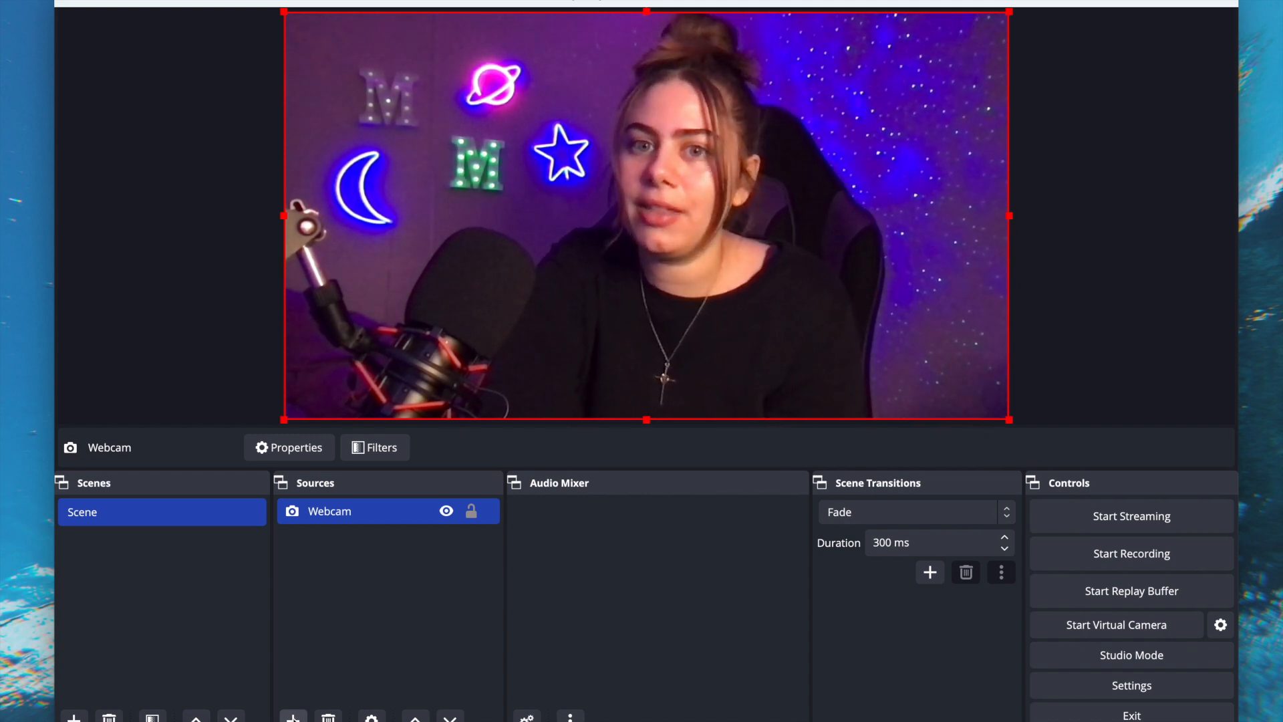
- Add an Audio Input Capture source named Mic that uses the FIFINE Microphone as its device
click(293, 717)
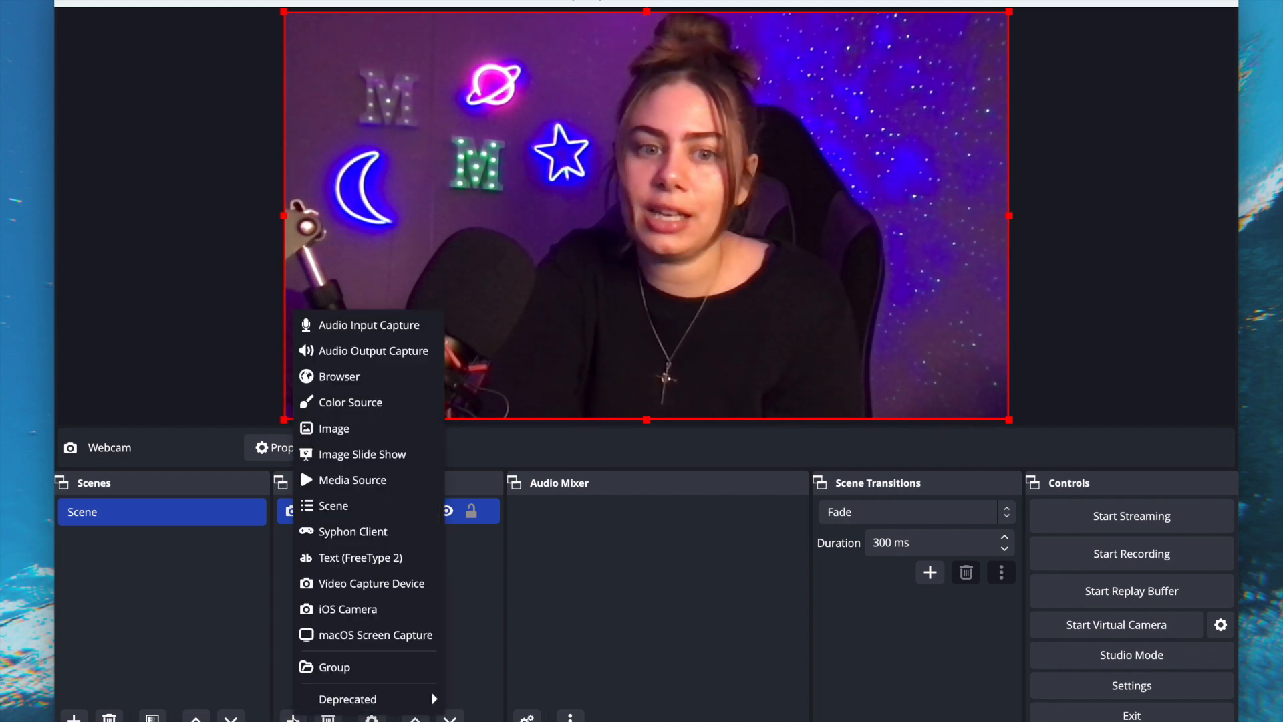
click(367, 326)
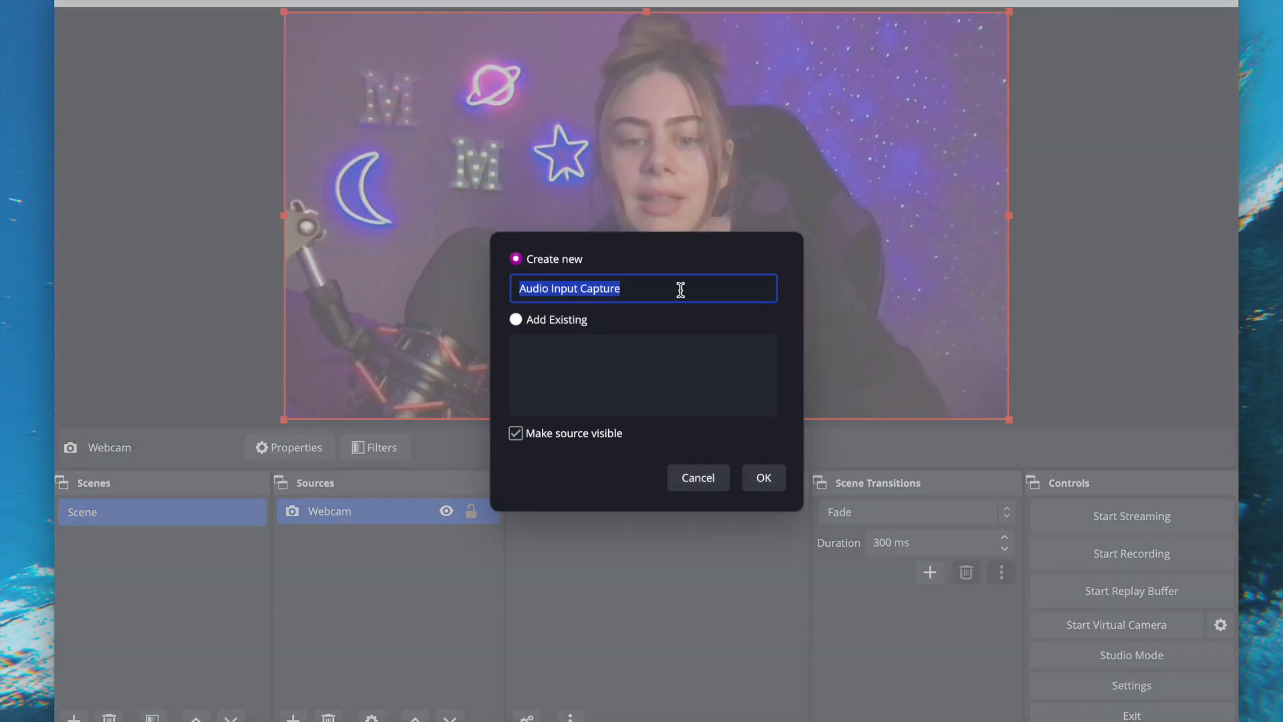
text(Mic)
click(764, 479)
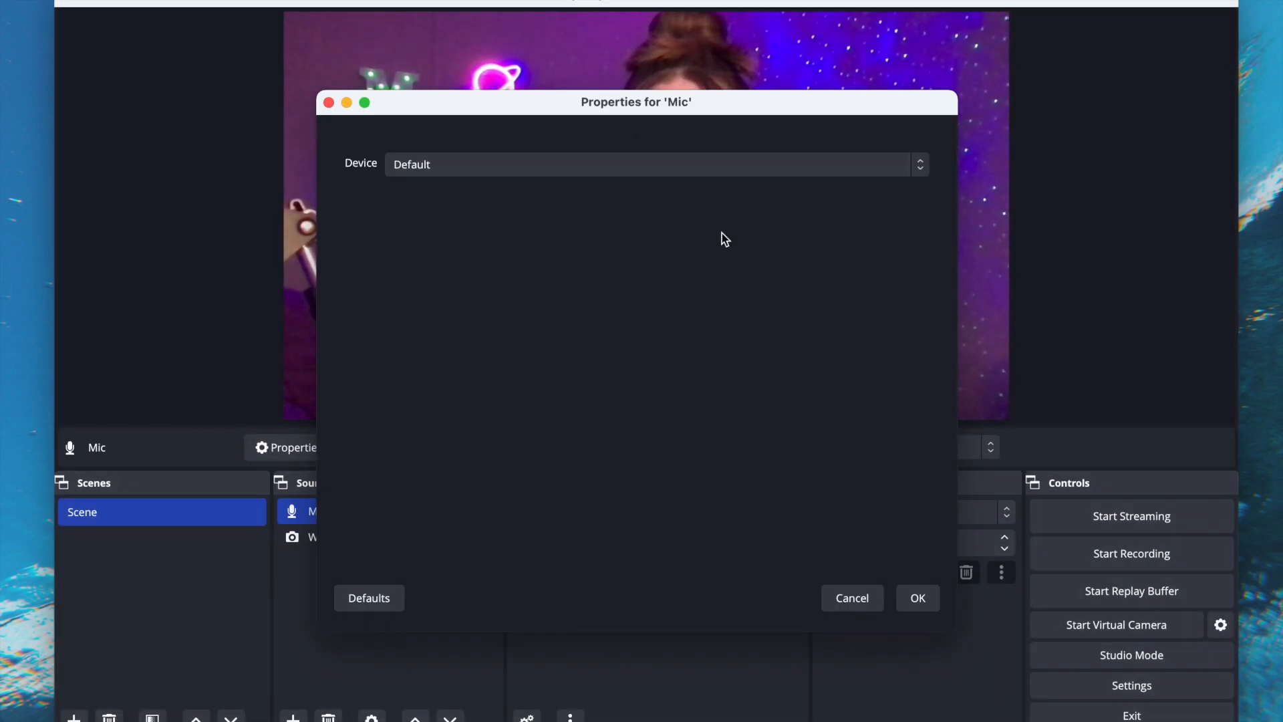
click(712, 166)
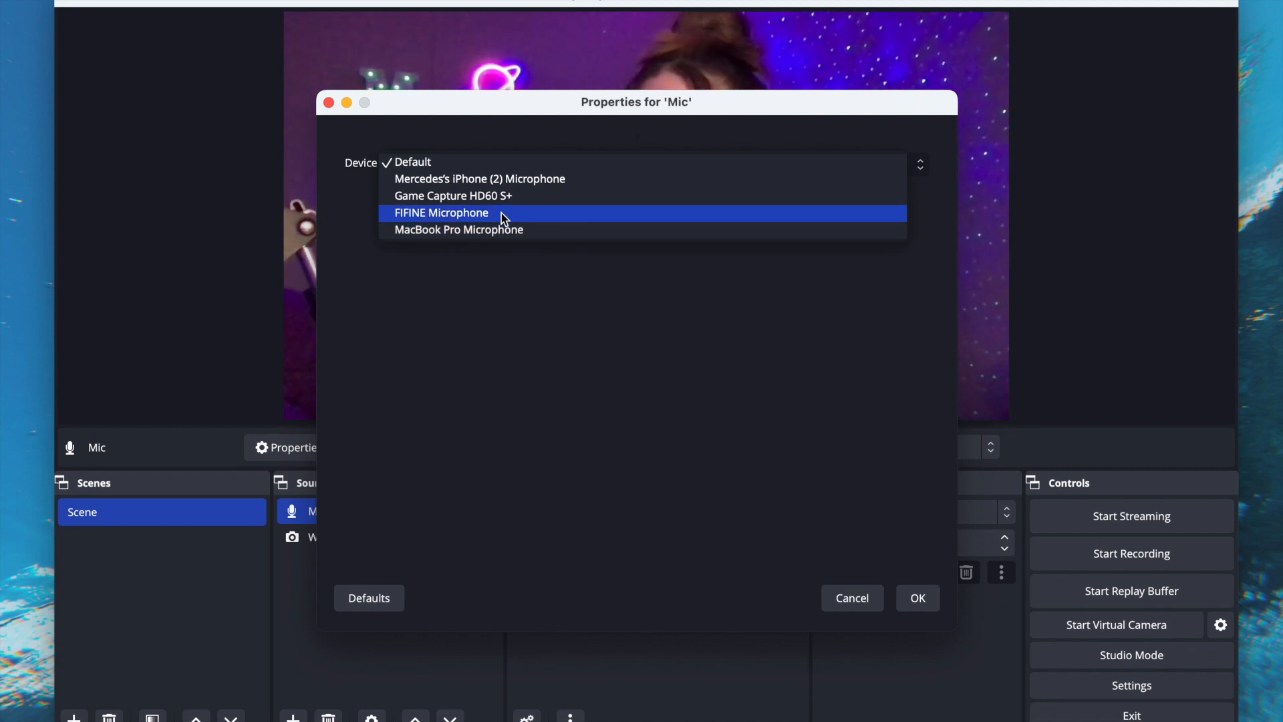
click(502, 214)
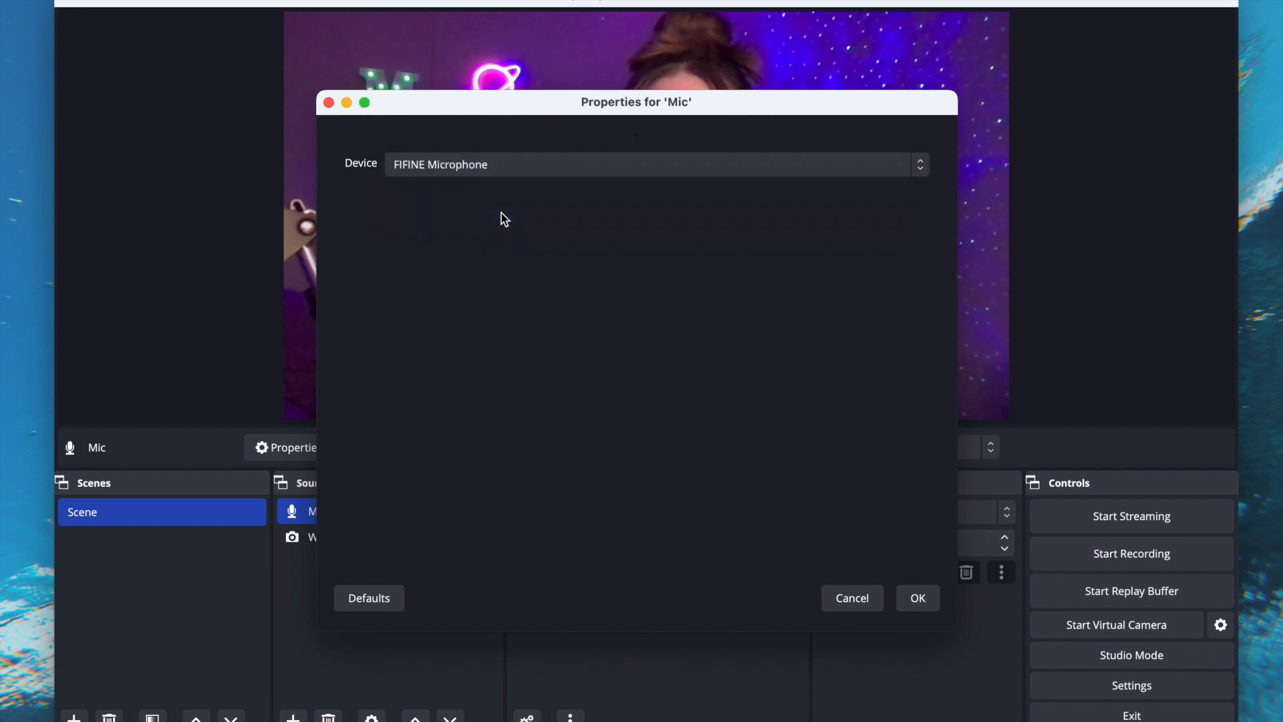
click(918, 599)
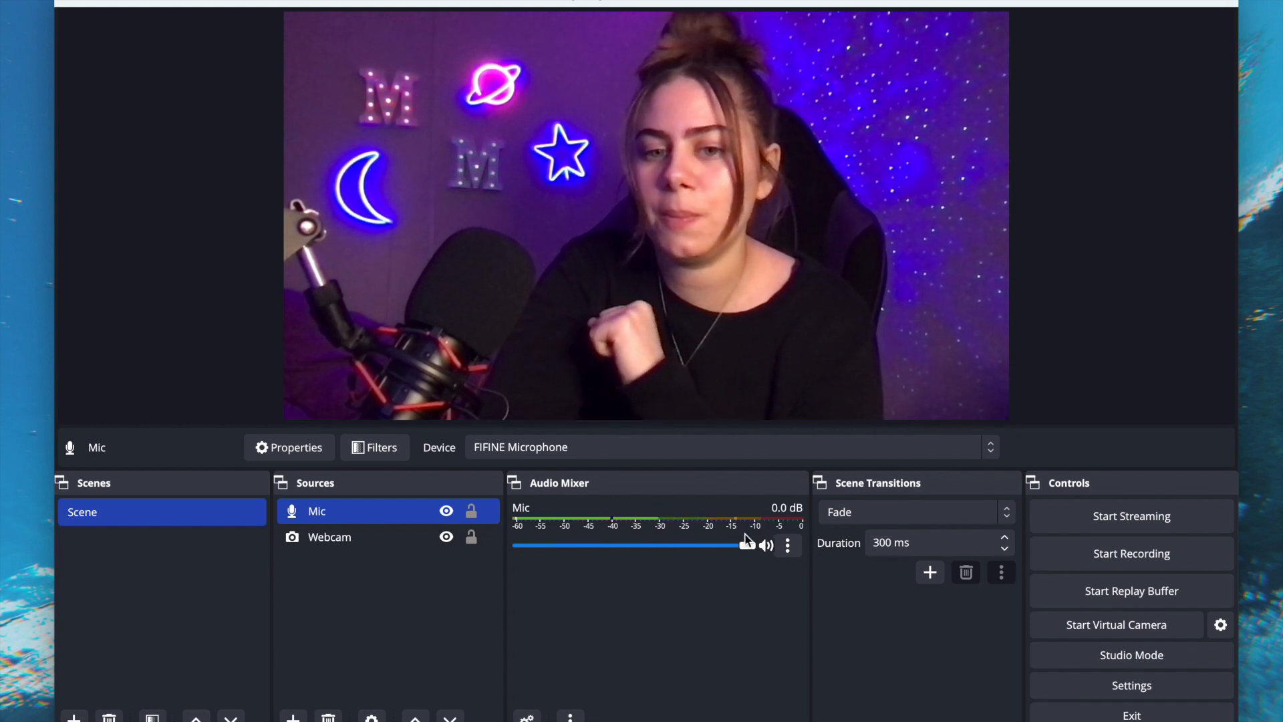
- Add a Noise Gate filter to the Mic audio source, keeping the default filter name
mouse_move(749, 547)
mouse_down()
mouse_move(680, 550)
mouse_move(754, 547)
mouse_up()
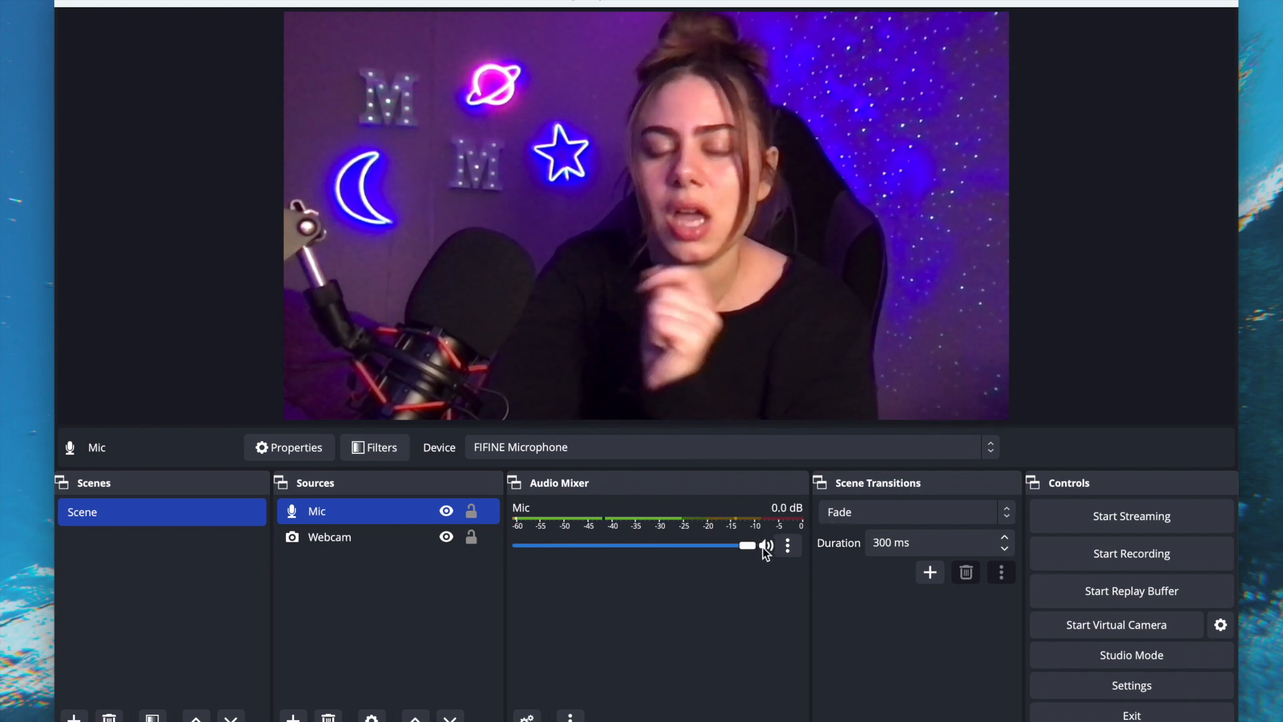
click(788, 546)
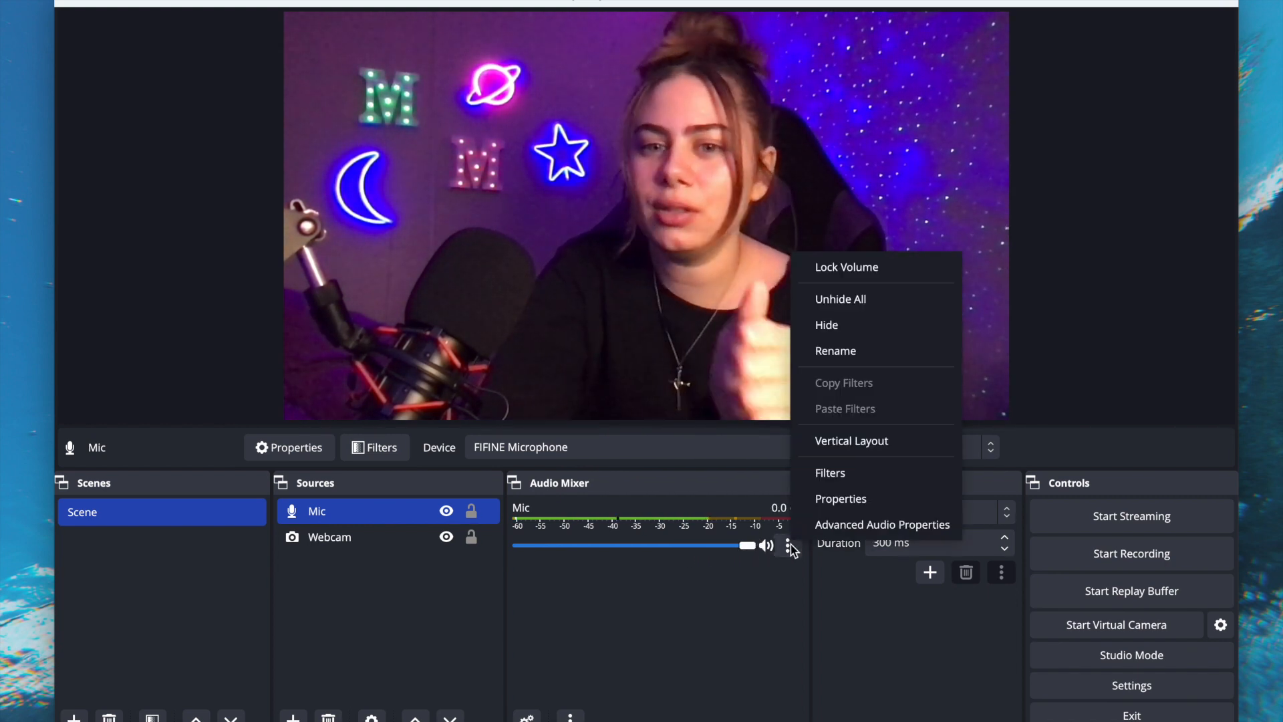
click(836, 473)
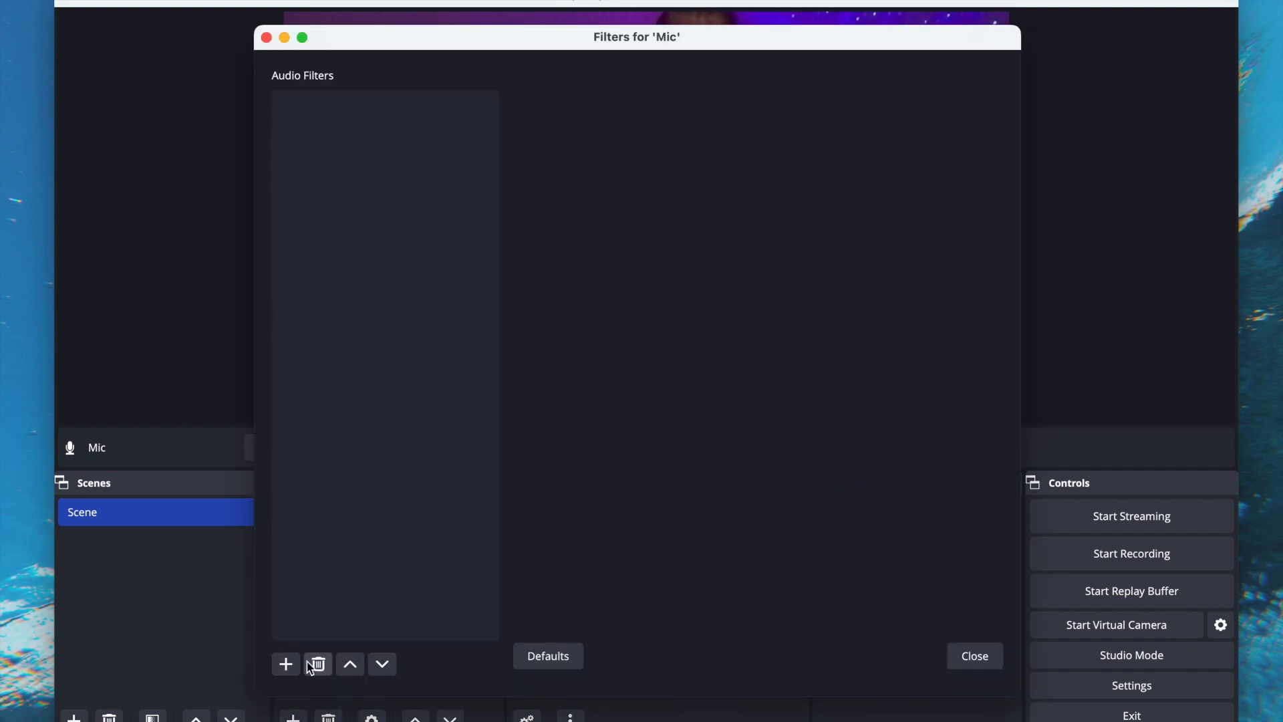
click(286, 663)
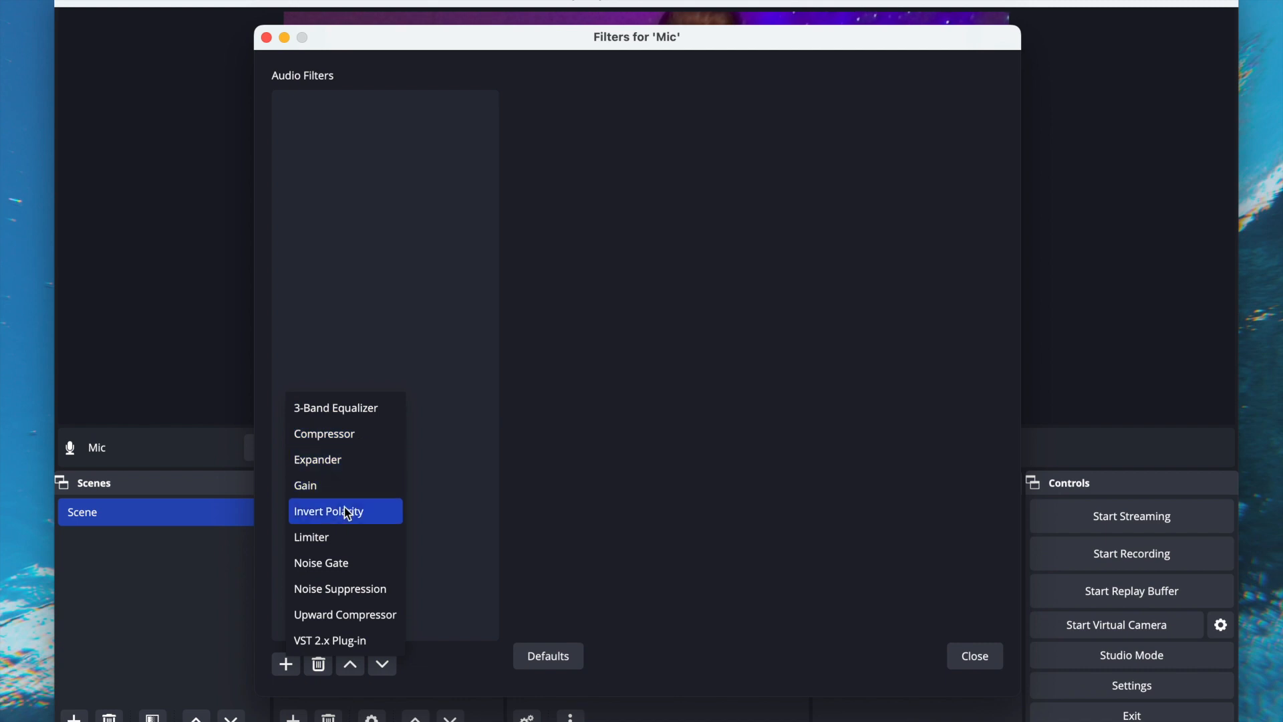
click(335, 569)
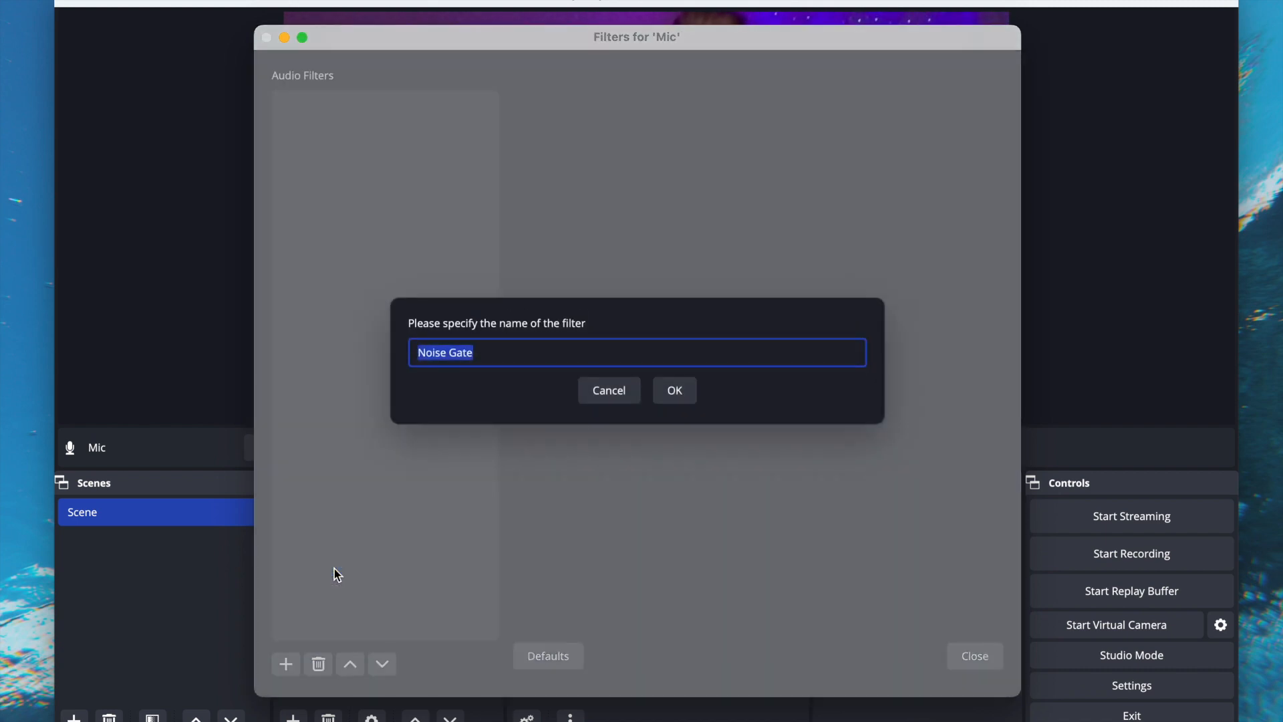
click(676, 391)
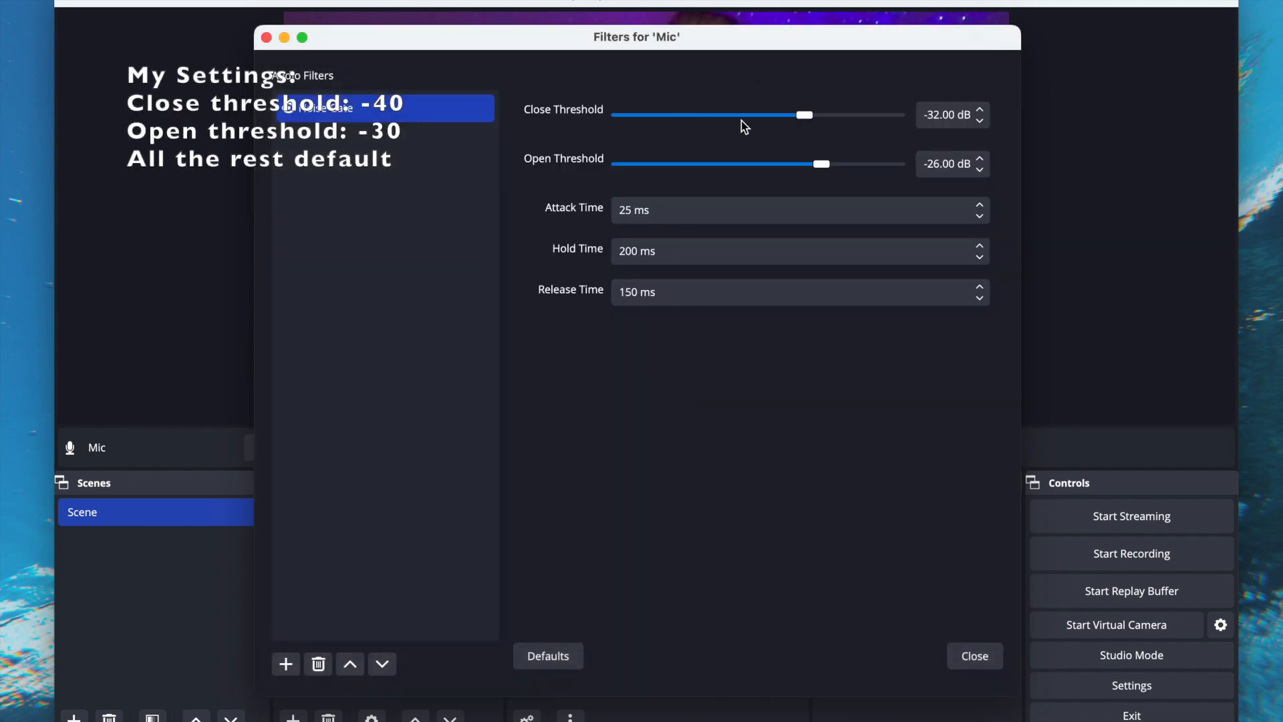
click(974, 657)
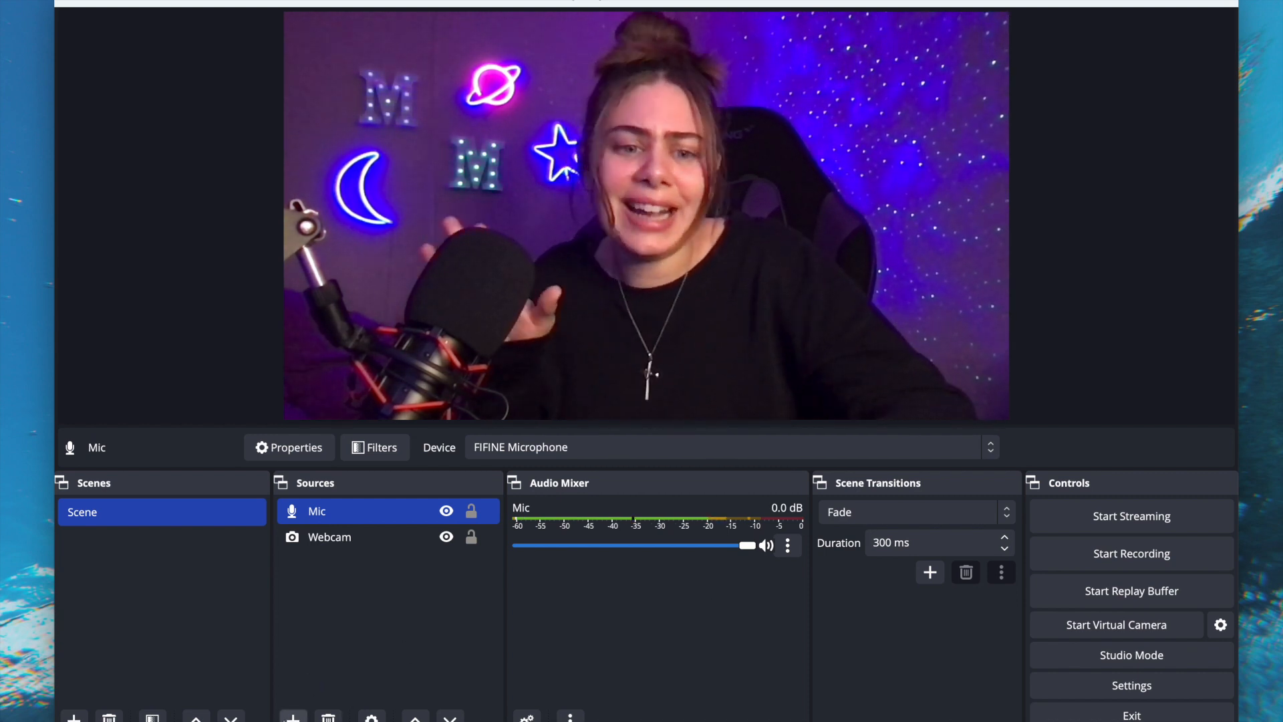
- Add a Video Capture Device source named gameplay that uses Game Capture HD60 S+ as its device
click(292, 717)
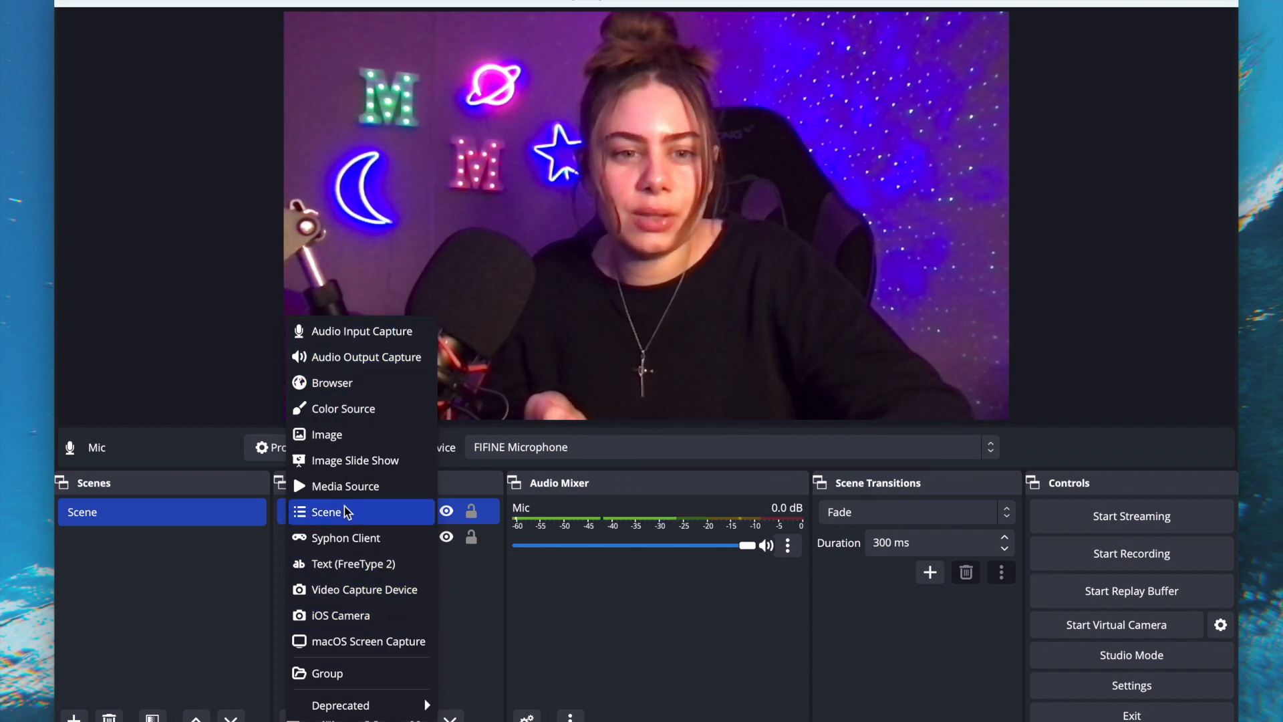
click(347, 595)
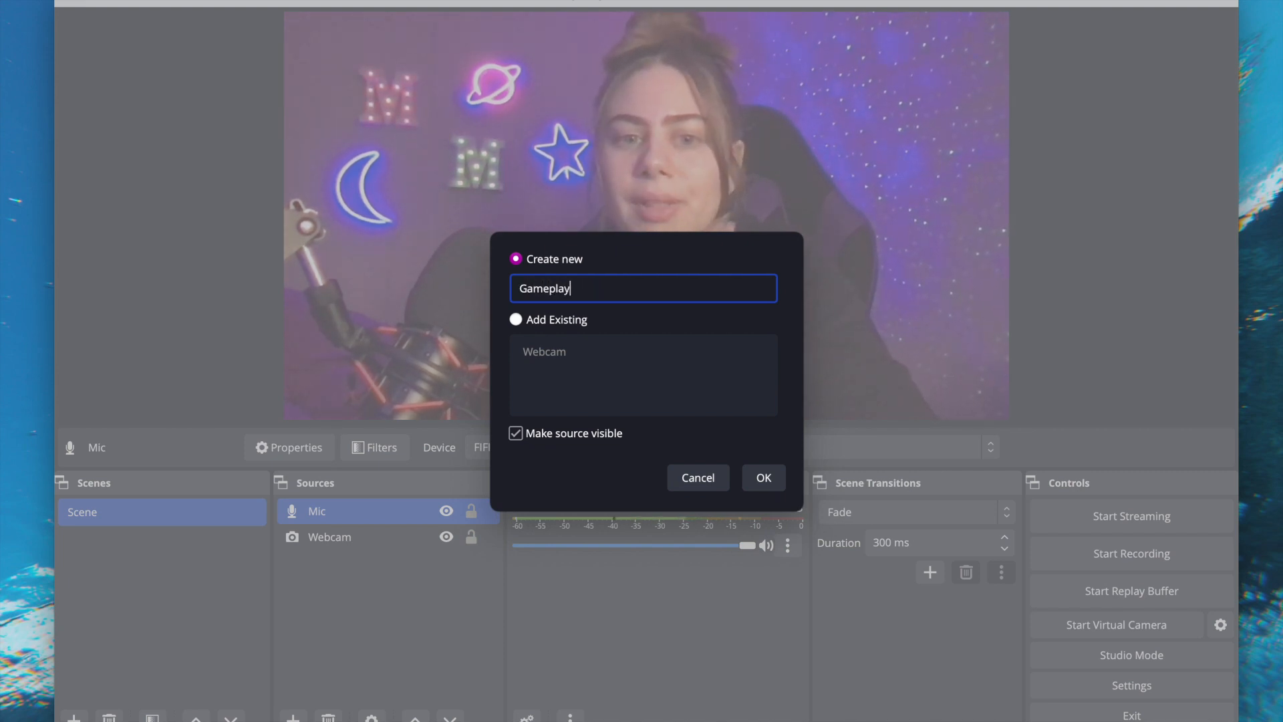
key(BackSpace)
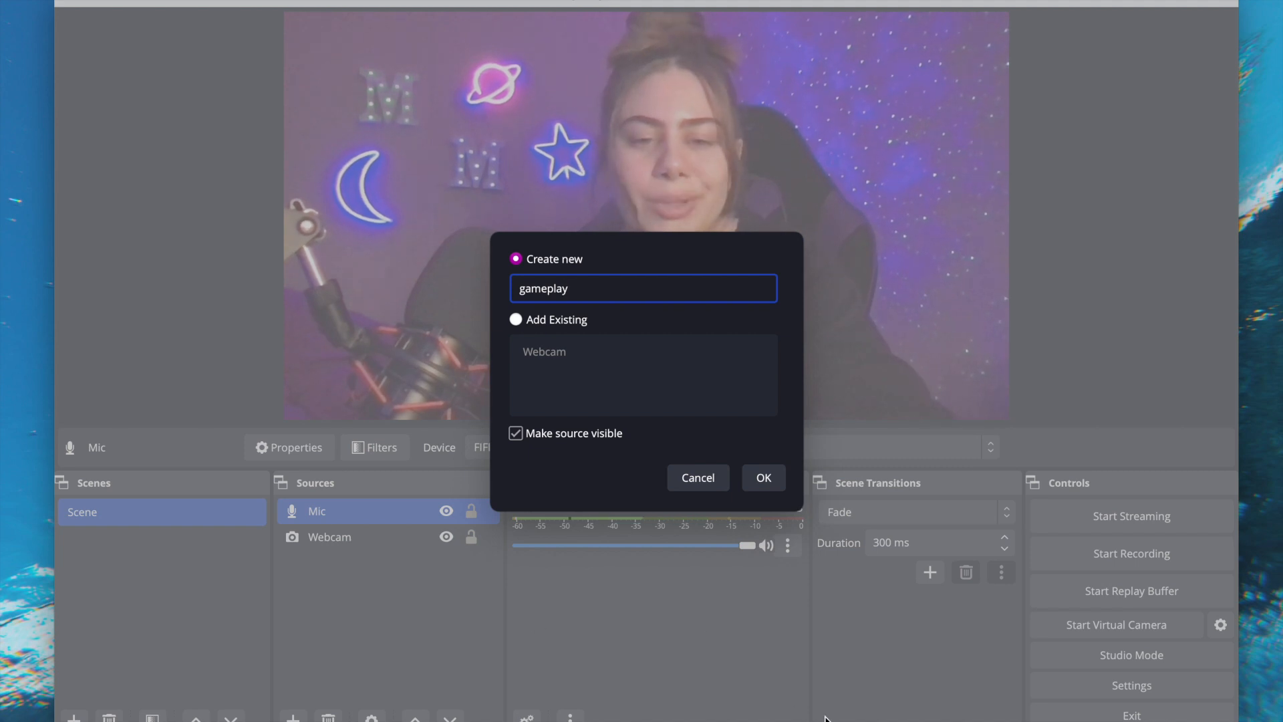
click(762, 482)
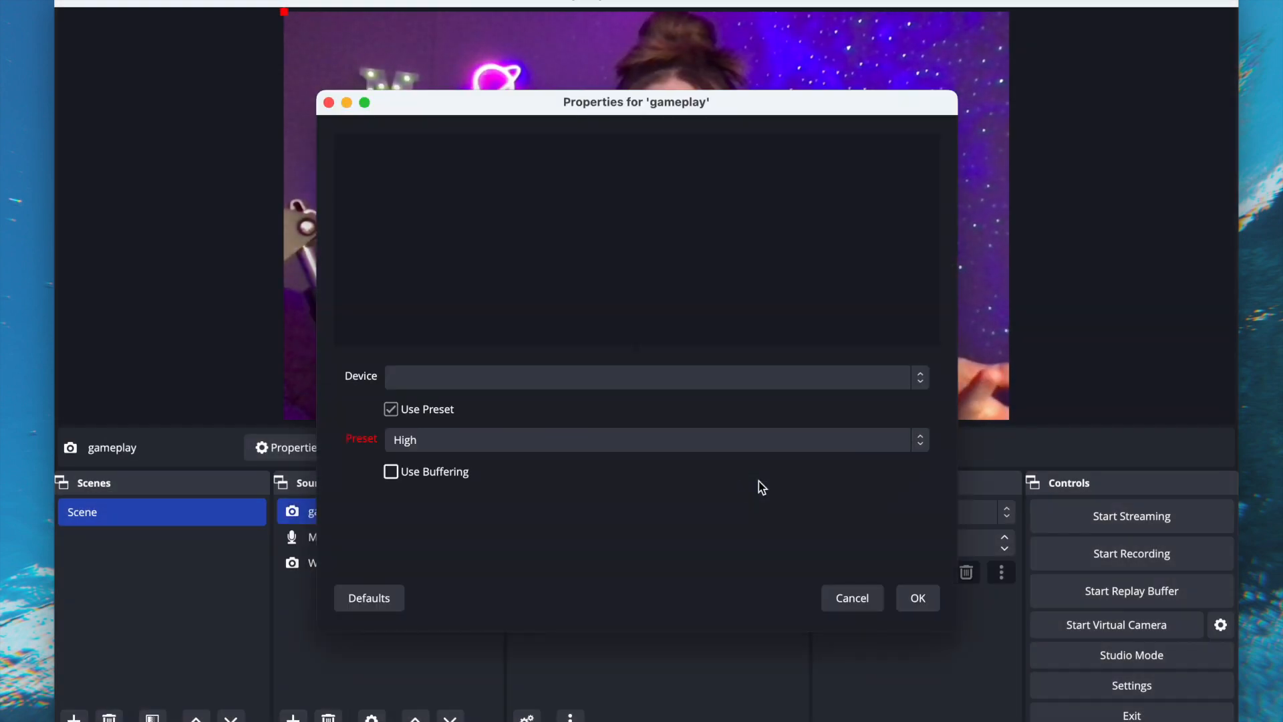
click(505, 379)
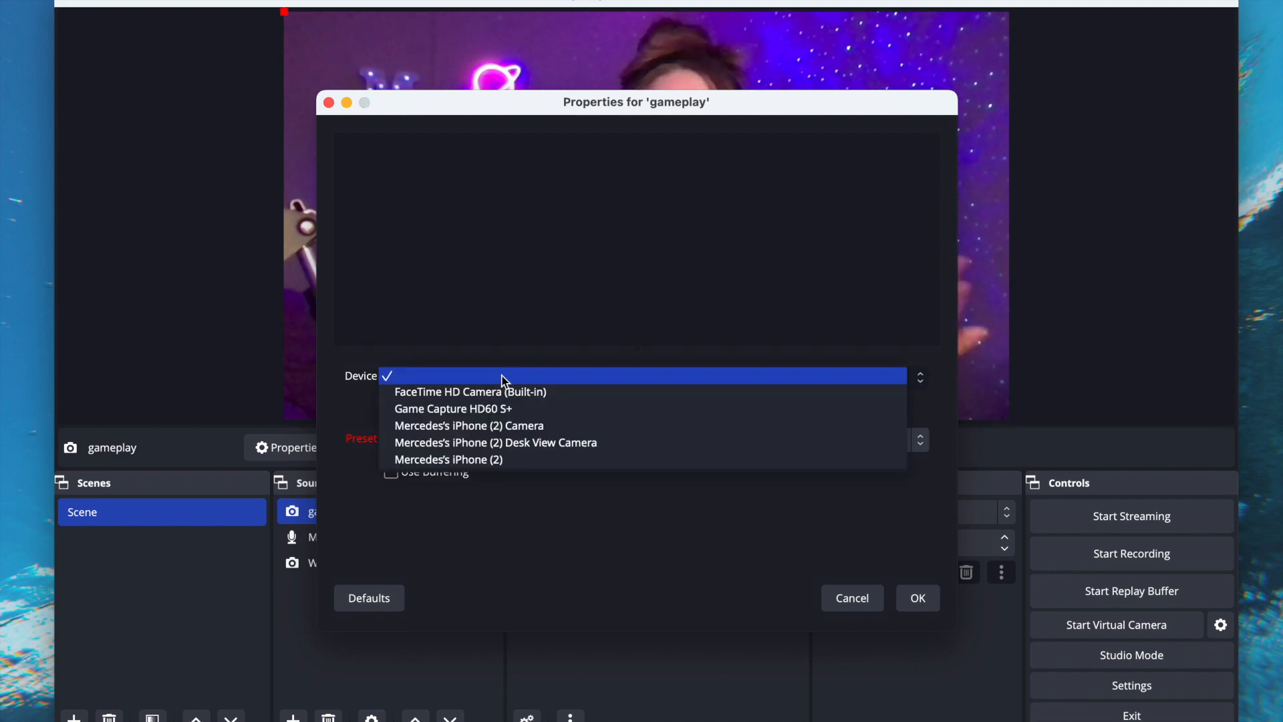
click(492, 410)
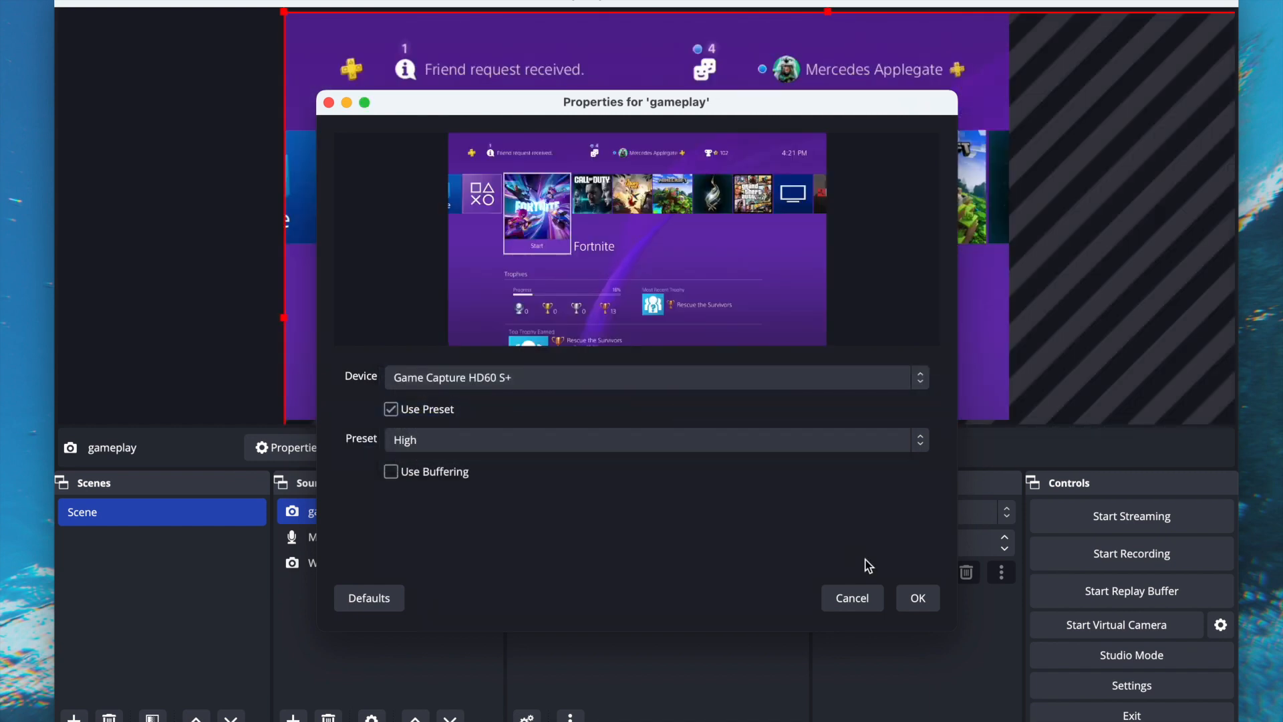
click(933, 598)
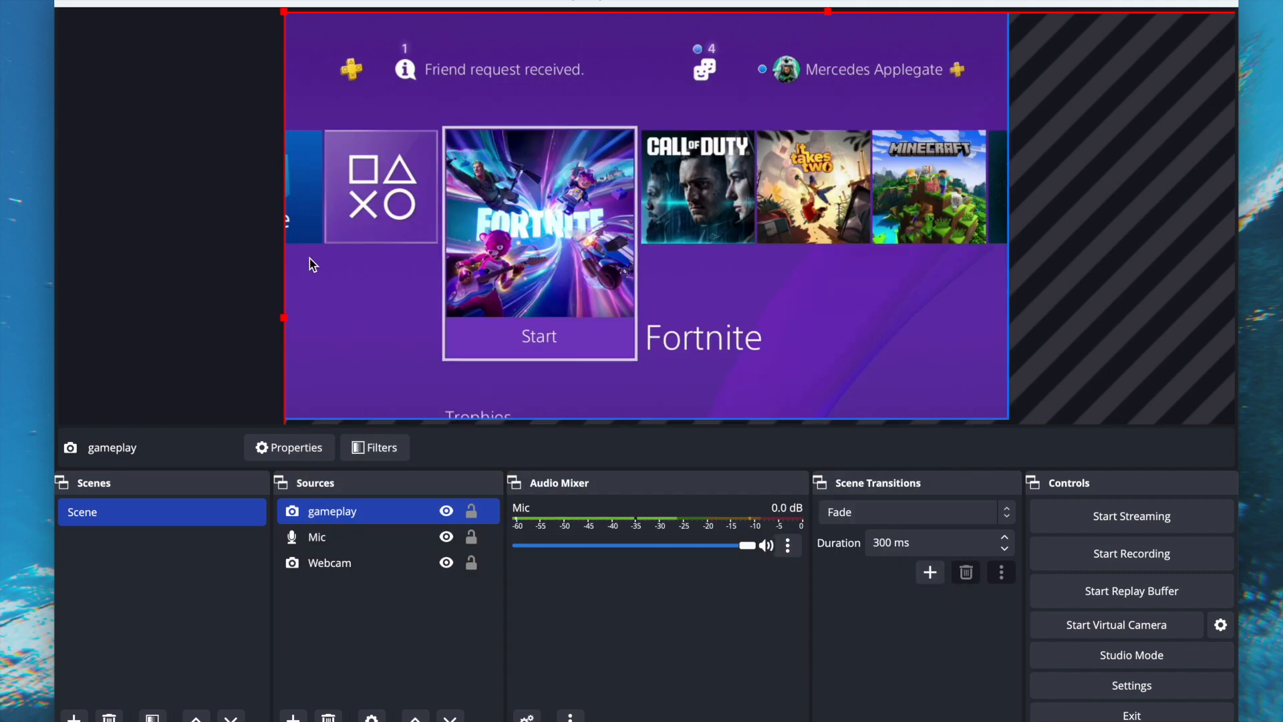
- Shrink the gameplay source and place it in the canvas's lower-right corner, about 876 px from the left edge and 493 px from the top
drag(284, 12, 913, 366)
drag(971, 406, 608, 201)
drag(550, 161, 781, 295)
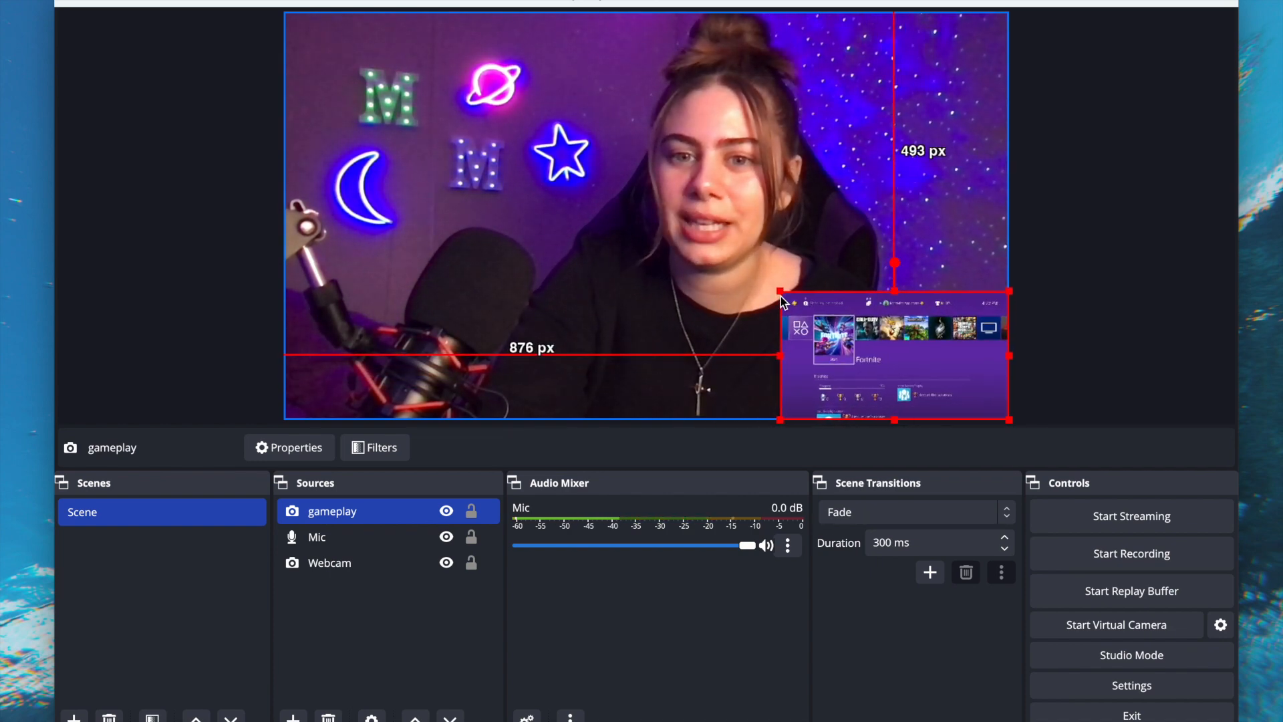
click(1145, 316)
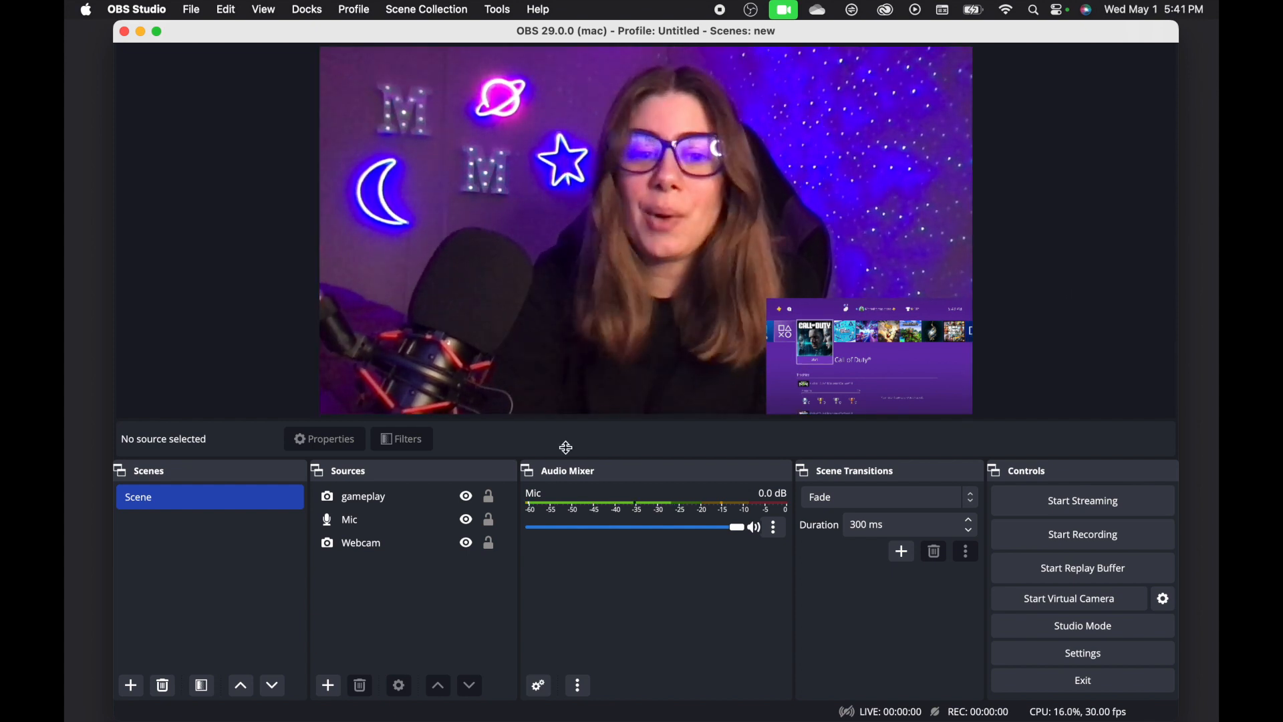
- Add an Audio Input Capture source named Gameplay audio that uses Game Capture HD60 S+ as its device
click(330, 689)
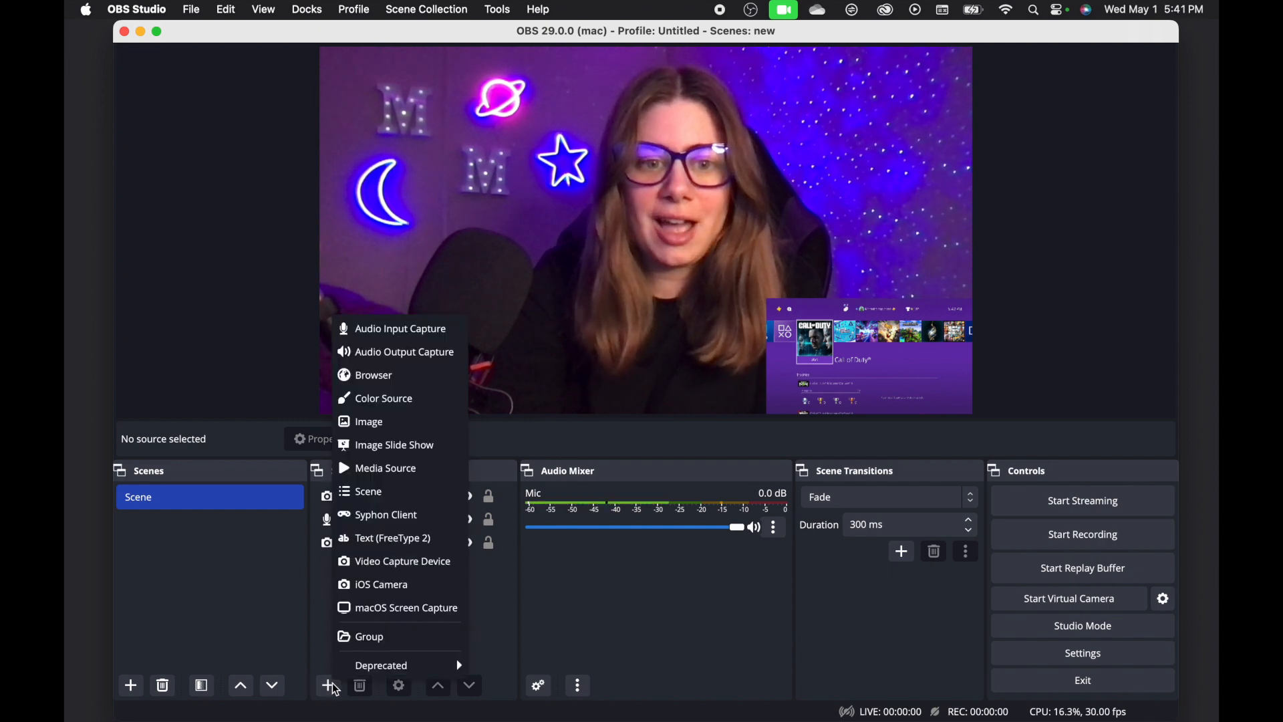
click(394, 328)
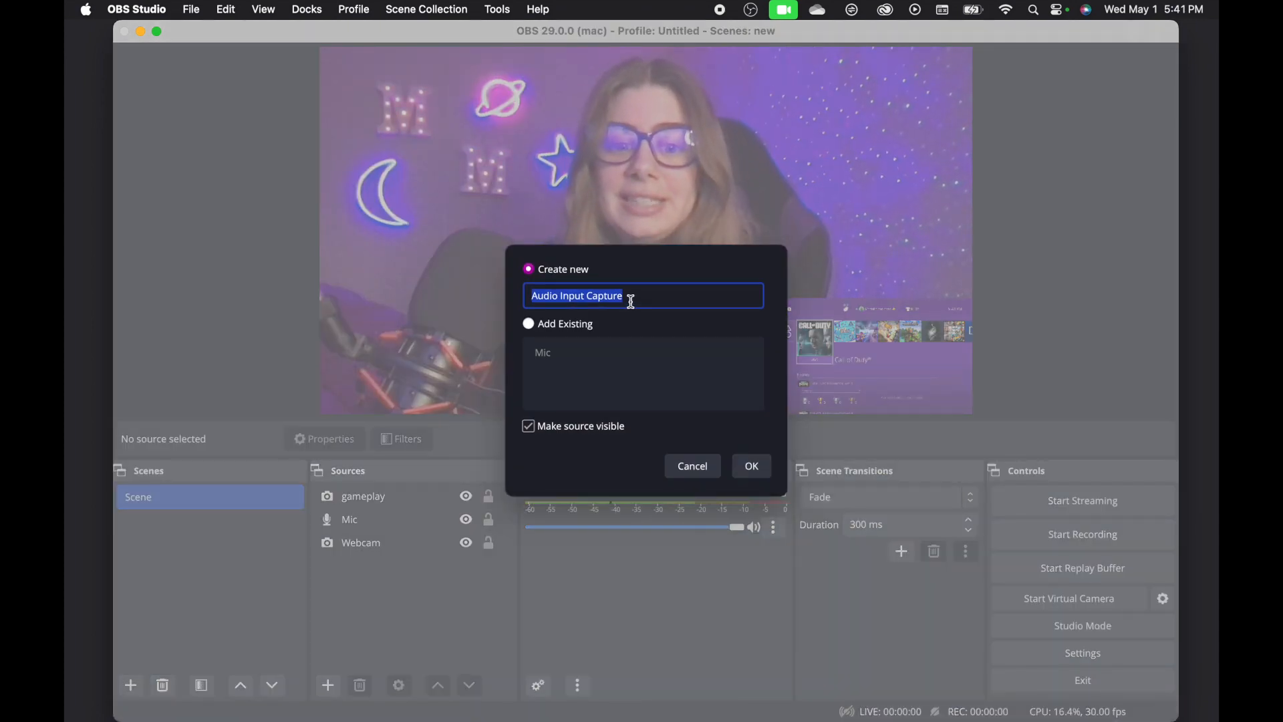
key(BackSpace)
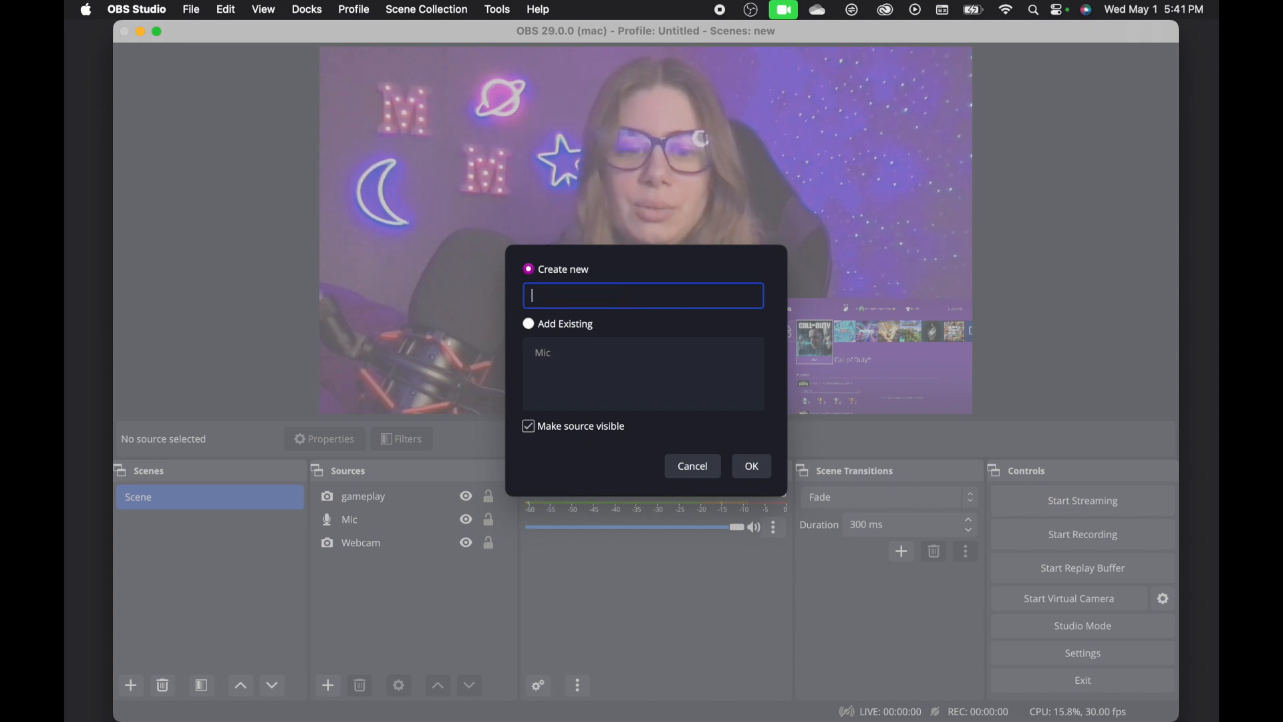
text(Gameplay audio)
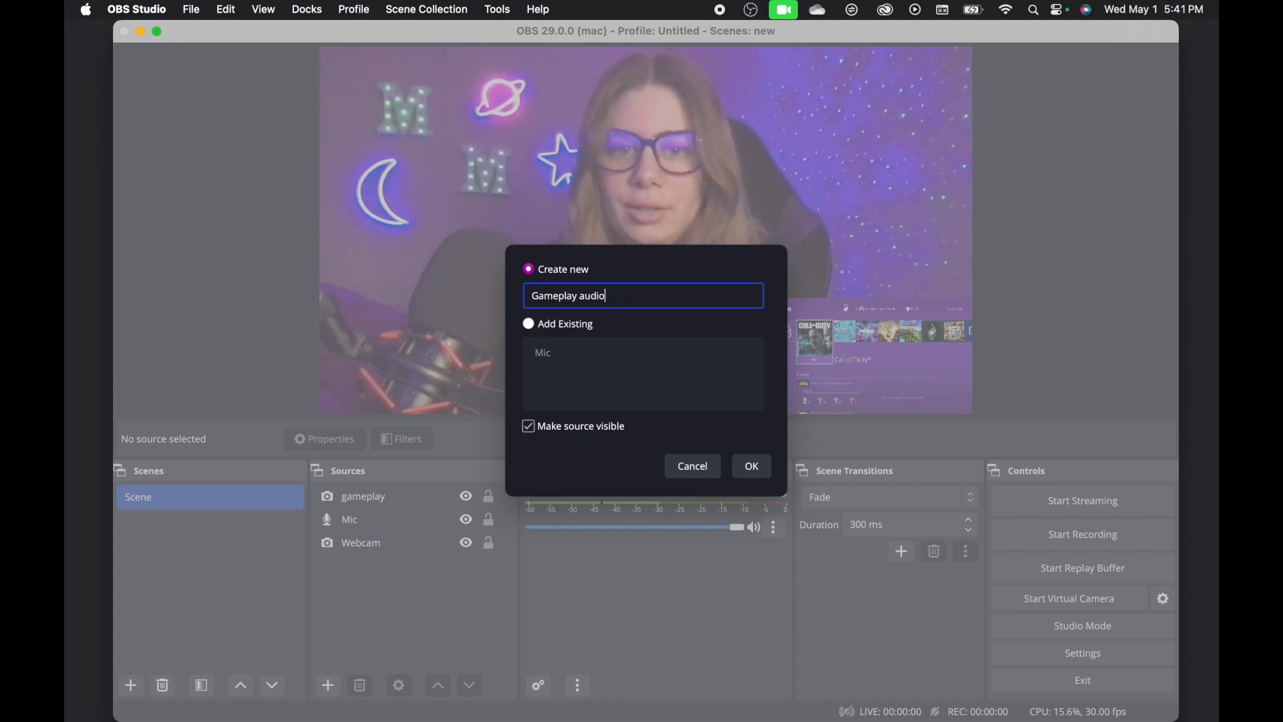
click(742, 474)
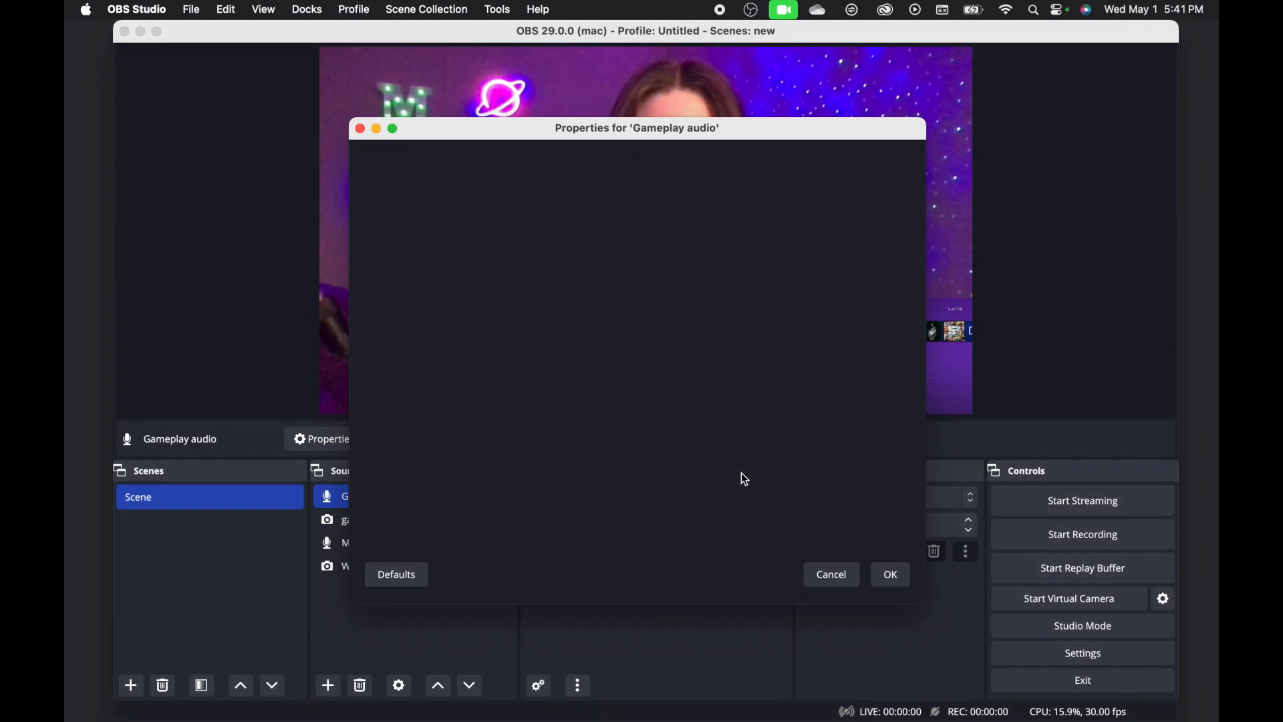
click(575, 183)
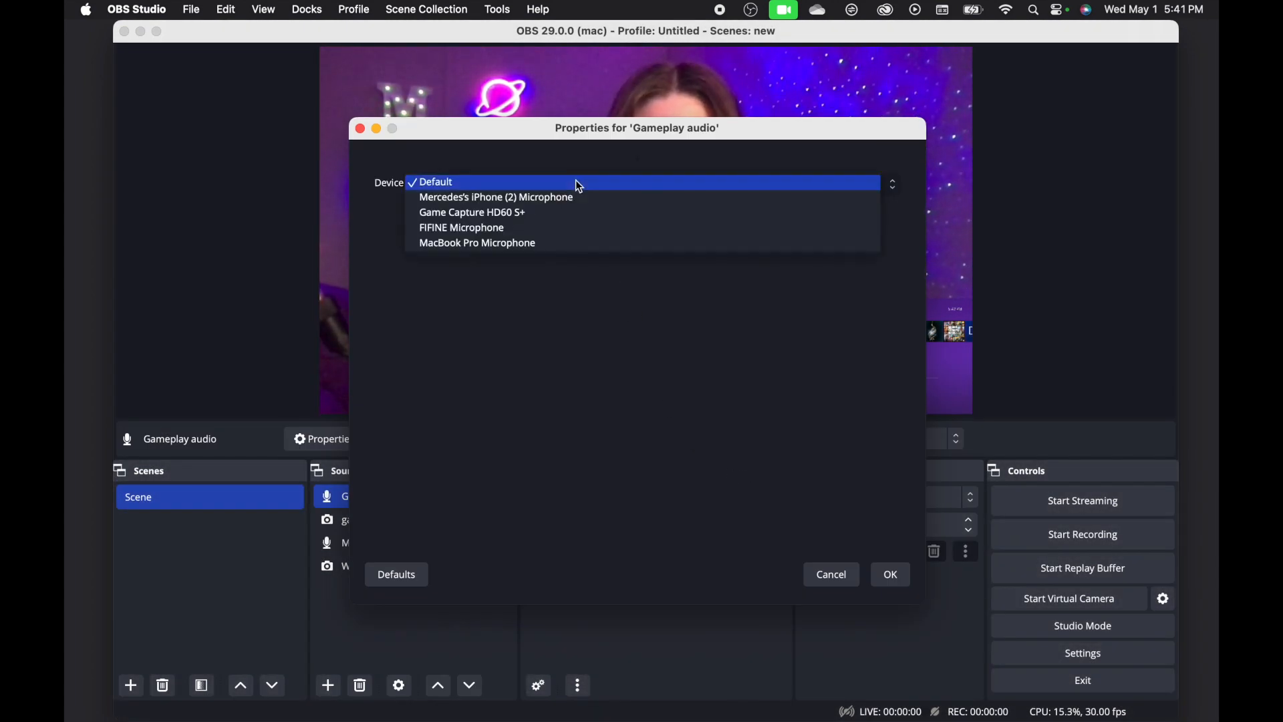
click(523, 213)
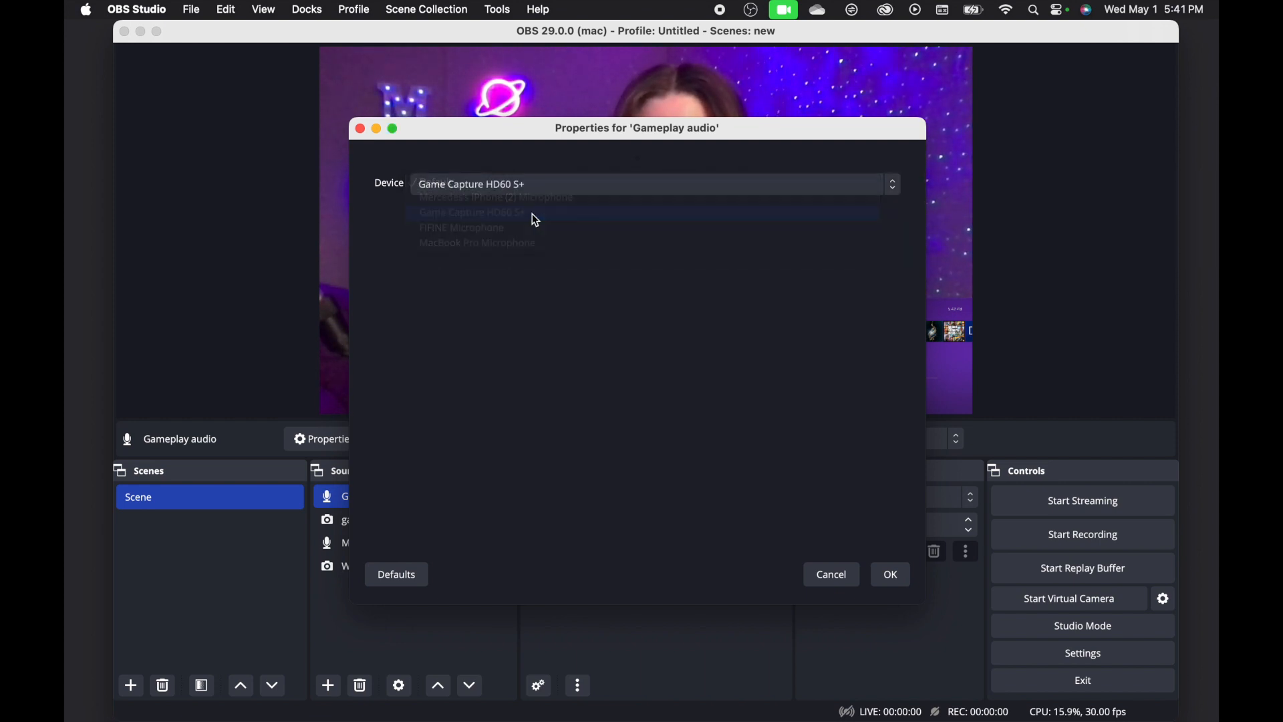
click(891, 578)
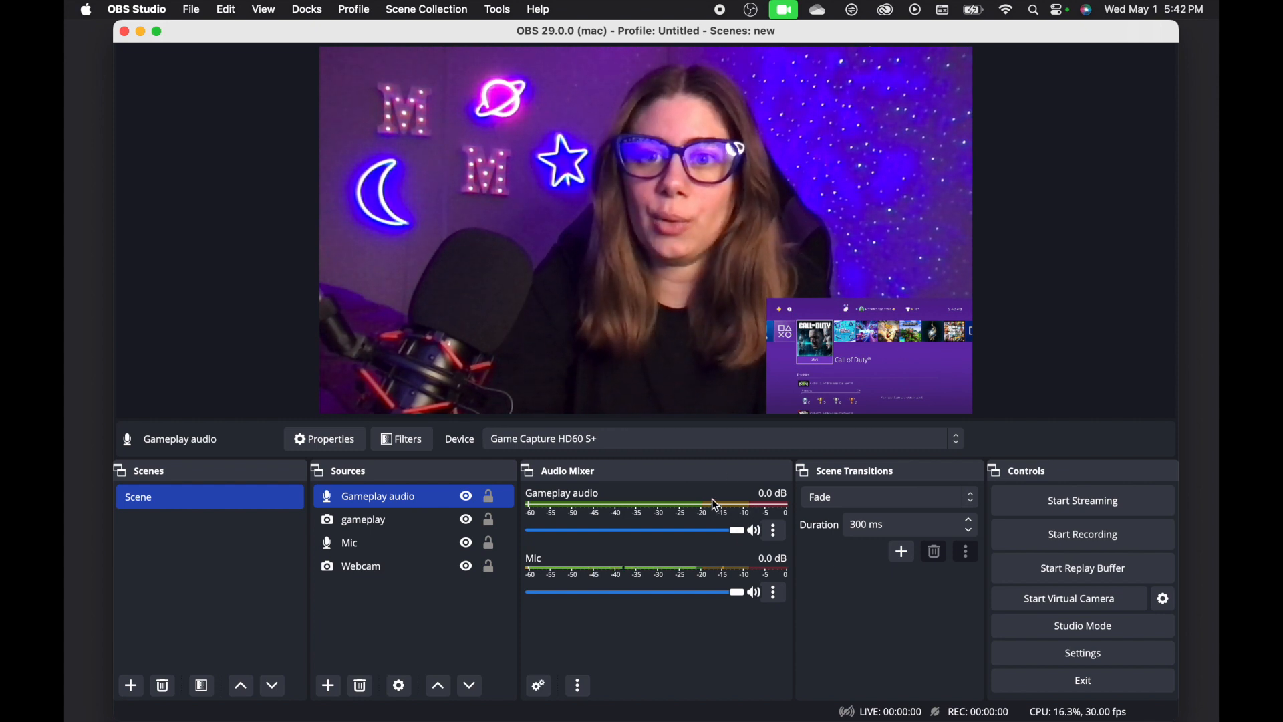
- View the OBS Link utility's status and options, and close them
click(855, 12)
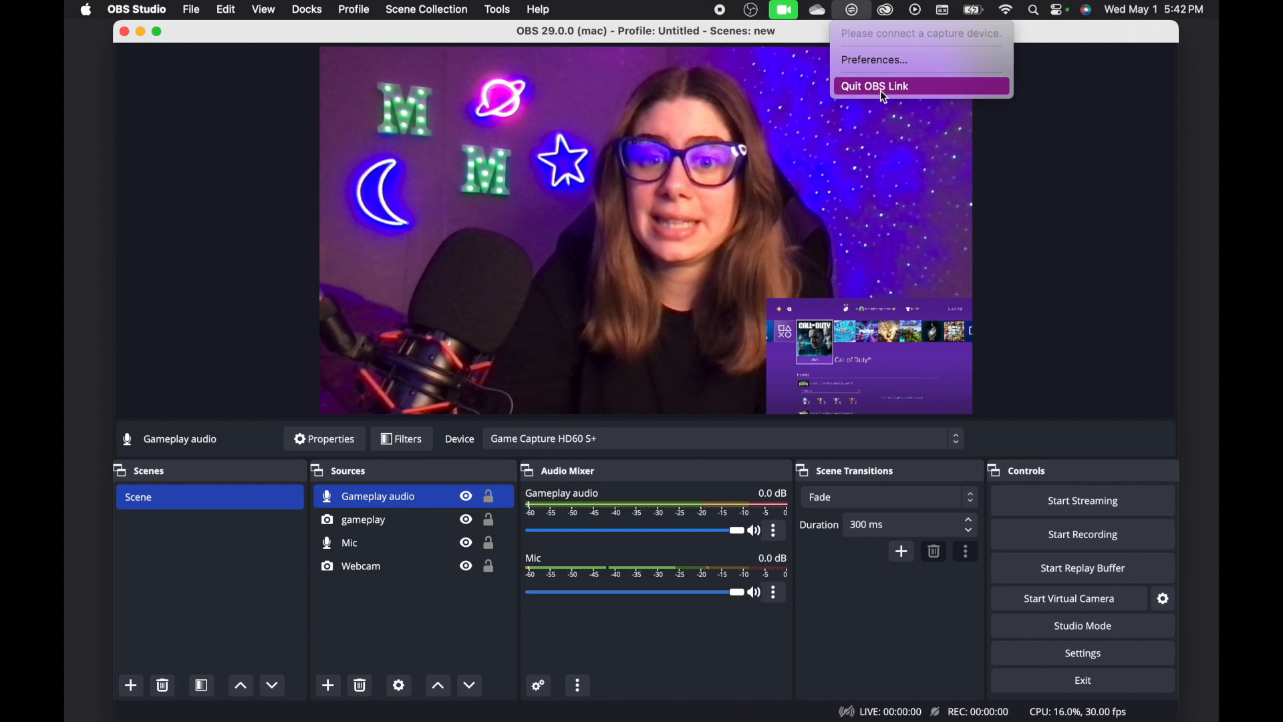
click(915, 88)
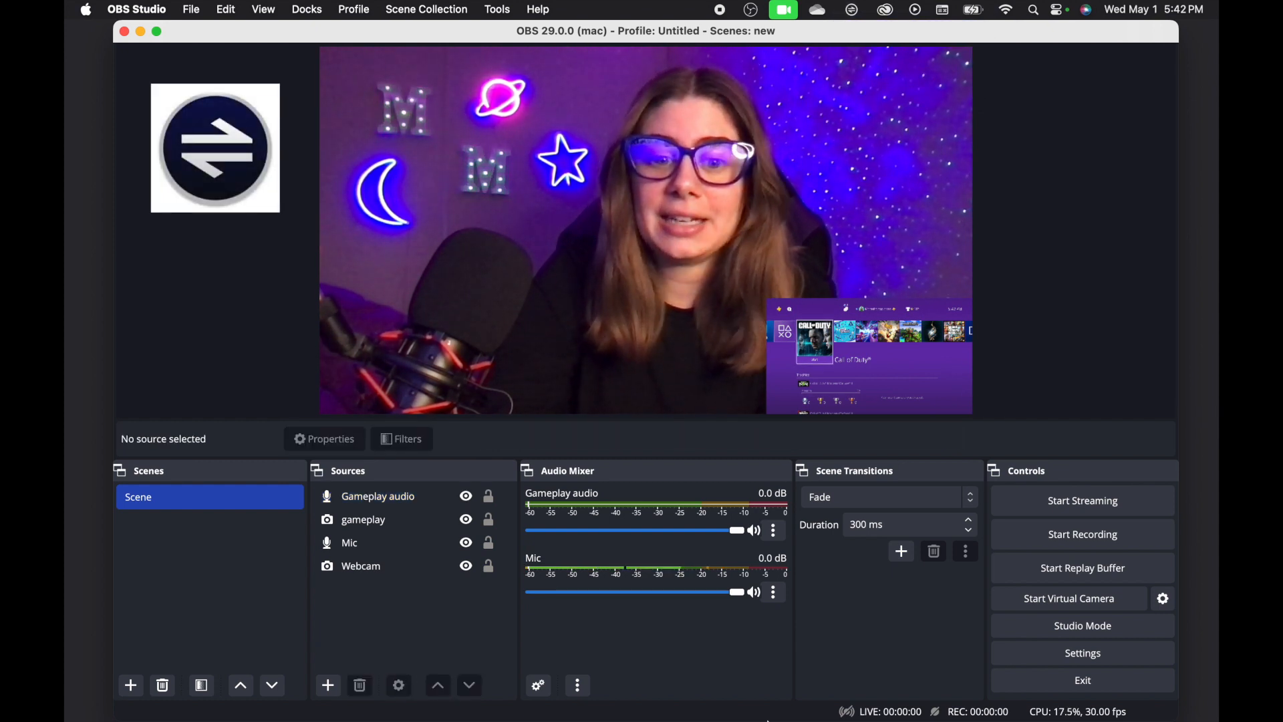
mouse_move(751, 720)
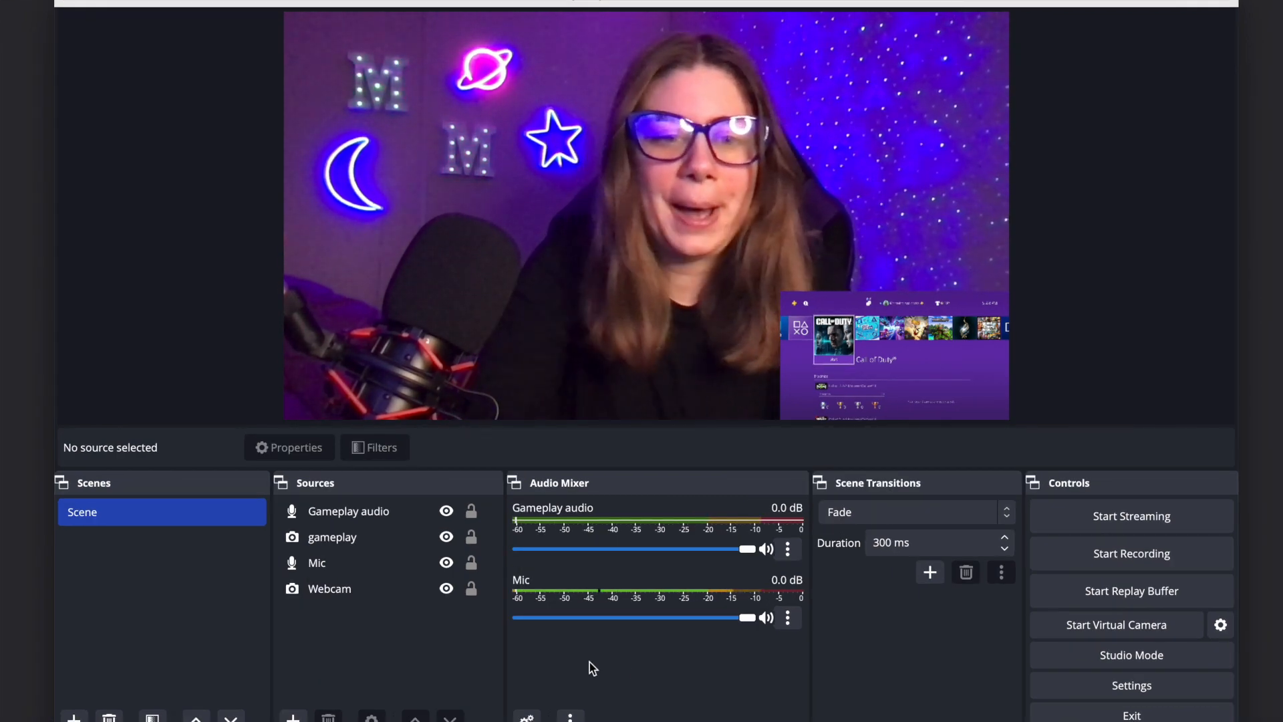
- Review the scene's gameplay, audio and webcam sources, finishing with Gameplay audio selected
click(359, 536)
click(358, 513)
click(345, 590)
click(349, 534)
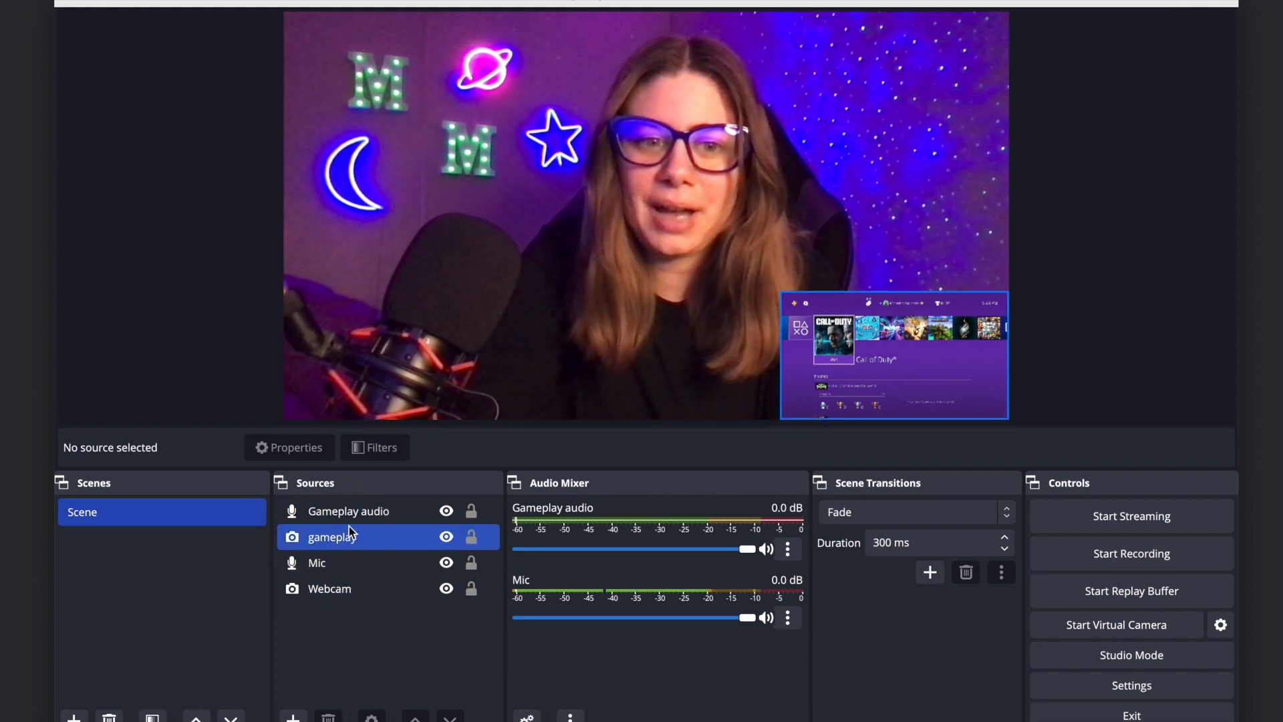
click(350, 511)
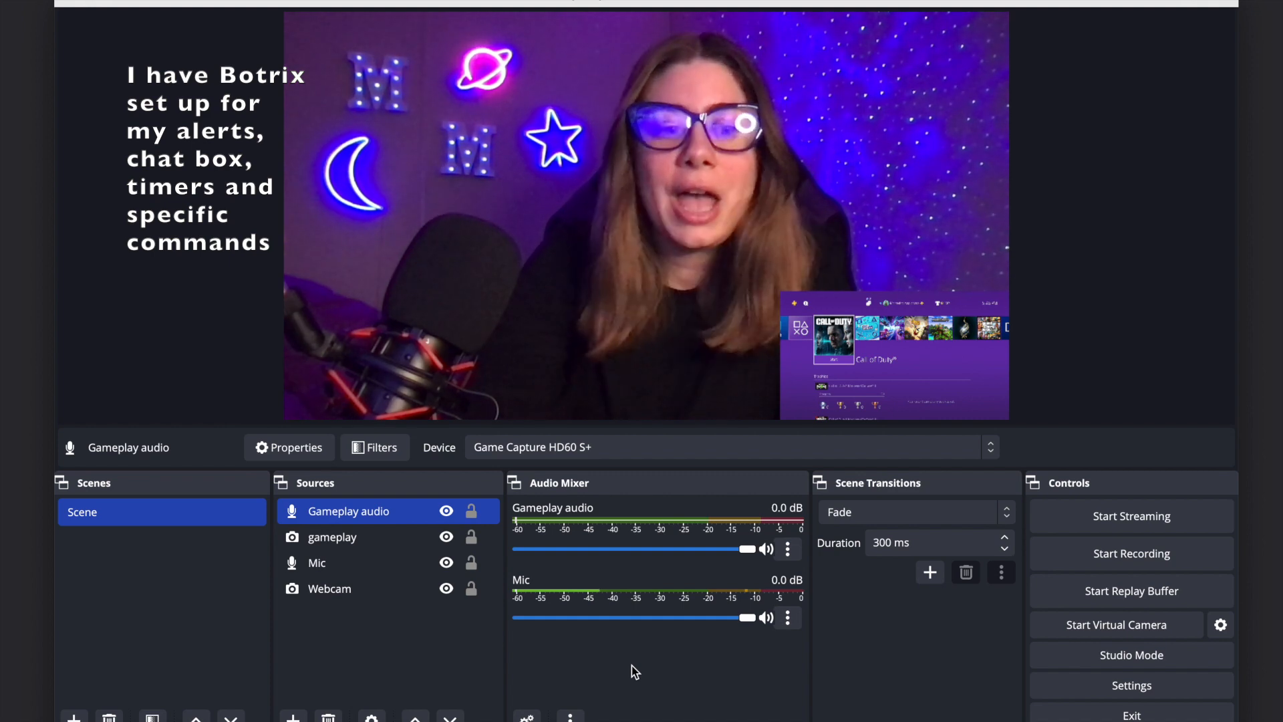
- Switch to Safari and open streamlabs.com
mouse_move(232, 716)
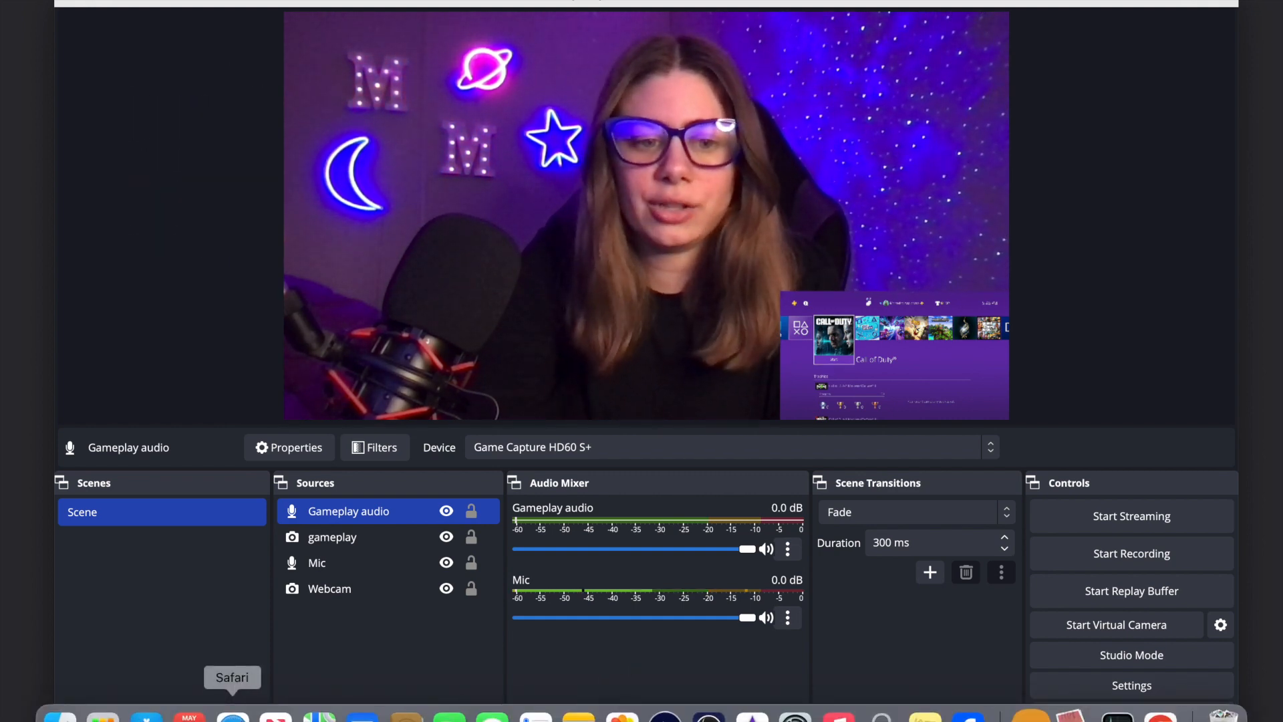
click(232, 716)
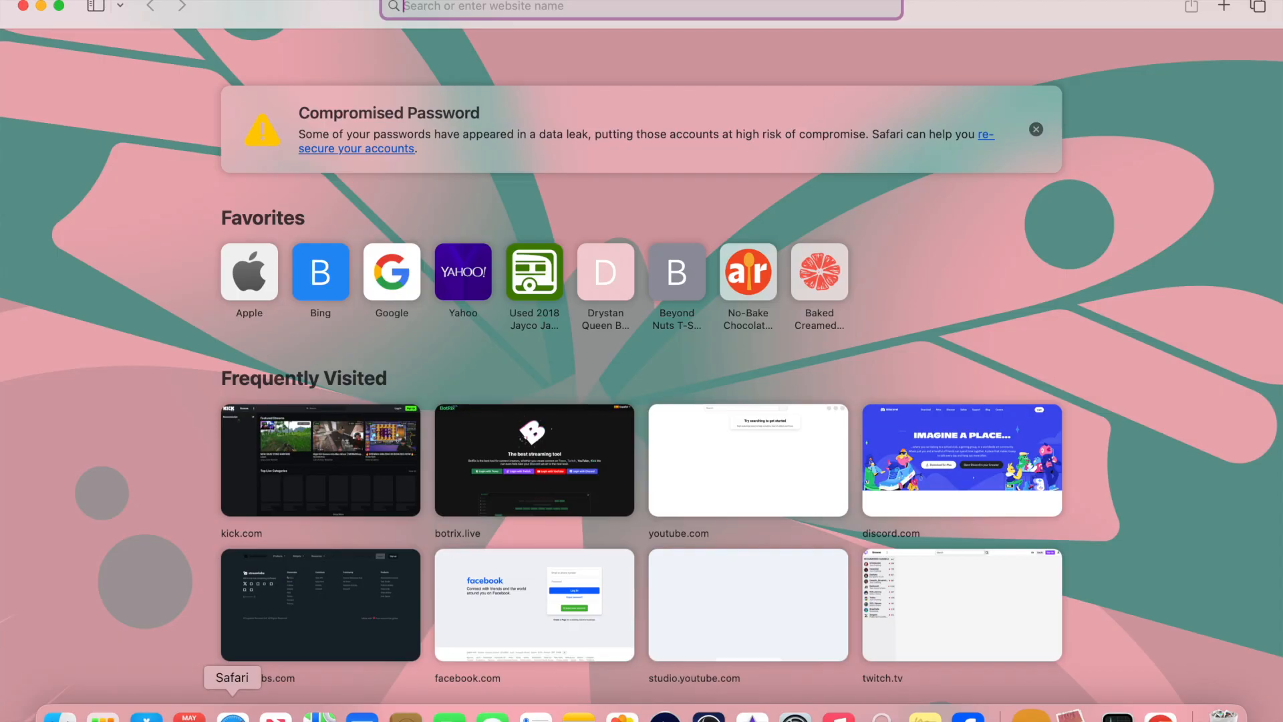
text(streamlabs.com)
key(Return)
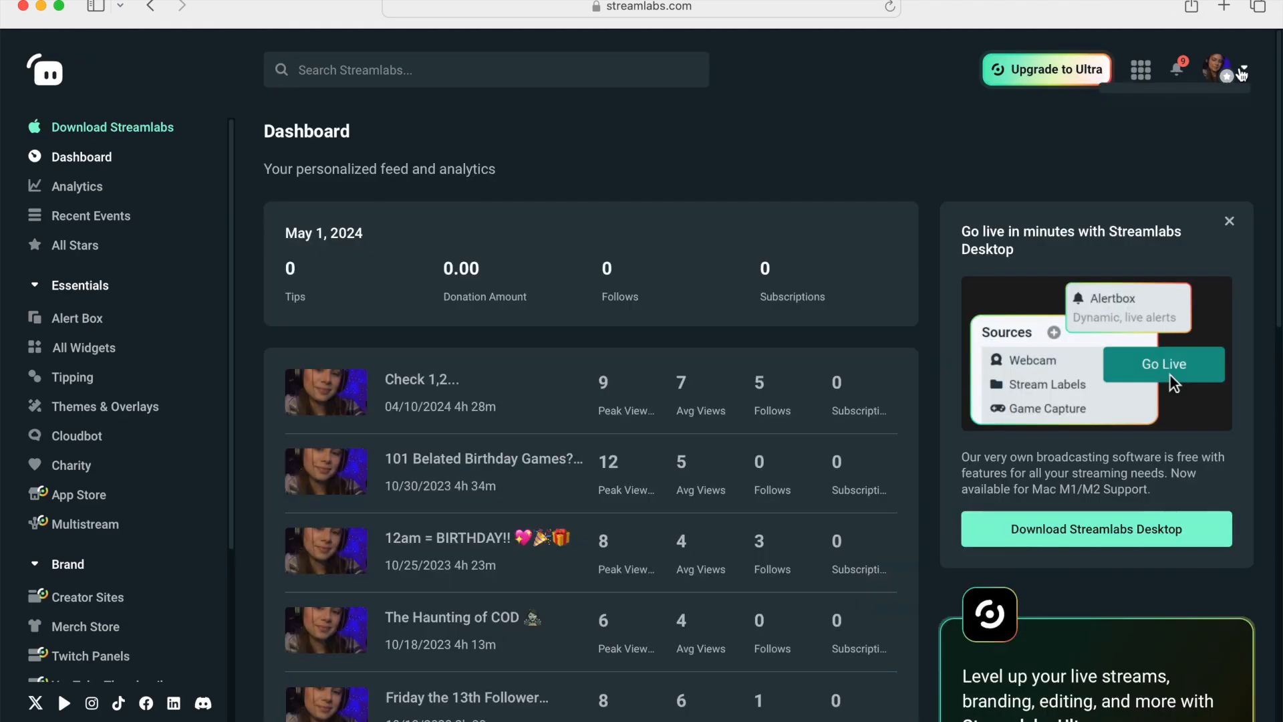
- Check the Streamlabs account options and open the Alert Box page in Safari
click(1243, 72)
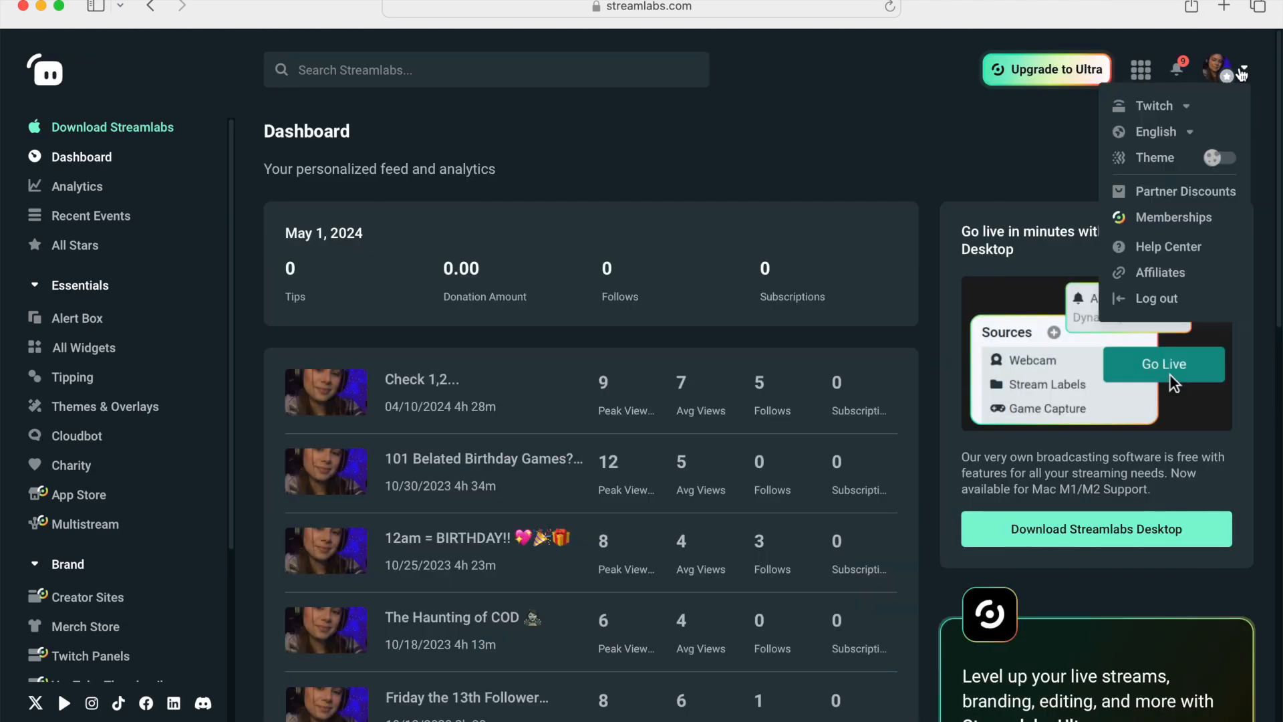
click(1242, 73)
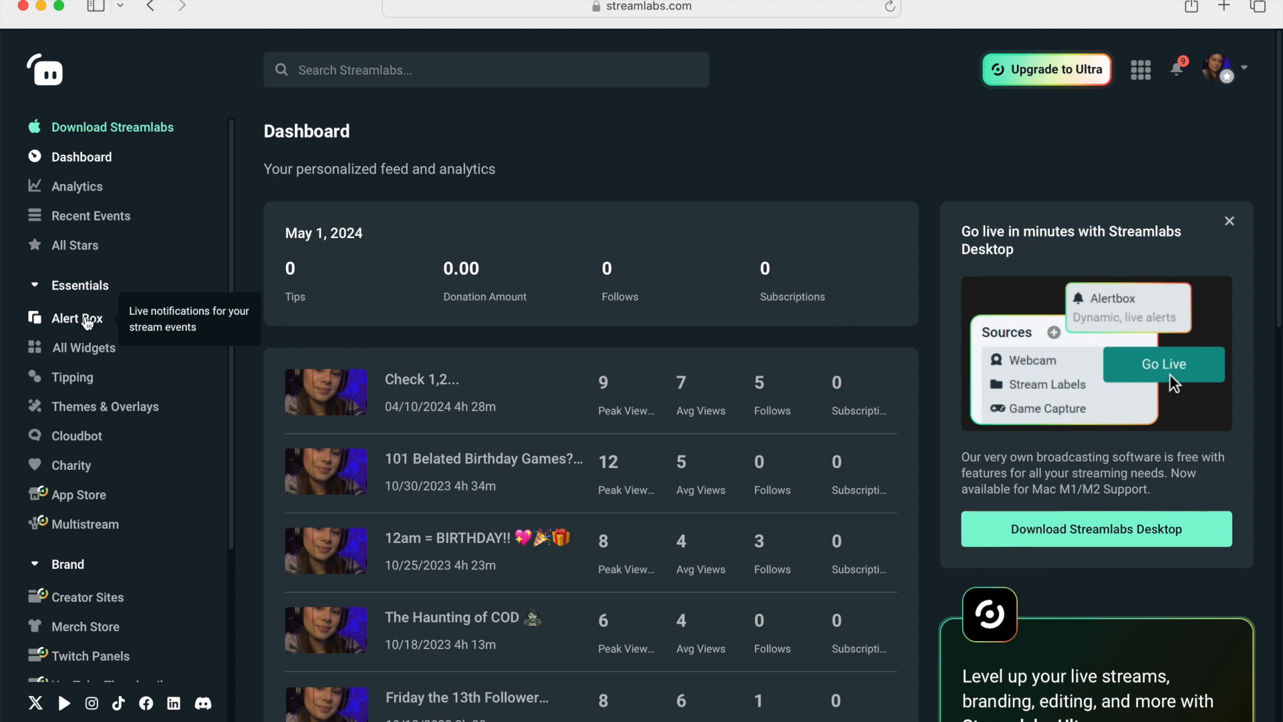
click(86, 321)
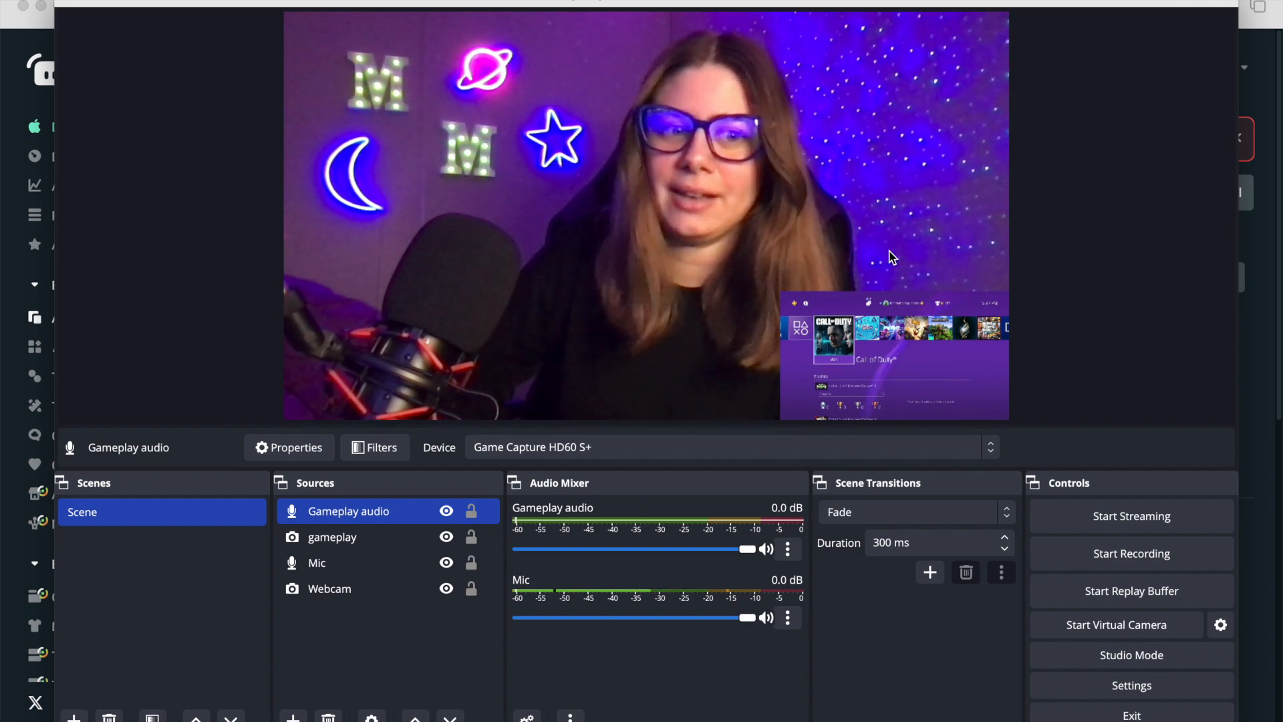
click(12, 377)
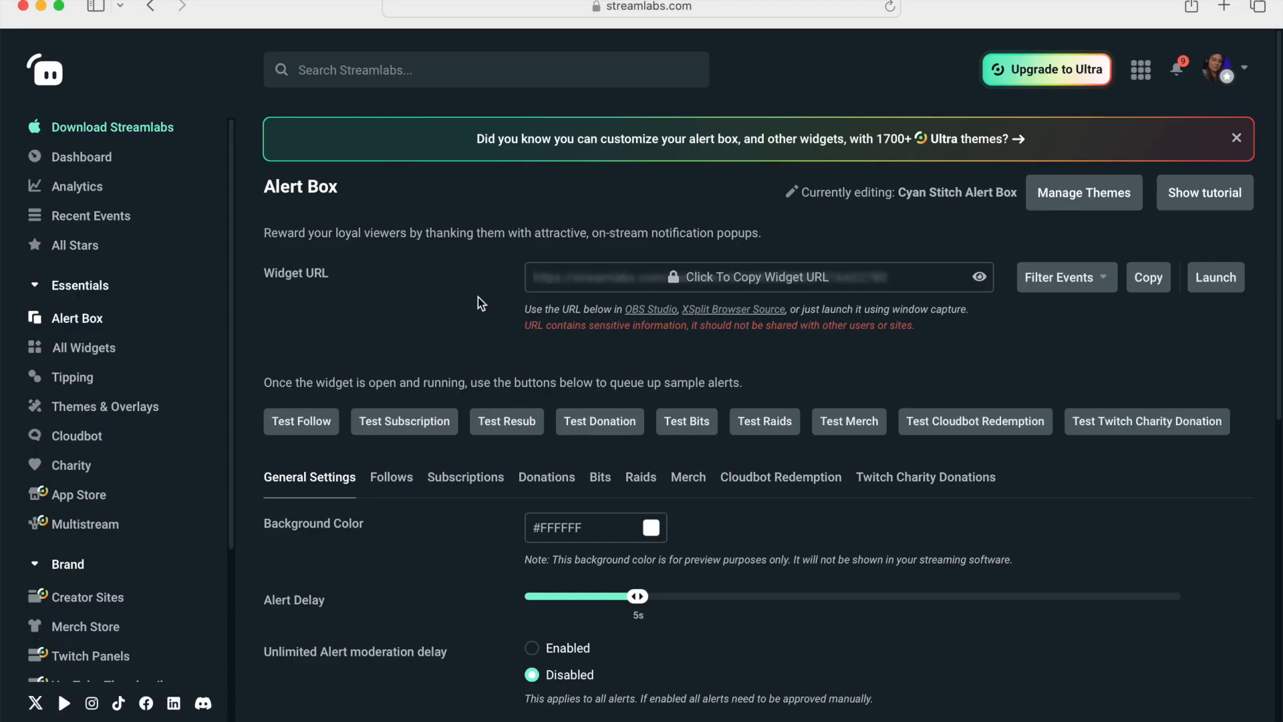
- Open the Alert Box's Follows settings and examine the layout, animation, message template, image, sound and duration options
scroll(436, 578, down, 3)
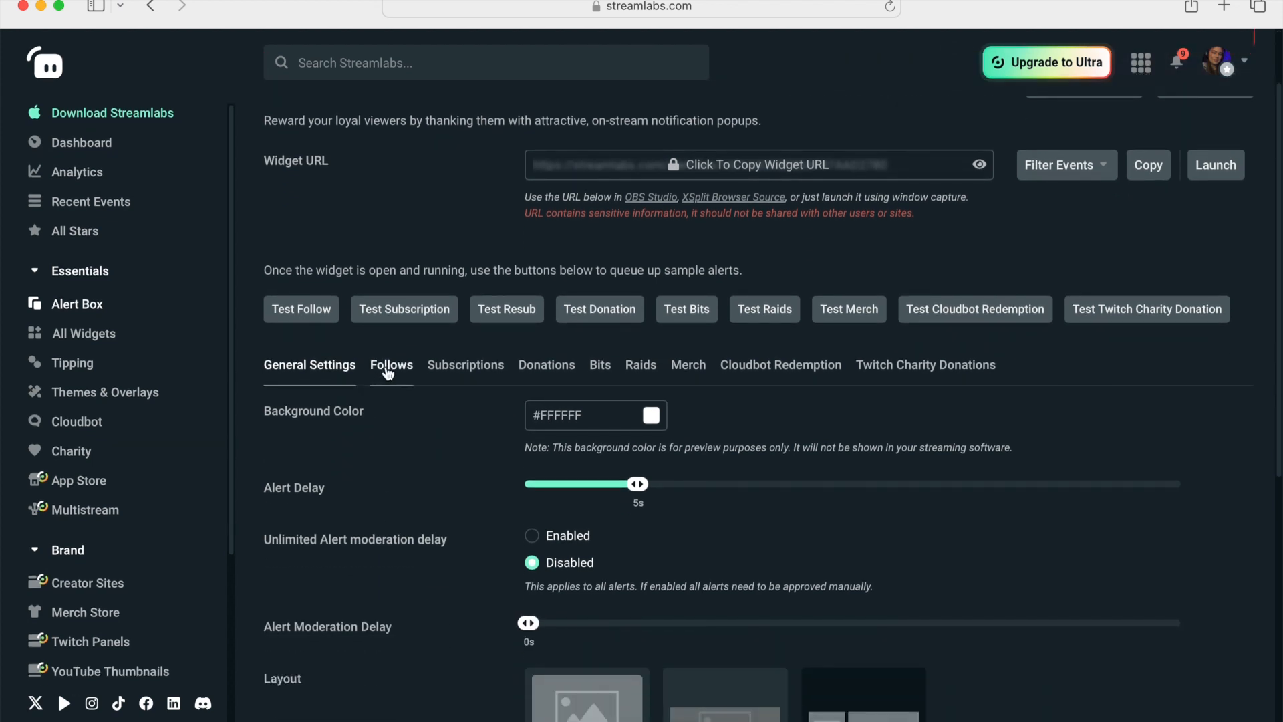
click(388, 367)
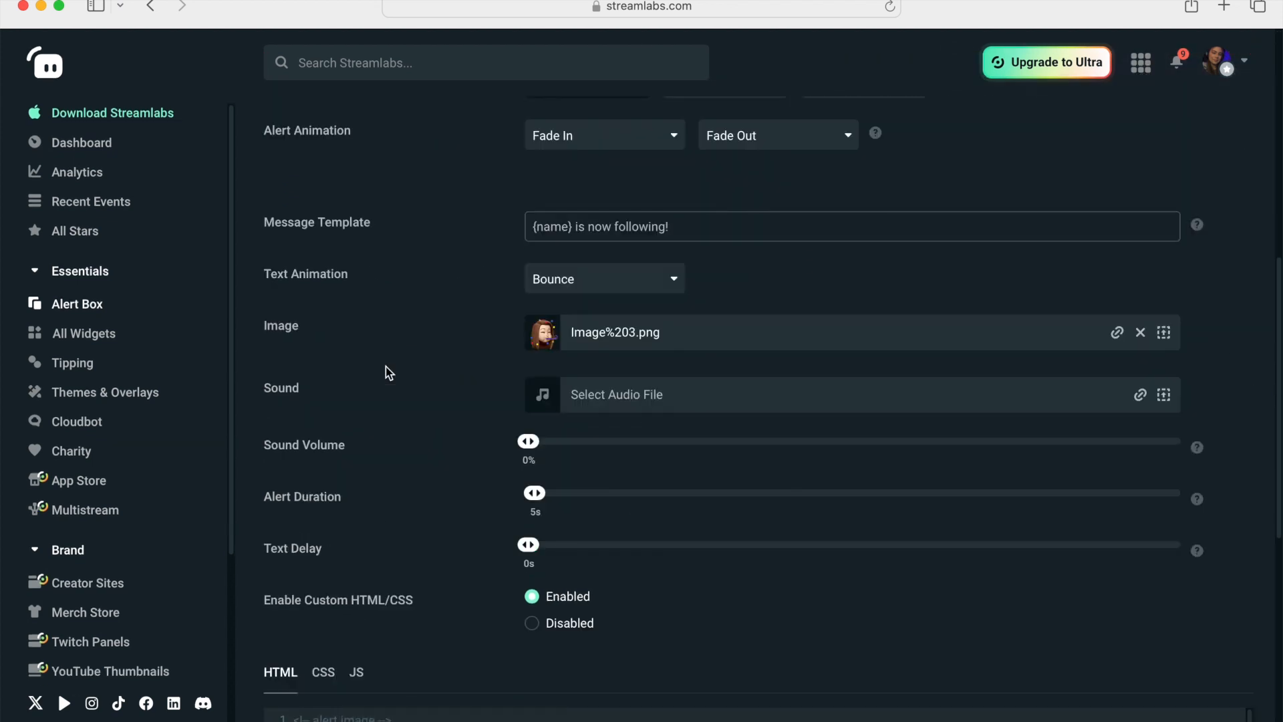
scroll(387, 372, up, 5)
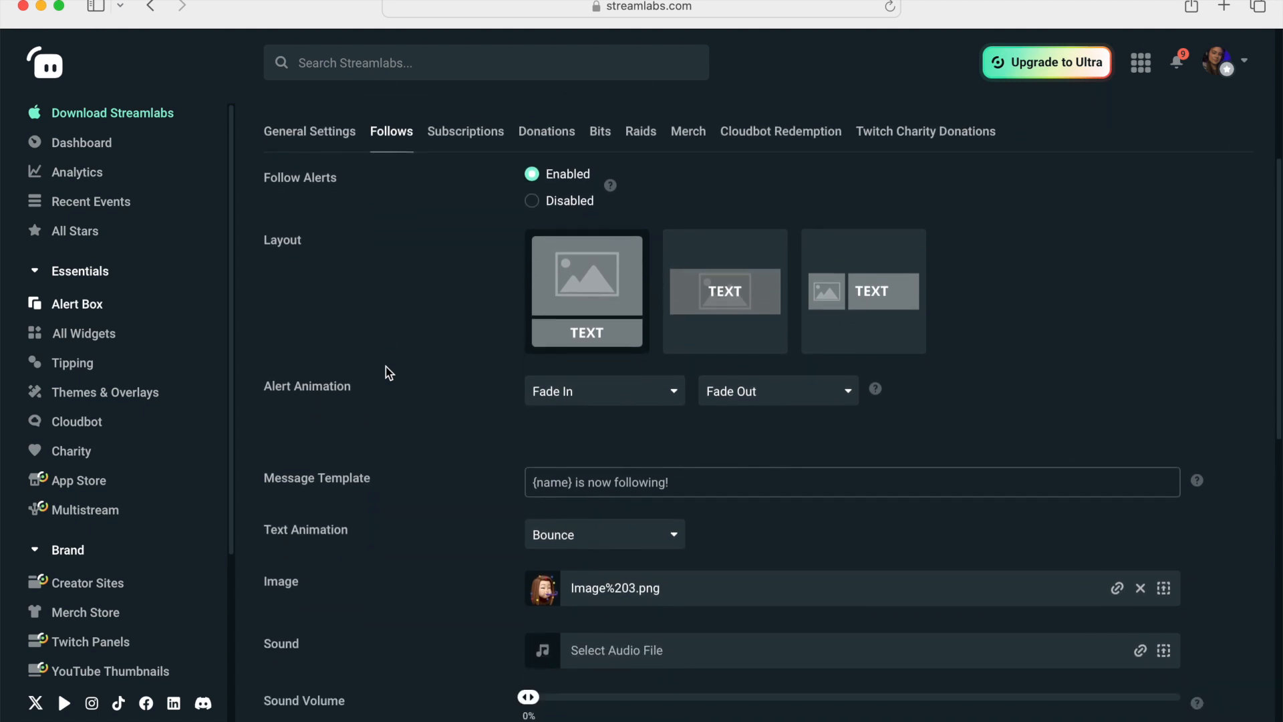
scroll(388, 372, down, 1)
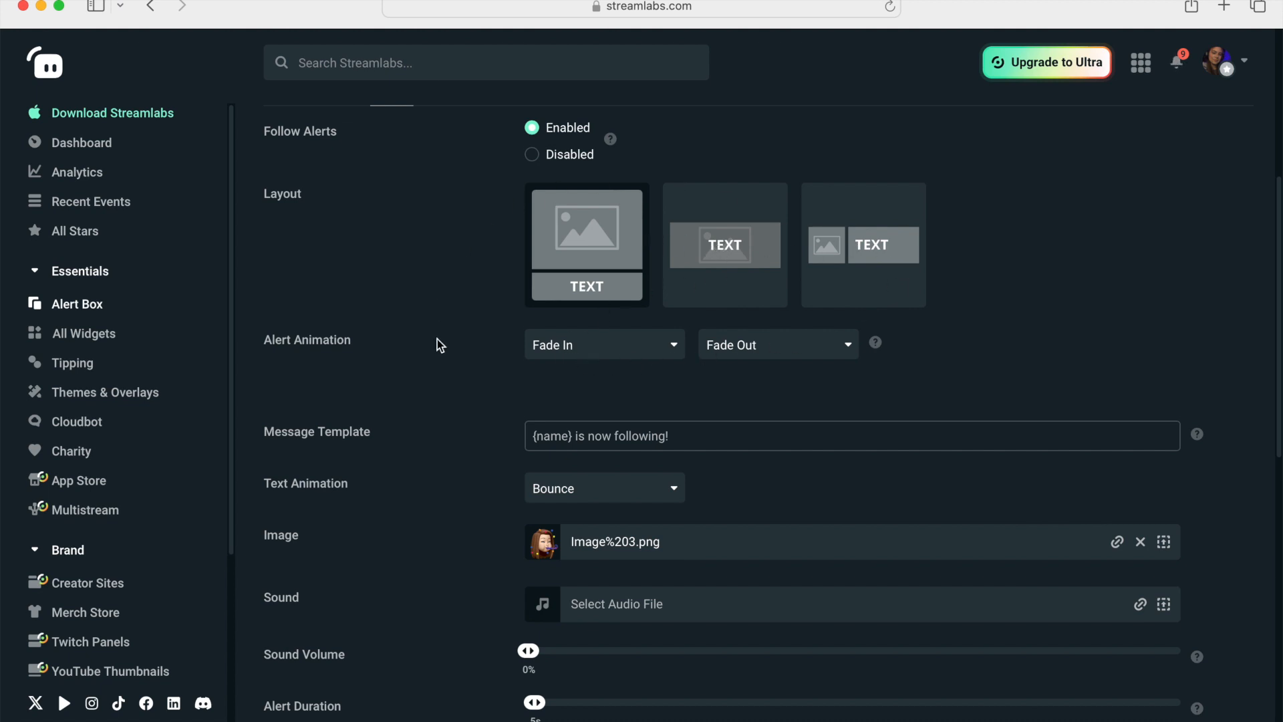
scroll(440, 345, down, 5)
scroll(440, 345, down, 1)
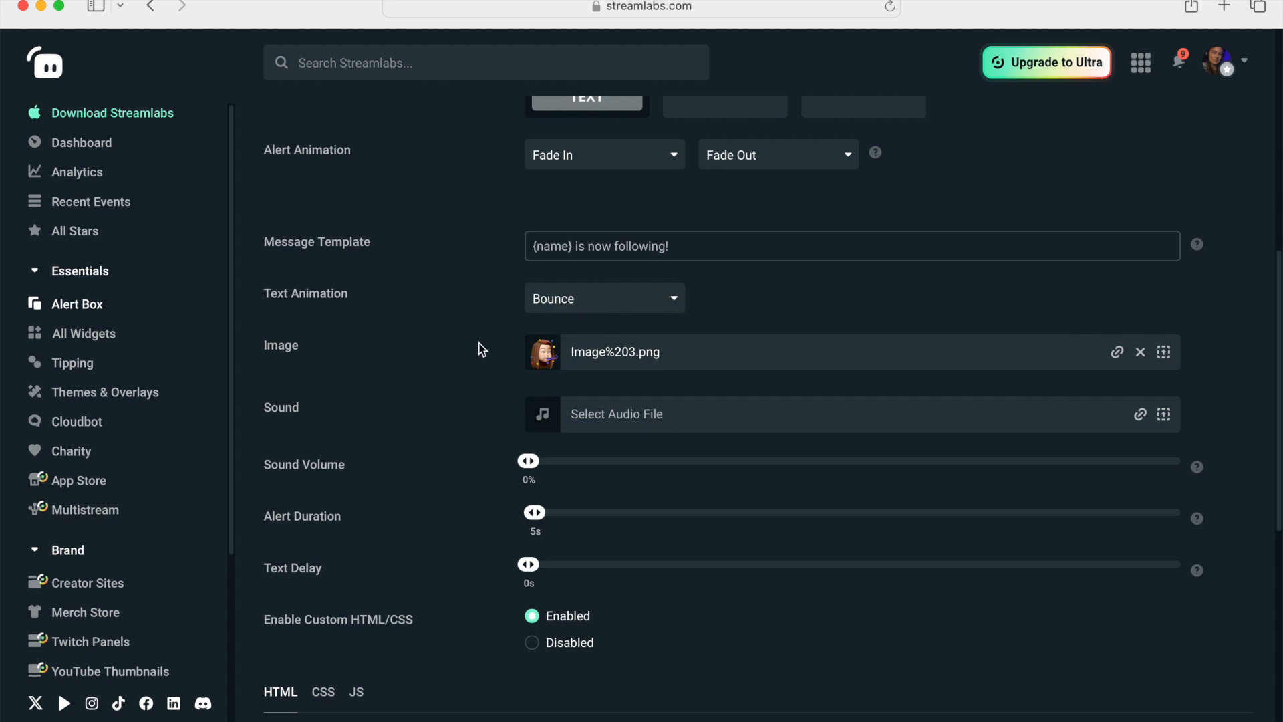
scroll(478, 343, up, 5)
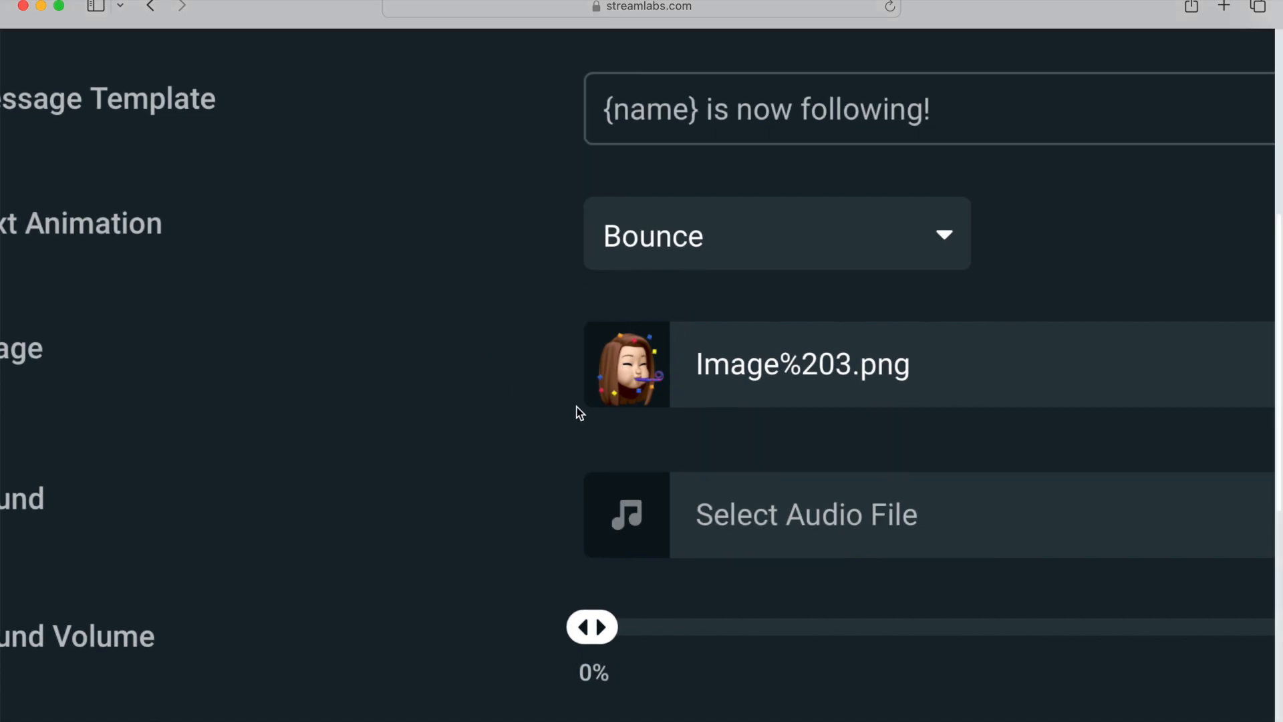
- Examine the remaining Follows alert options and browse the stock images gallery for the alert image, then close the gallery
scroll(524, 455, down, 5)
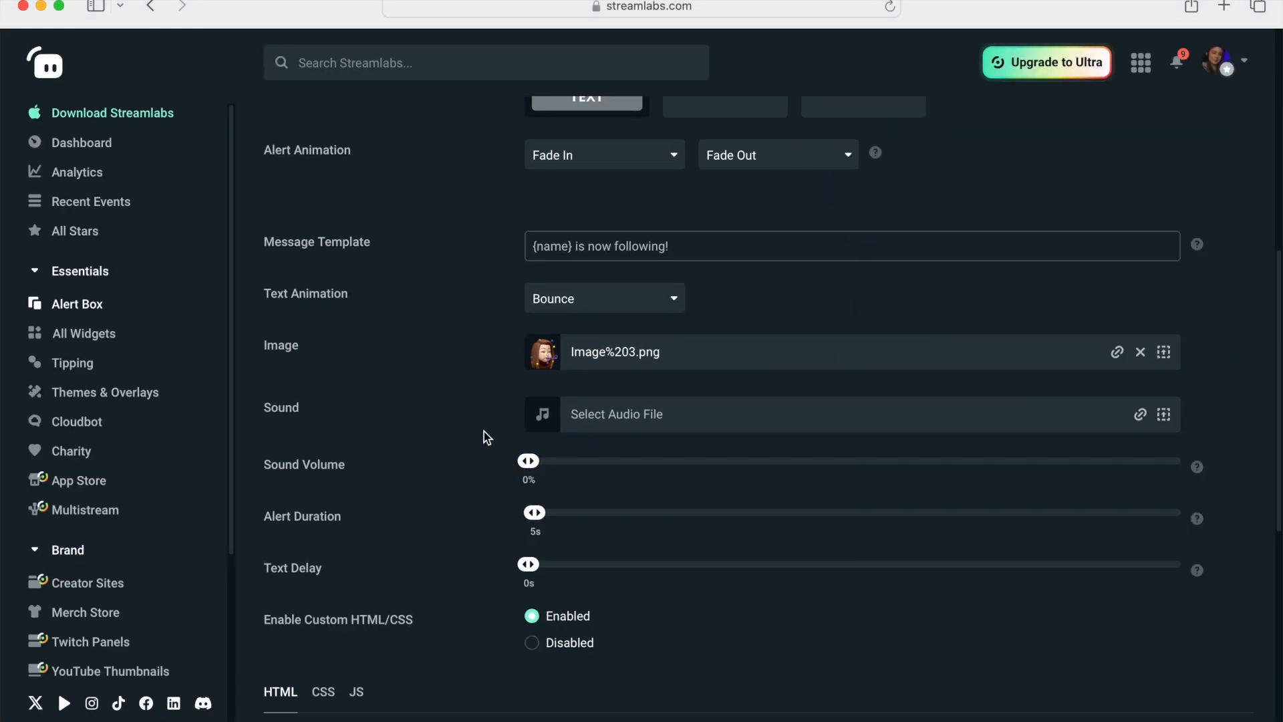
click(1164, 352)
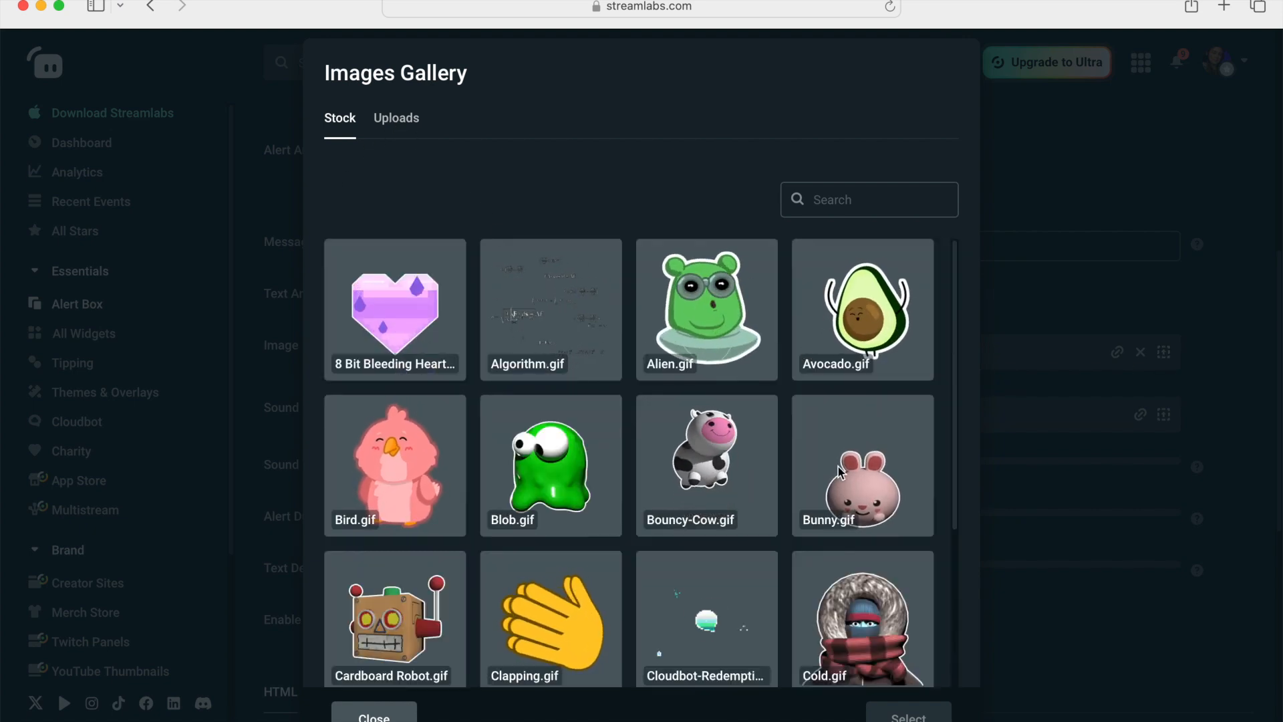
scroll(735, 401, down, 3)
scroll(837, 476, up, 3)
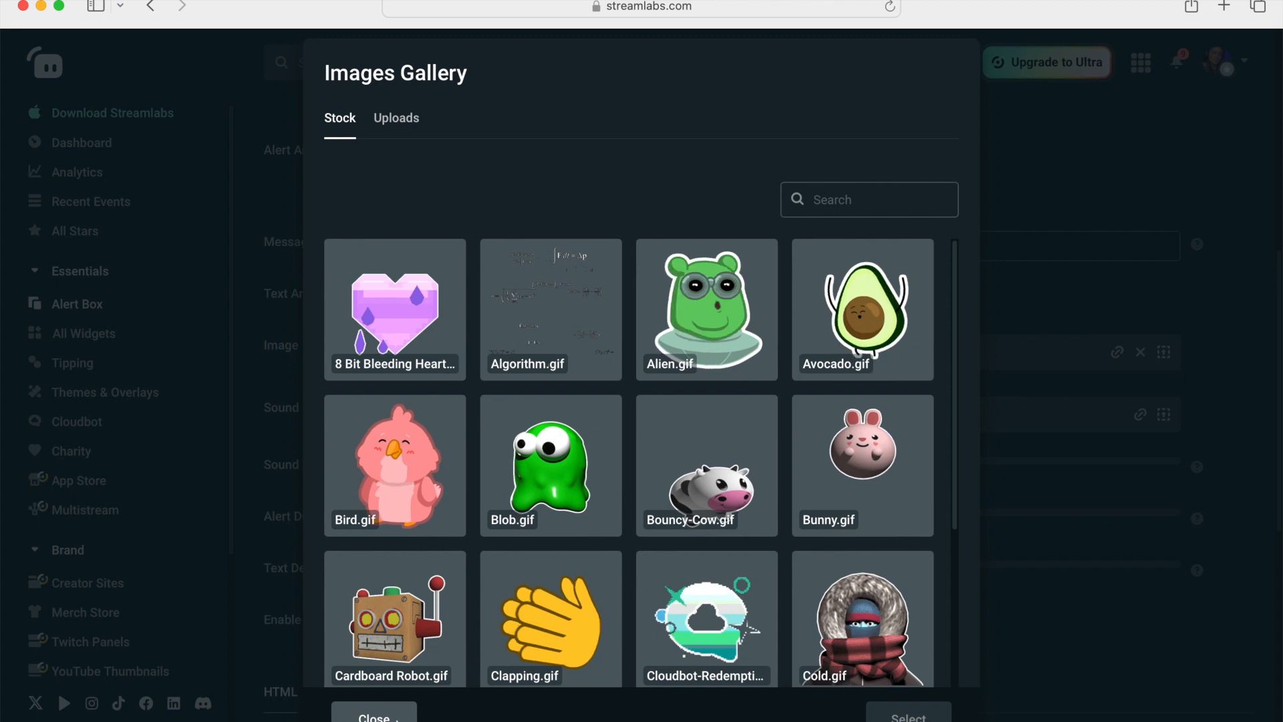
key(Escape)
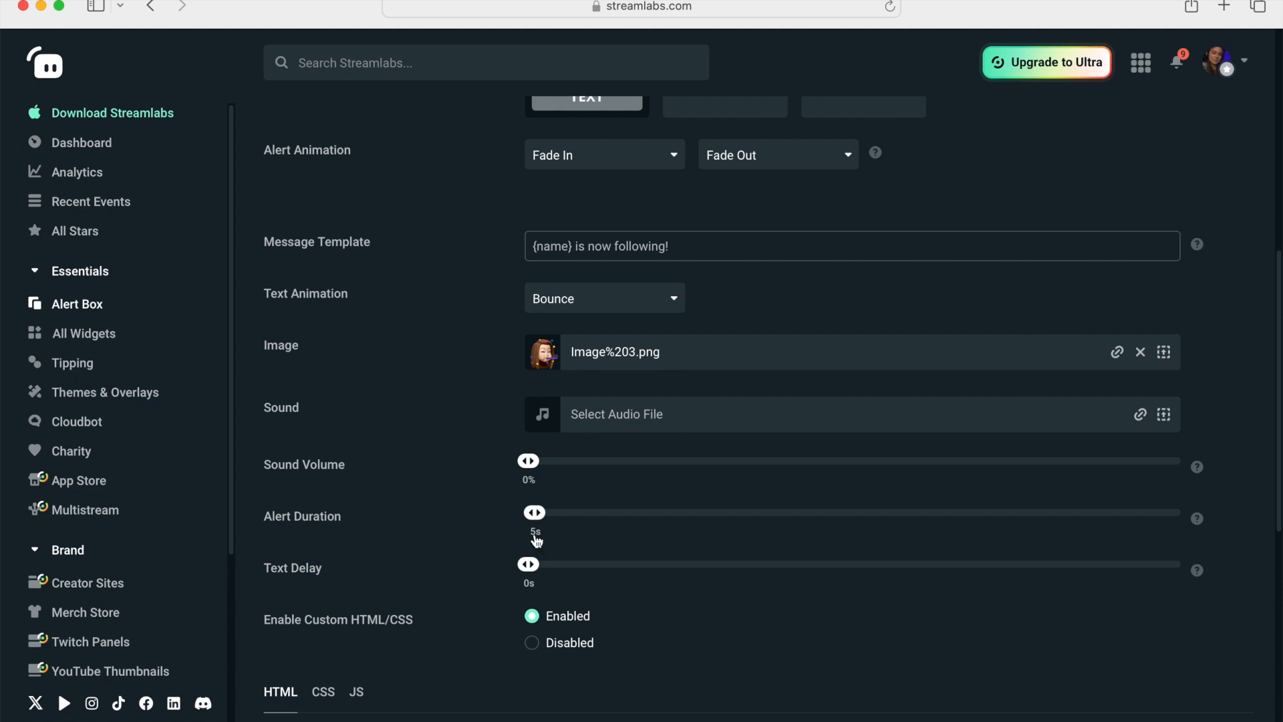
- Copy the Alert Box widget URL and accept the notice about not sharing it
scroll(431, 554, down, 3)
scroll(431, 553, up, 10)
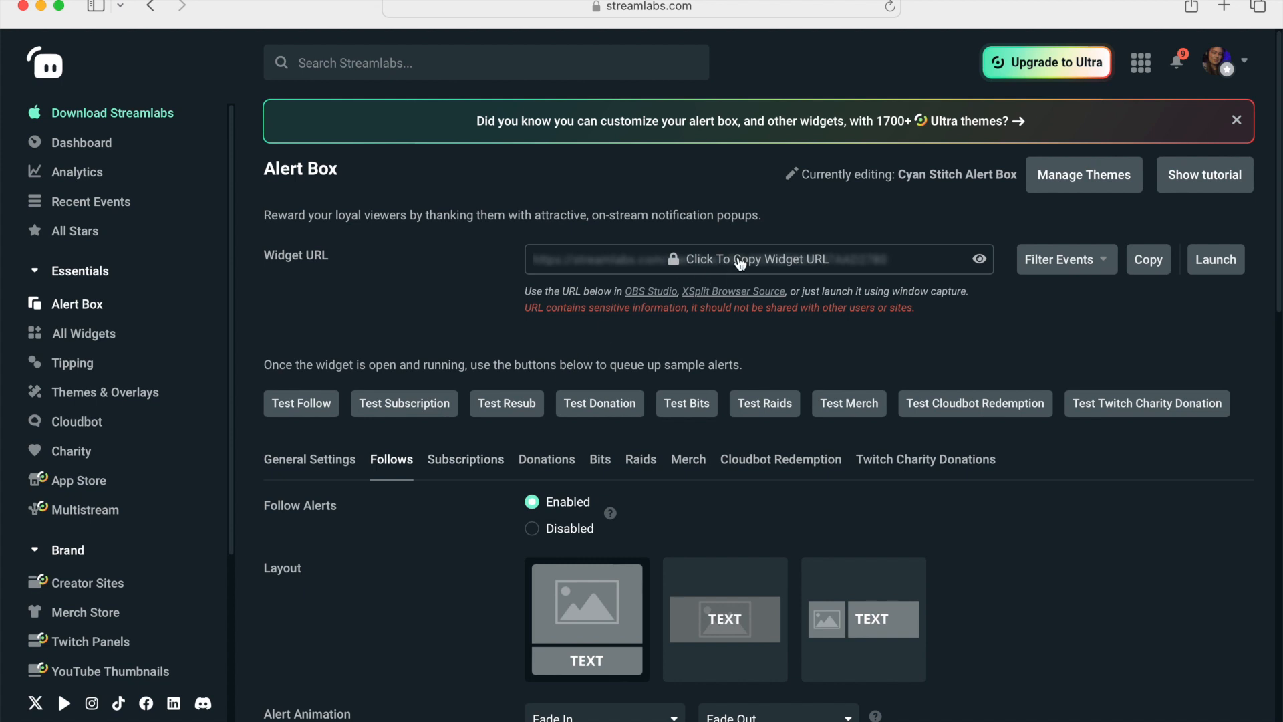
click(739, 263)
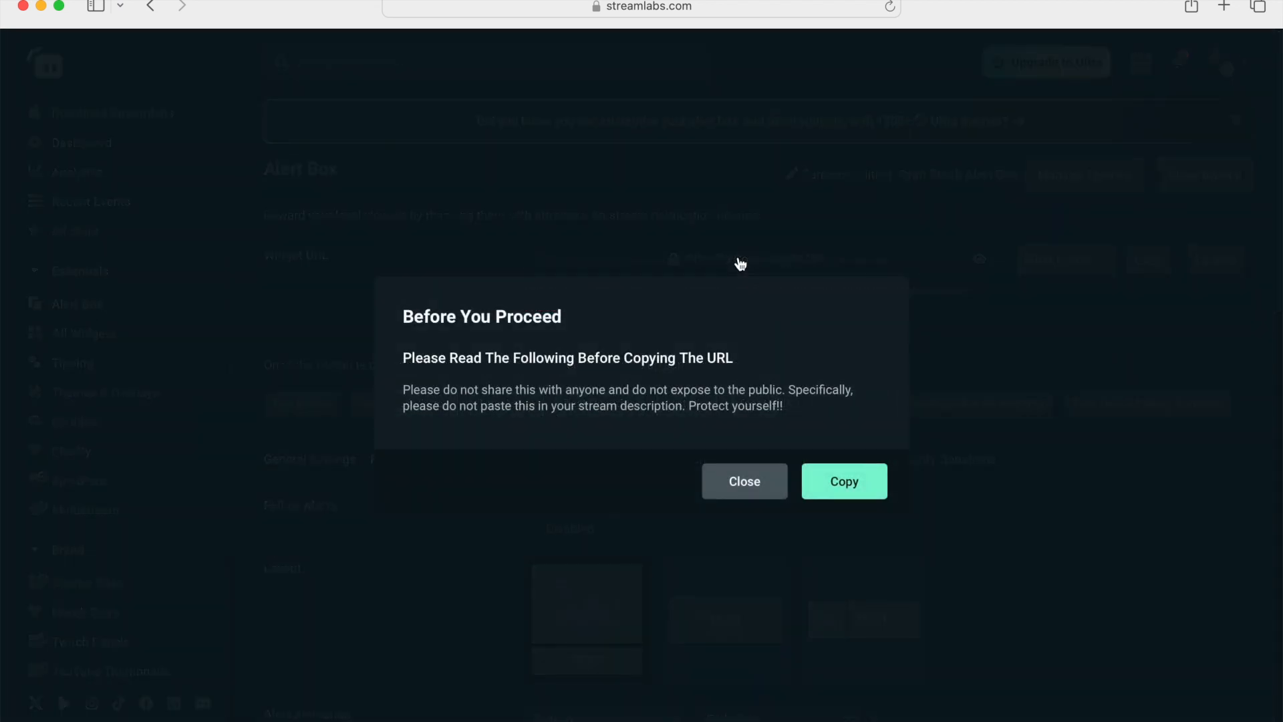
click(869, 490)
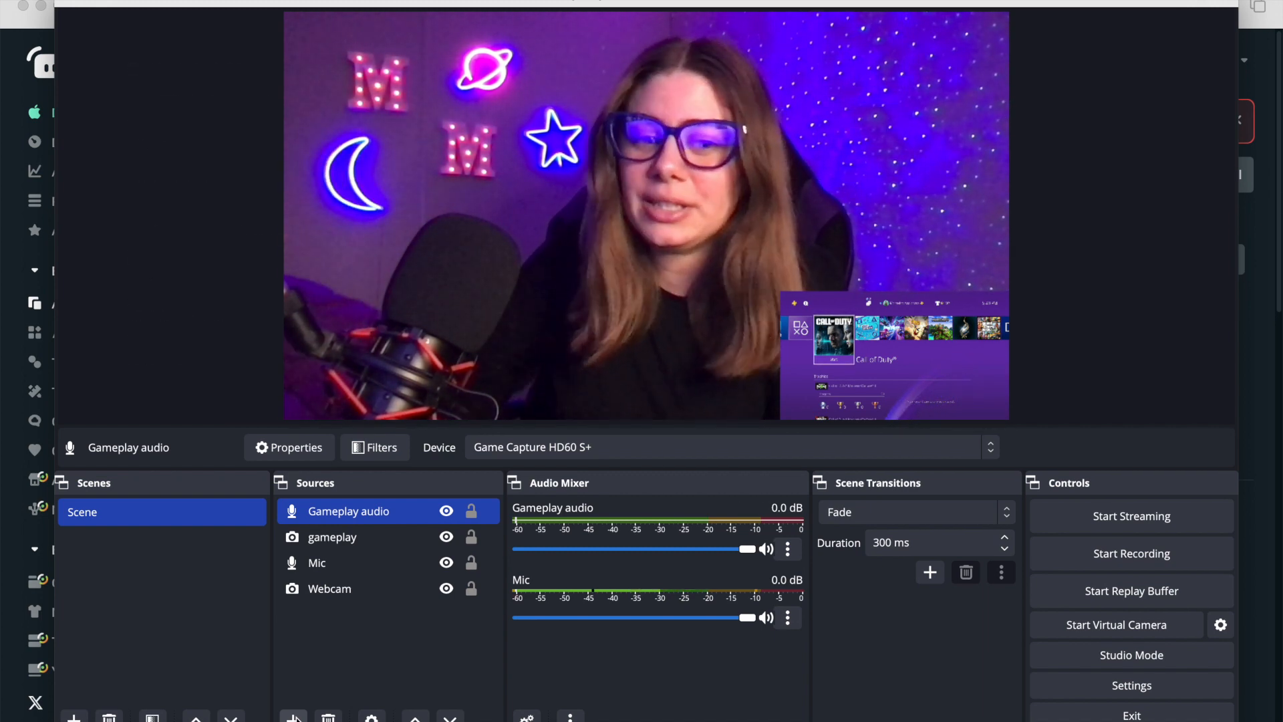
- Switch to OBS and add a new Browser source named Alerts that uses the copied Alert Box widget URL
click(292, 717)
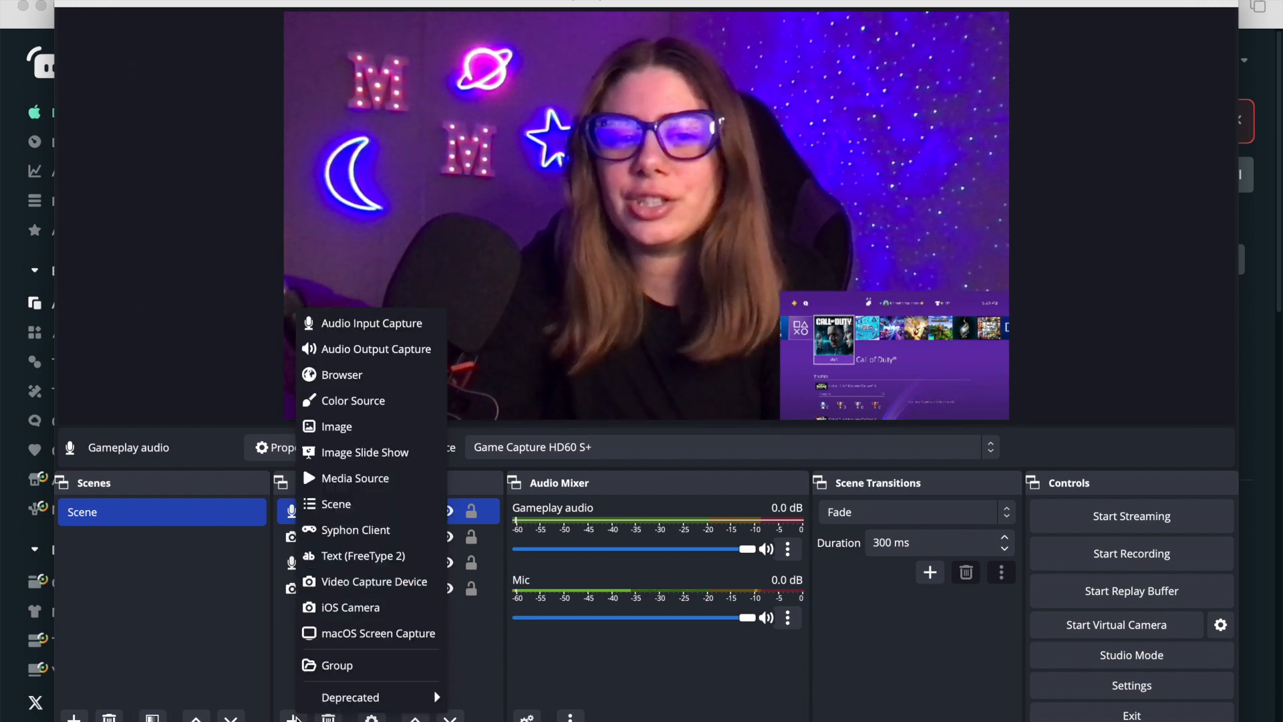
click(377, 385)
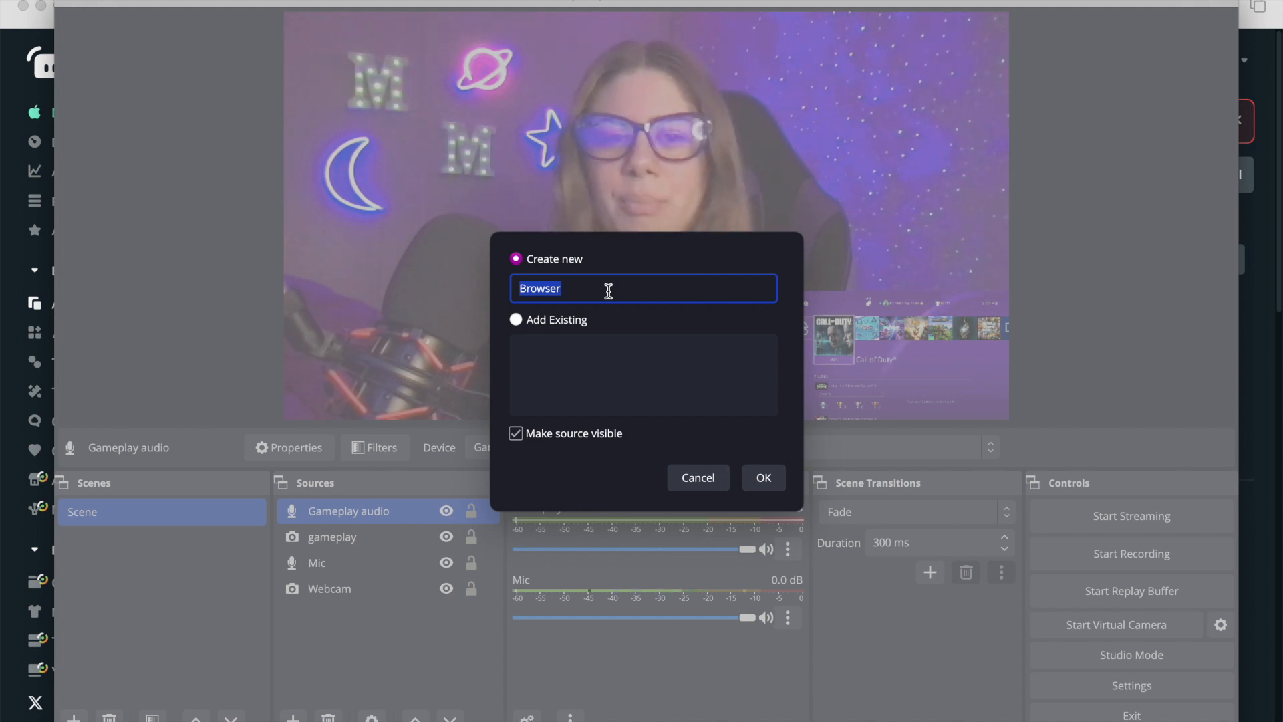
text(A)
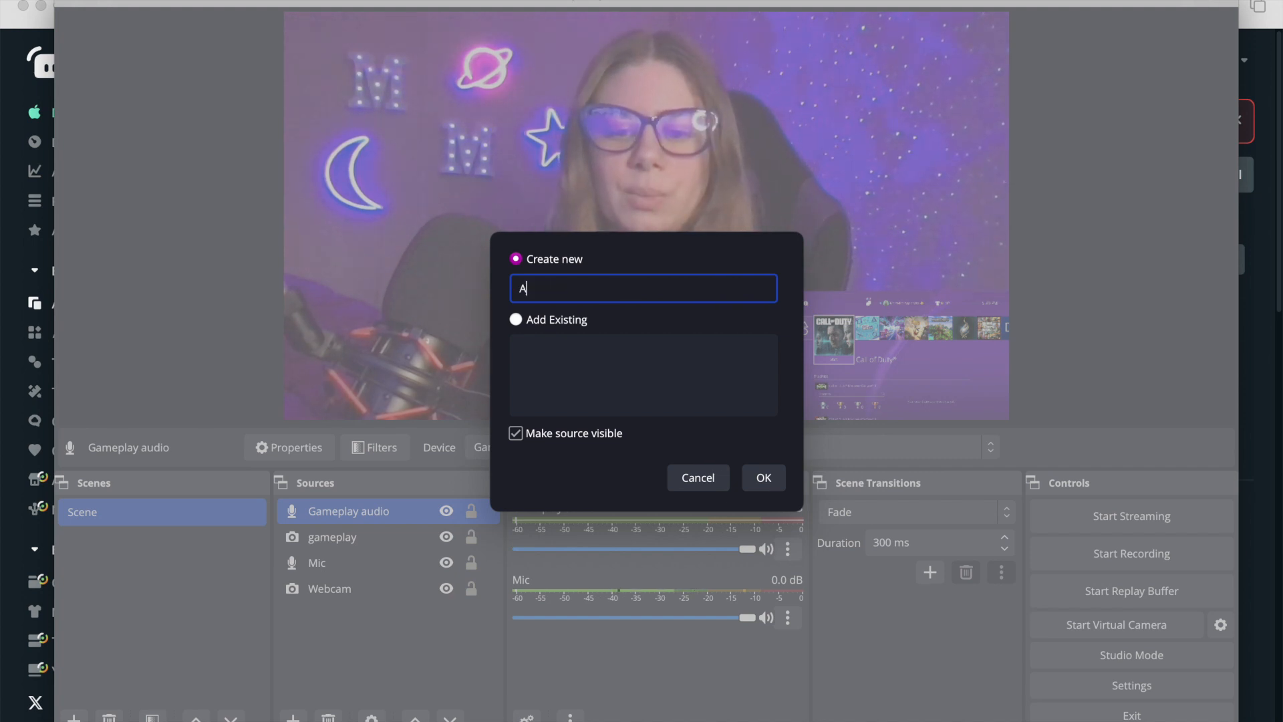
text(lerts)
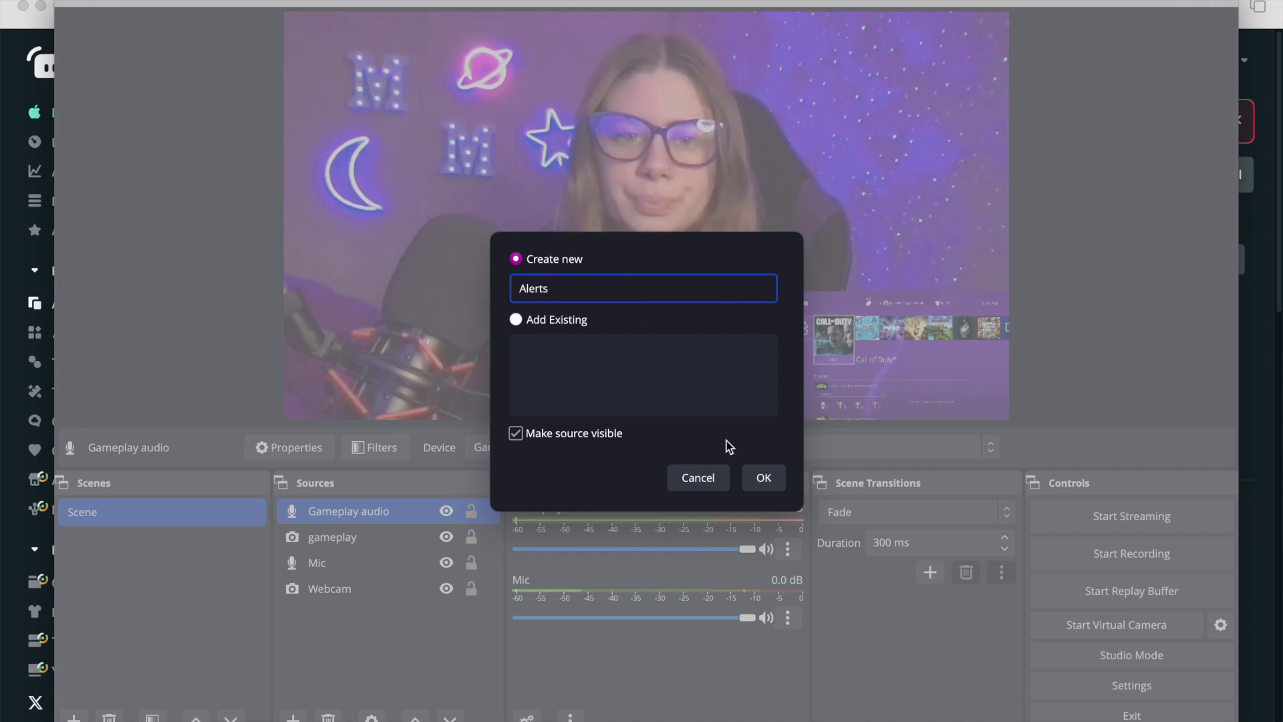
click(763, 478)
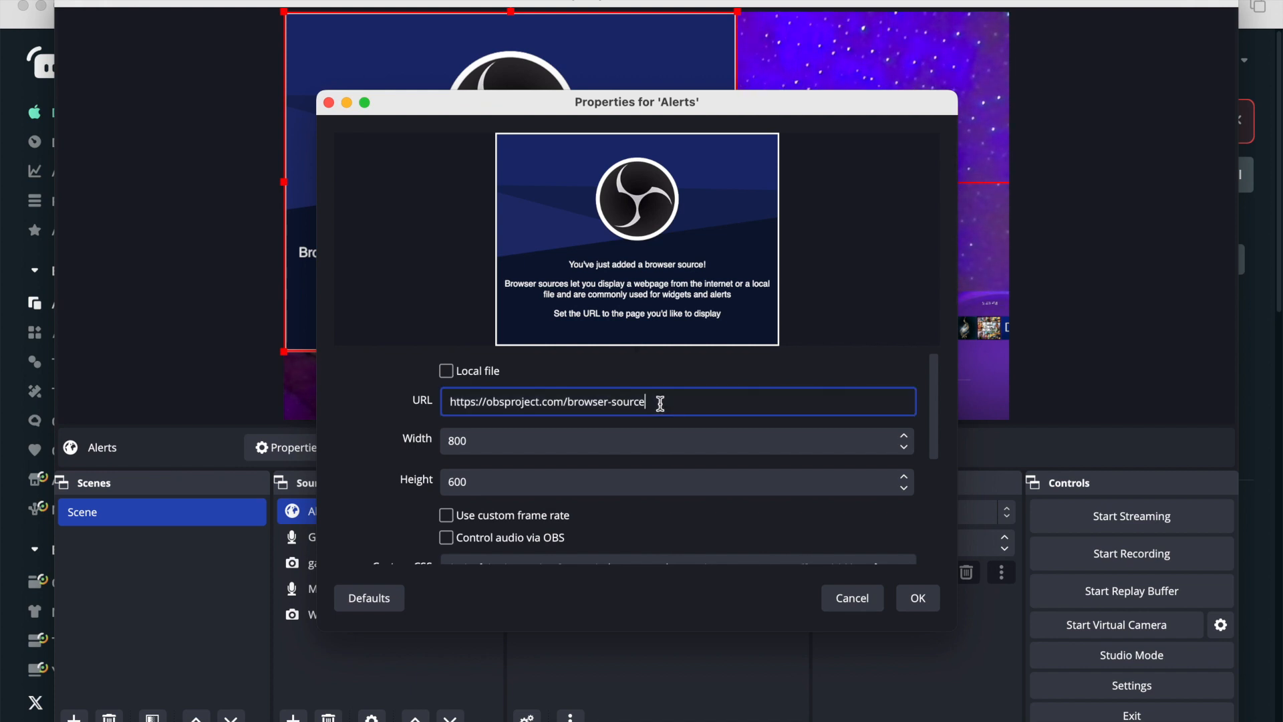
scroll(385, 442, down, 3)
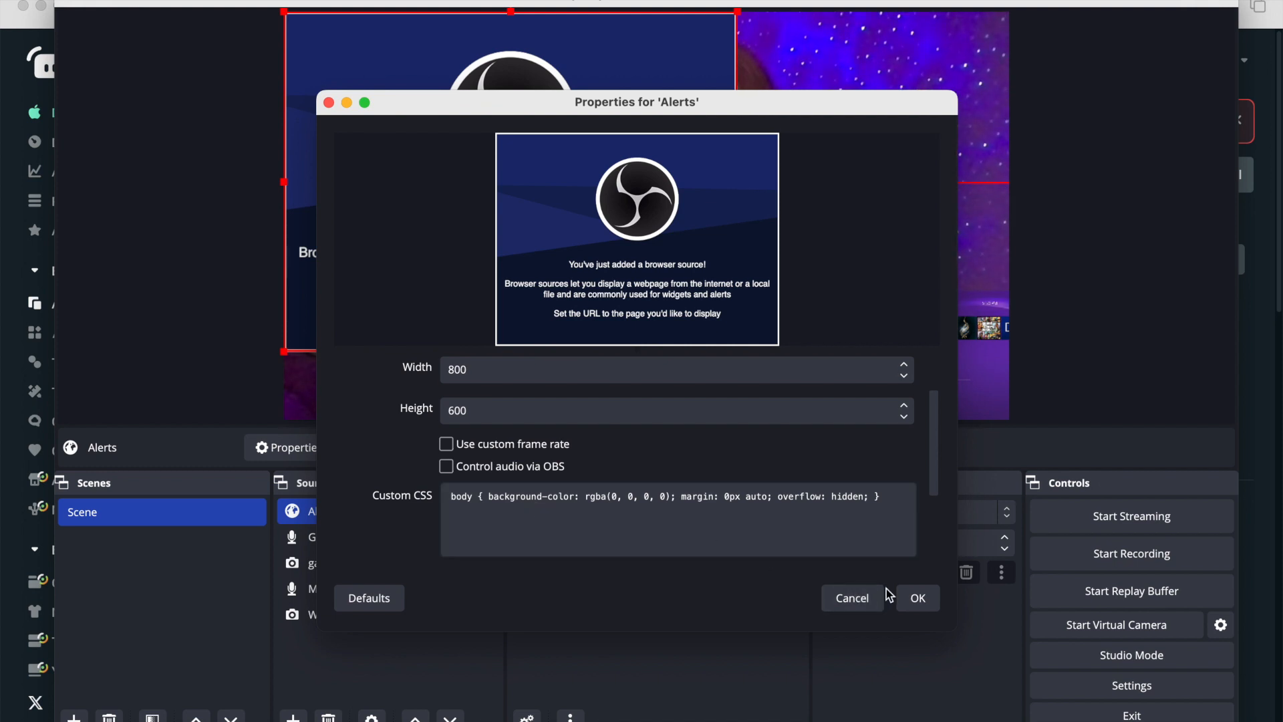
click(921, 599)
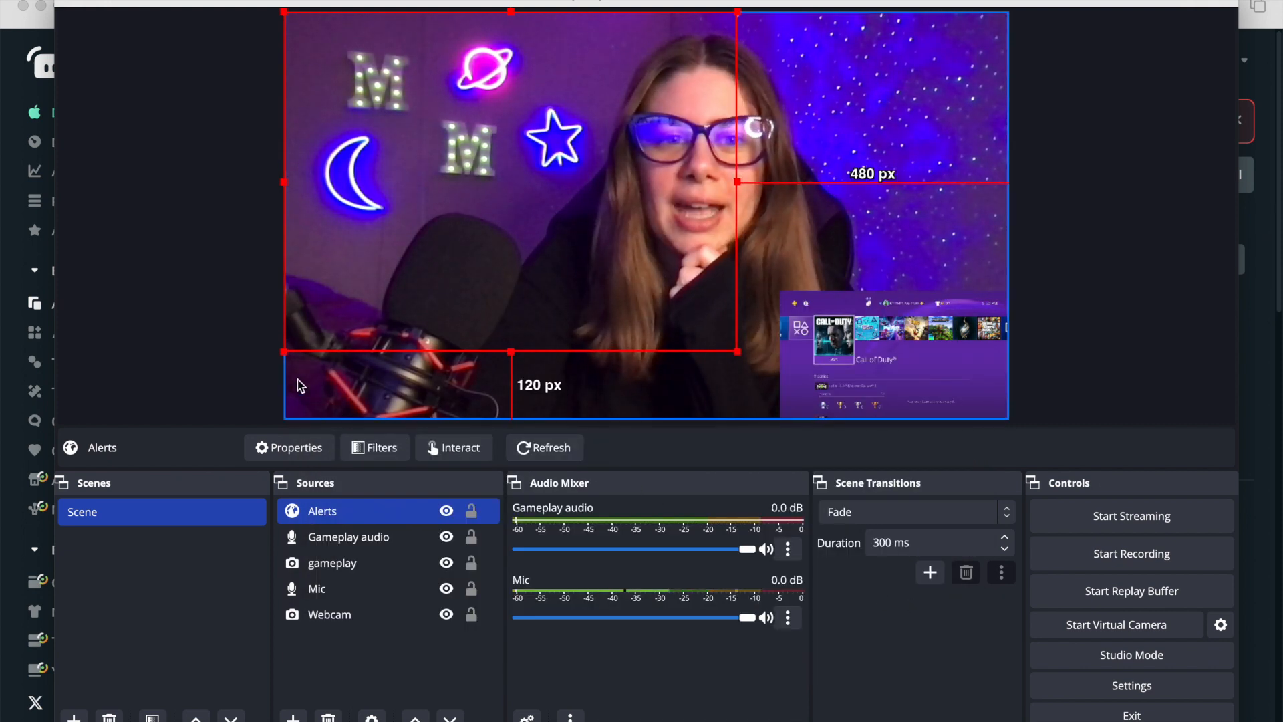
- Shrink the Alerts source into the canvas's upper-right corner, leaving about 915 px to its left and 446 px below it
drag(281, 351, 504, 202)
drag(637, 78, 888, 76)
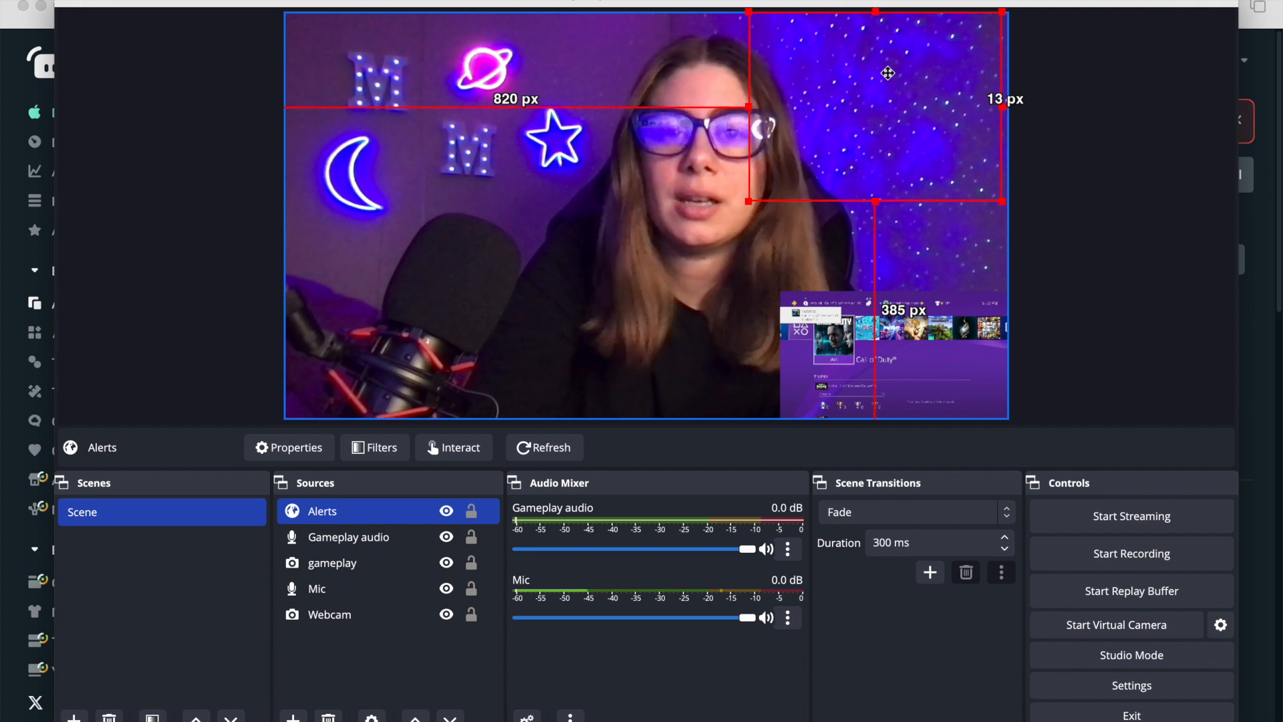
drag(750, 201, 804, 167)
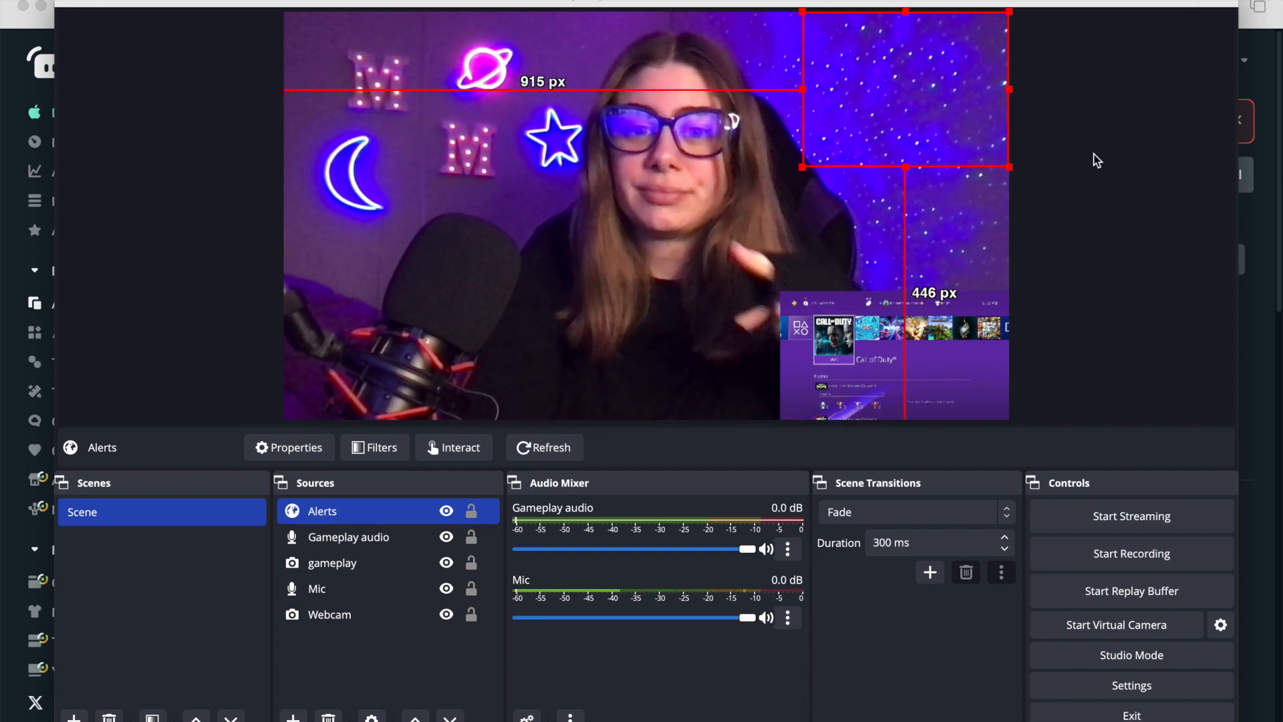
- Switch to Safari and examine the Alert Box's Subscriptions settings, including the message template, image, sound and duration
click(1262, 403)
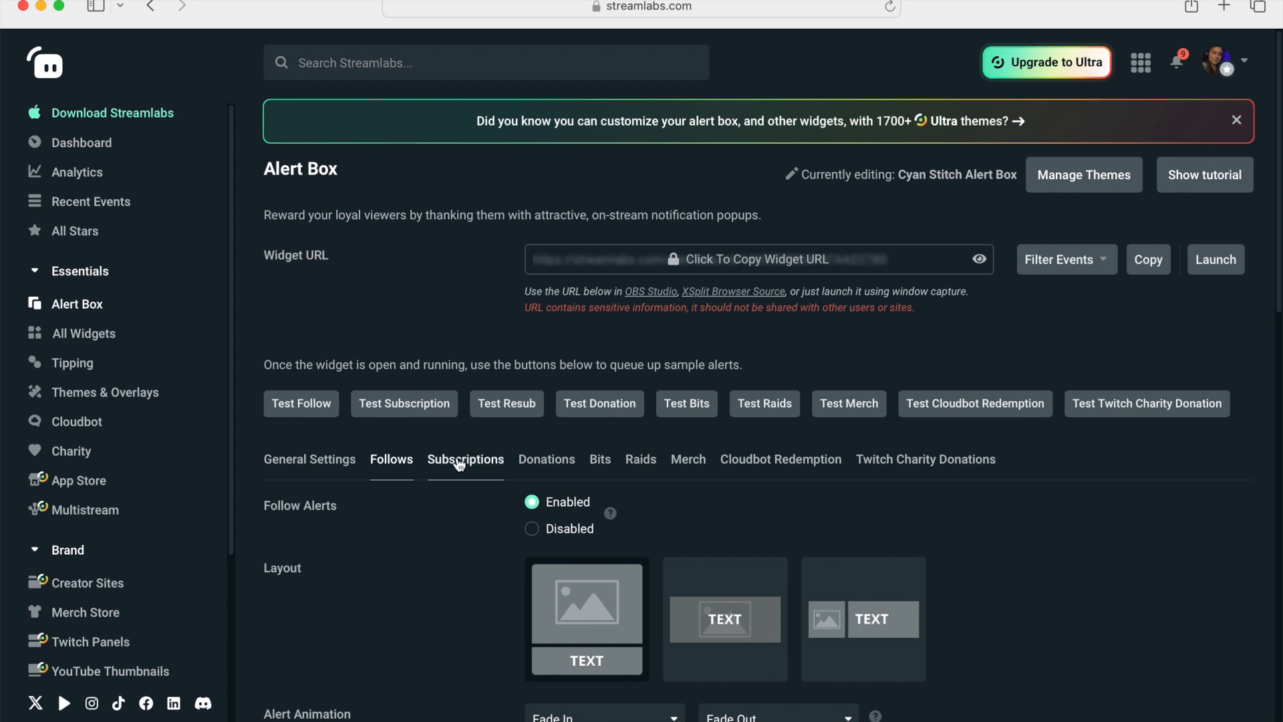
click(460, 461)
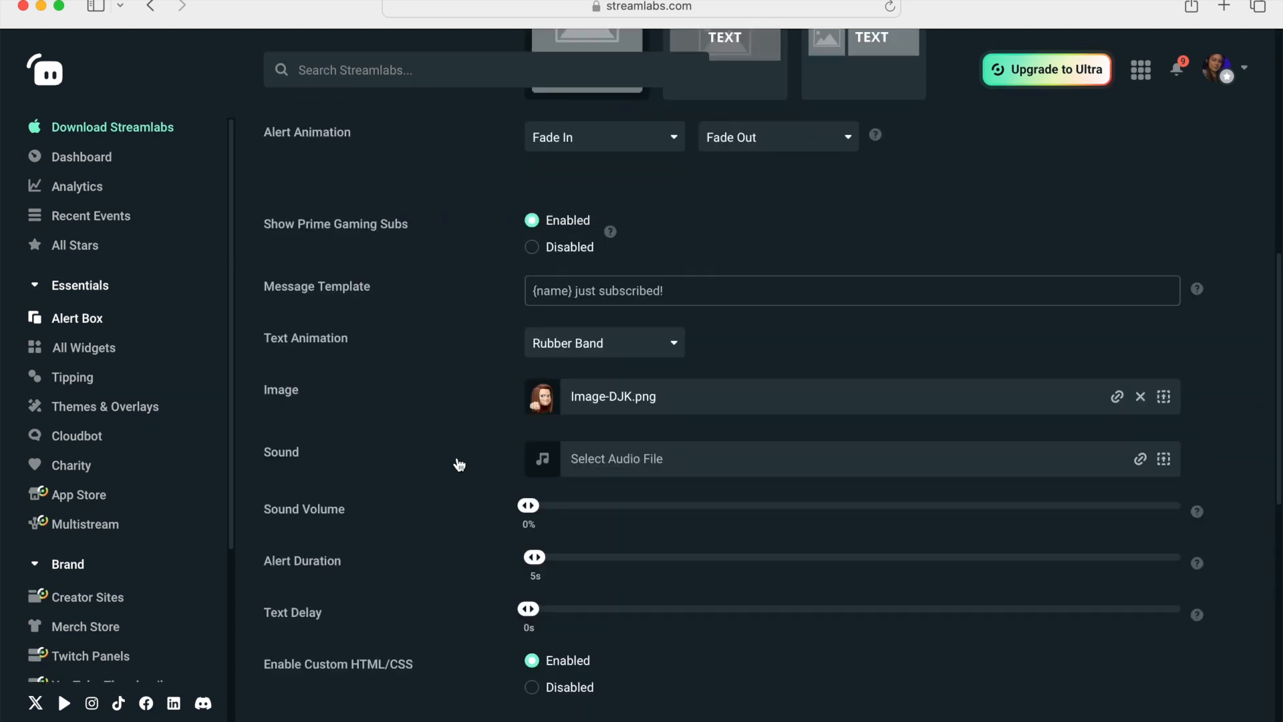
scroll(460, 461, up, 3)
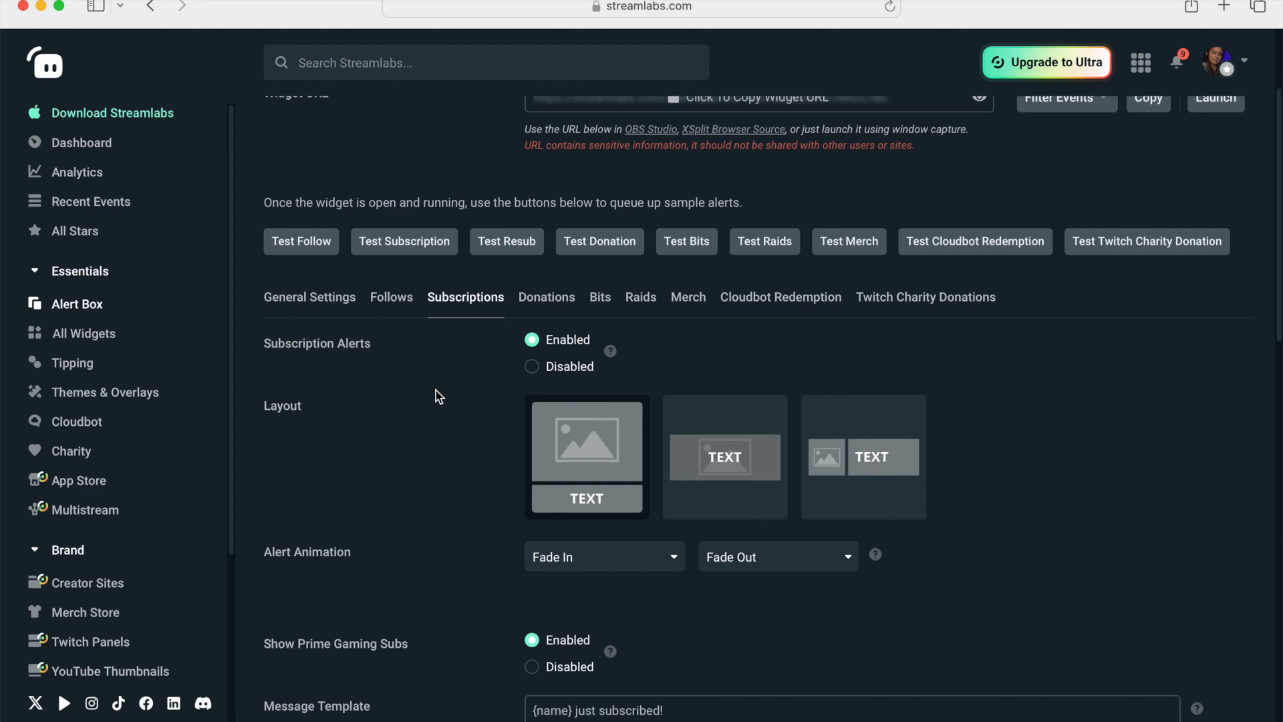
scroll(437, 396, up, 3)
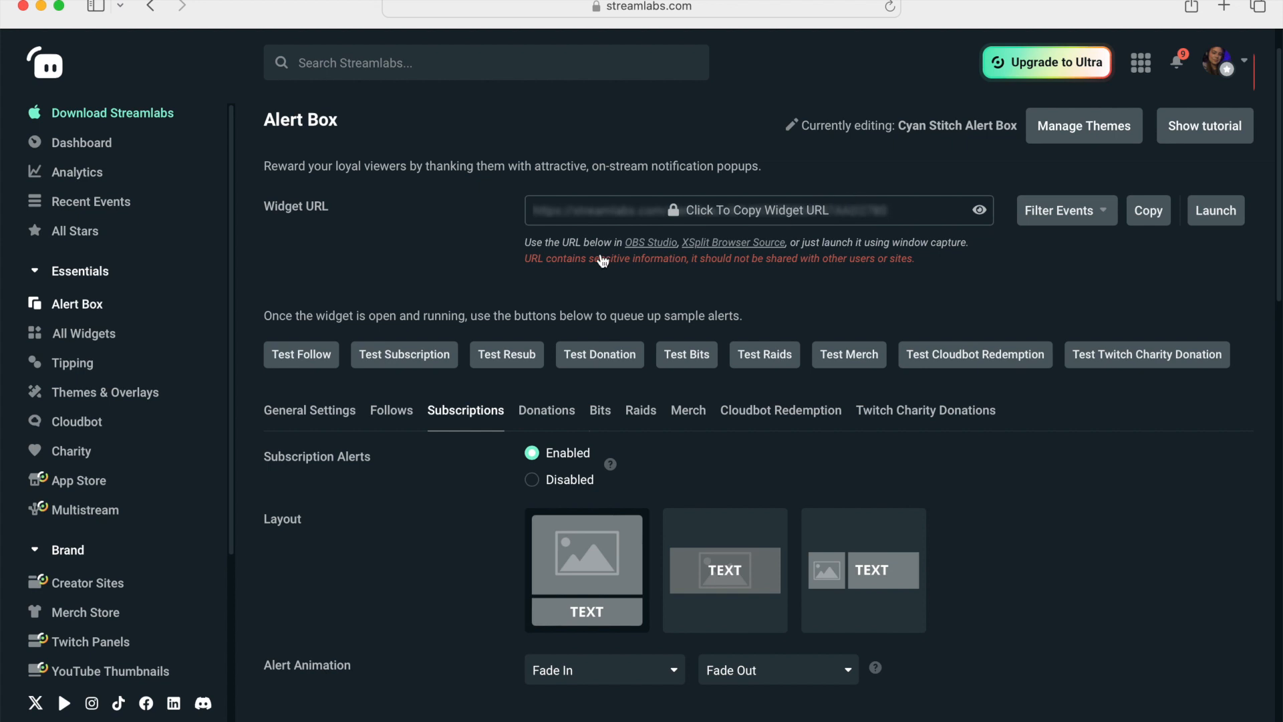
- Trigger a test follow alert and check the OBS preview, finishing with only the Alerts source selected
scroll(752, 388, down, 2)
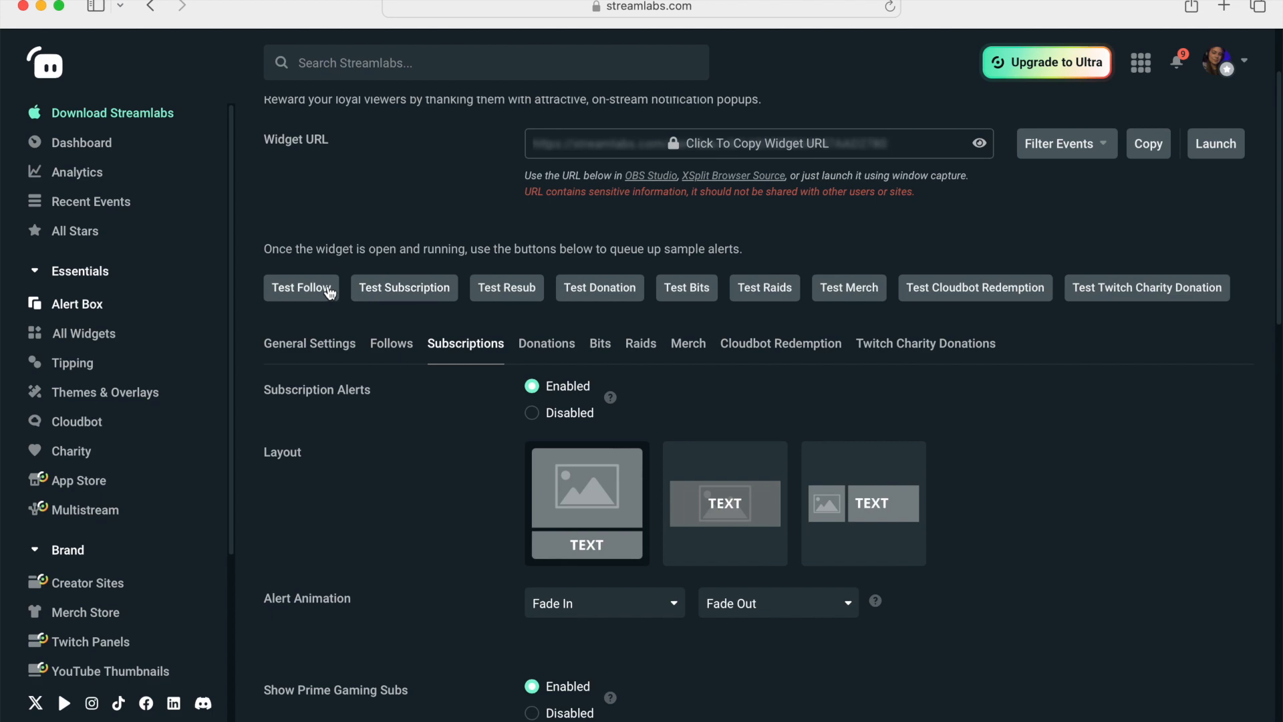
click(329, 288)
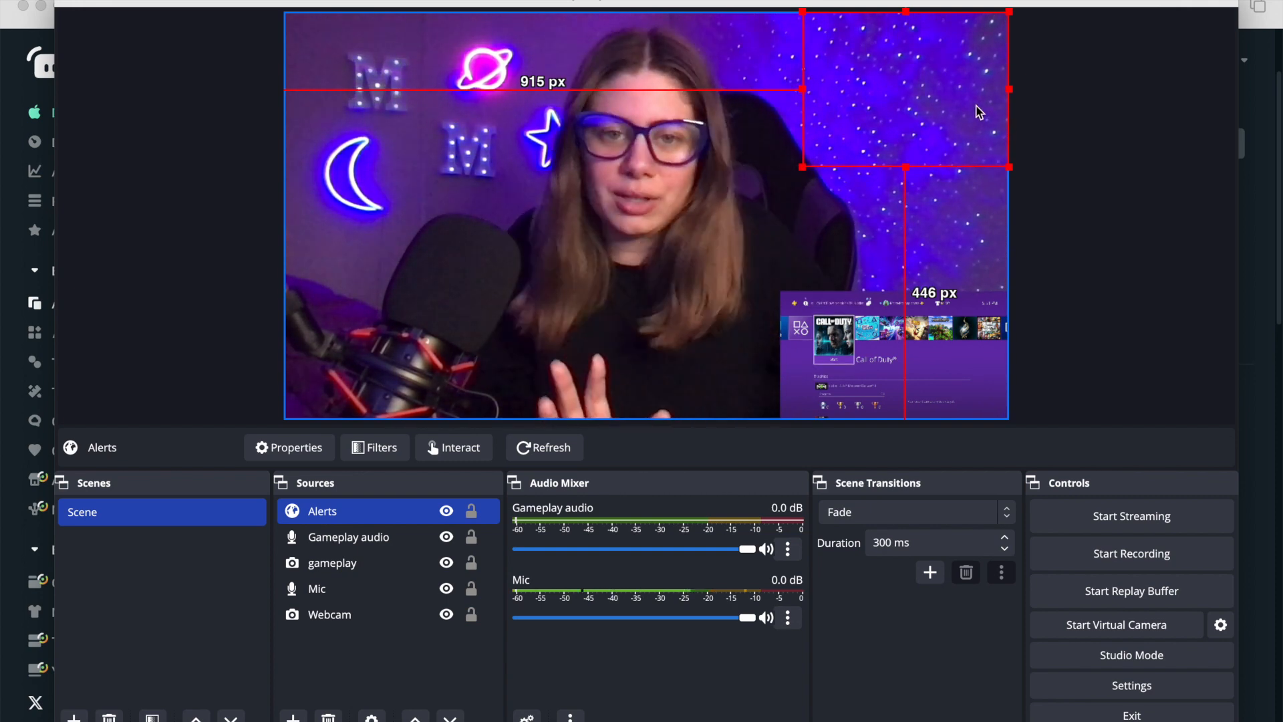
super+click(402, 620)
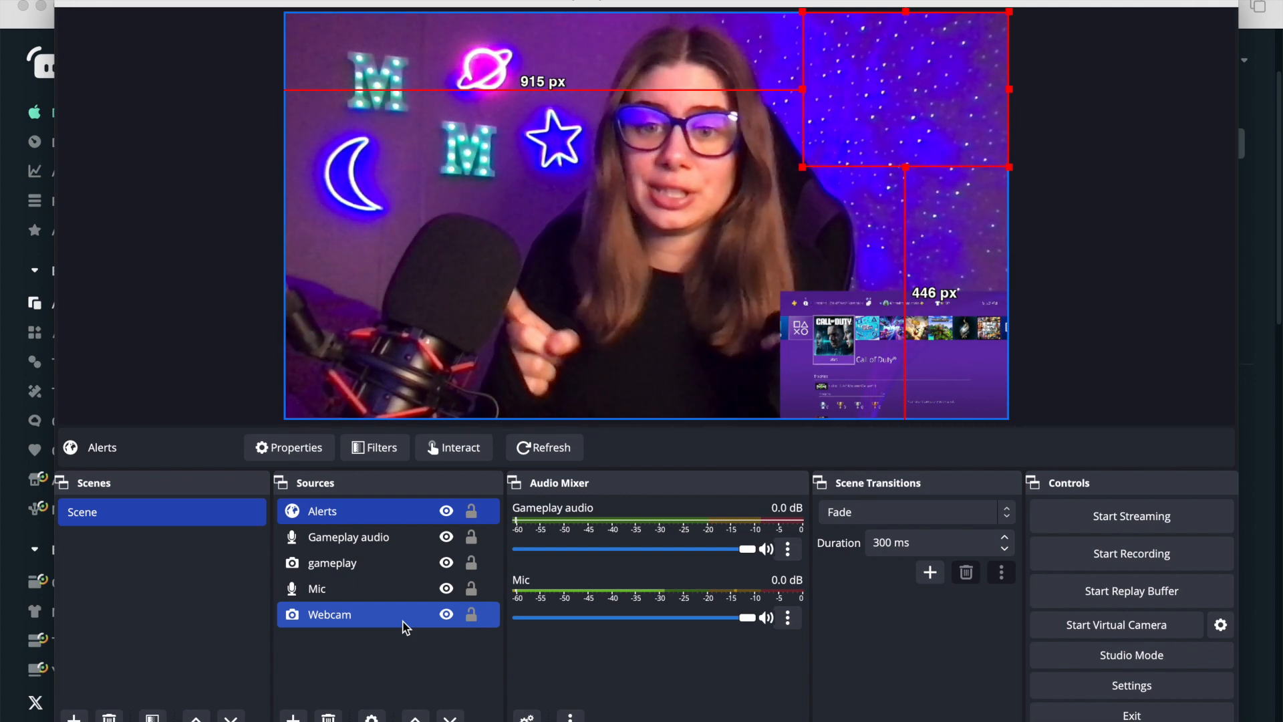
click(353, 521)
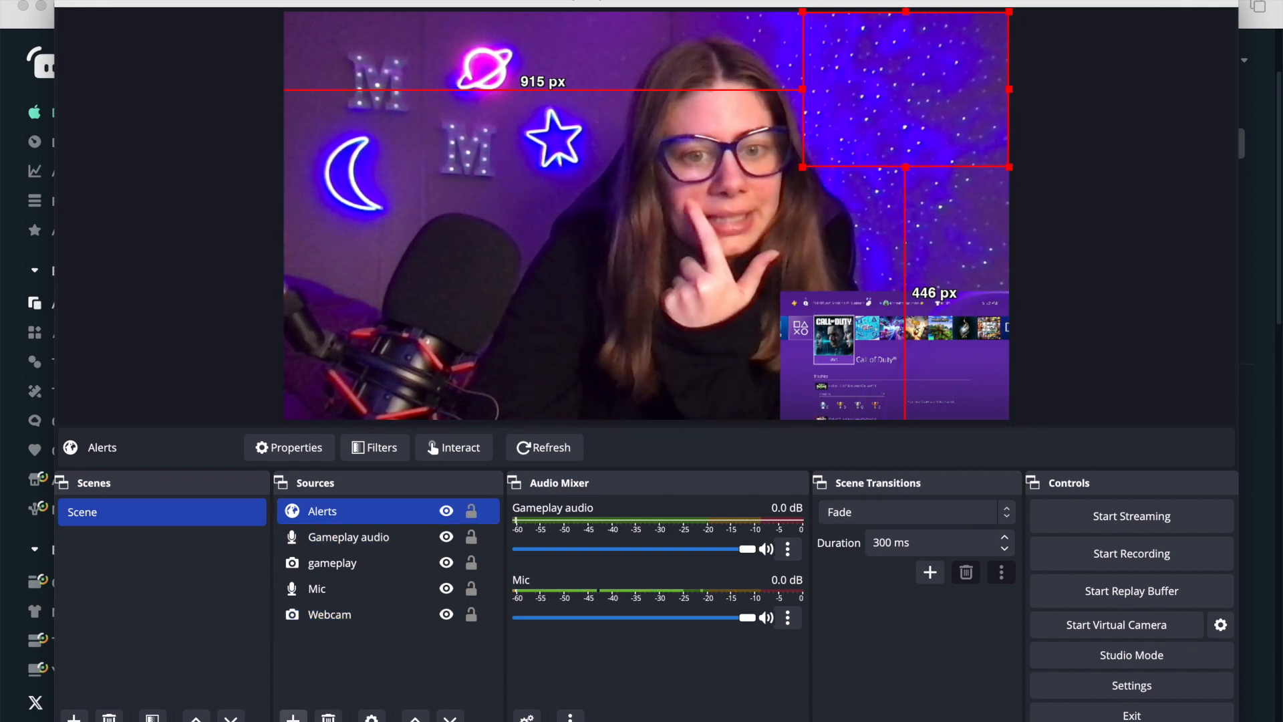
- Return to Safari, open the full Streamlabs widget gallery and look through the available widgets
click(6, 533)
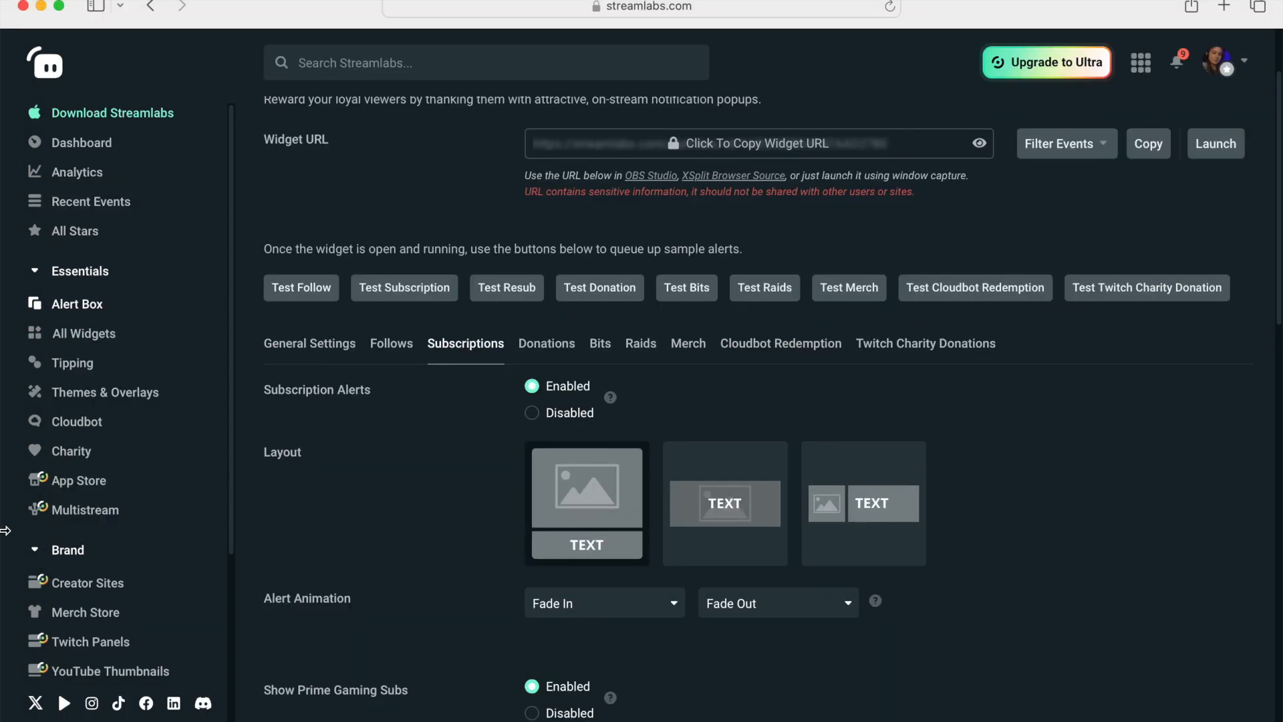
click(100, 338)
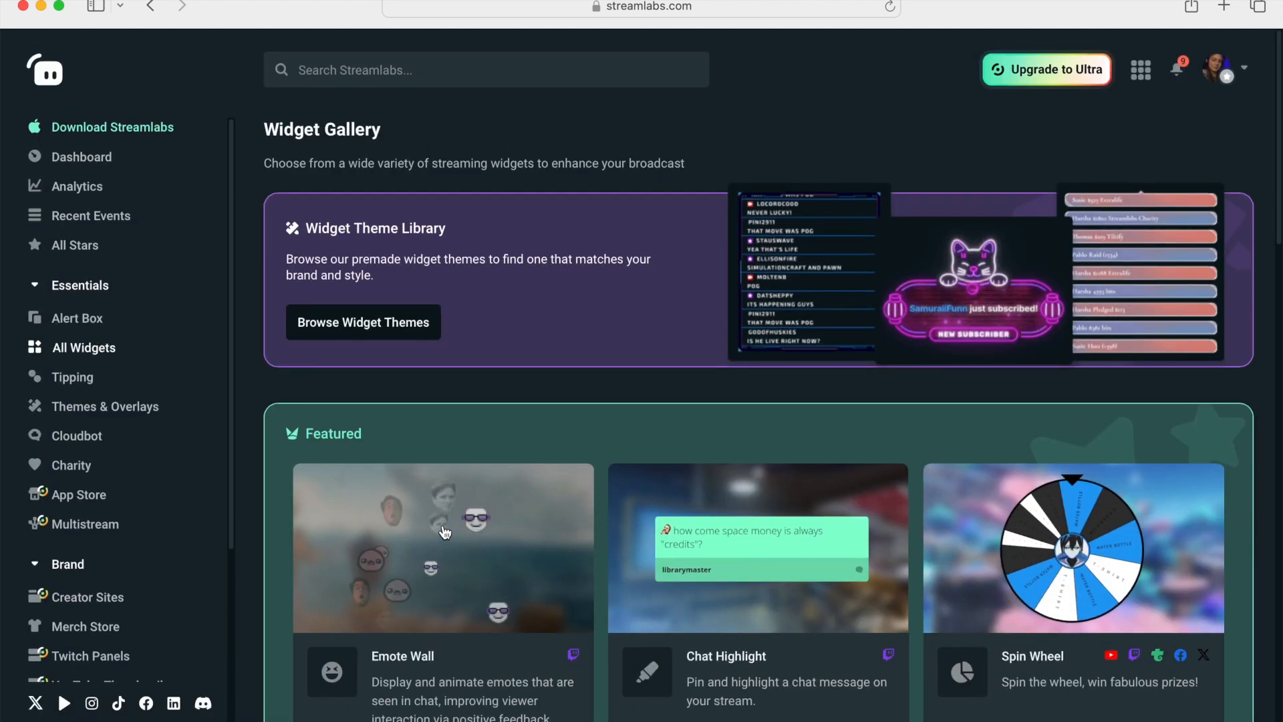
scroll(452, 532, down, 3)
scroll(452, 532, down, 7)
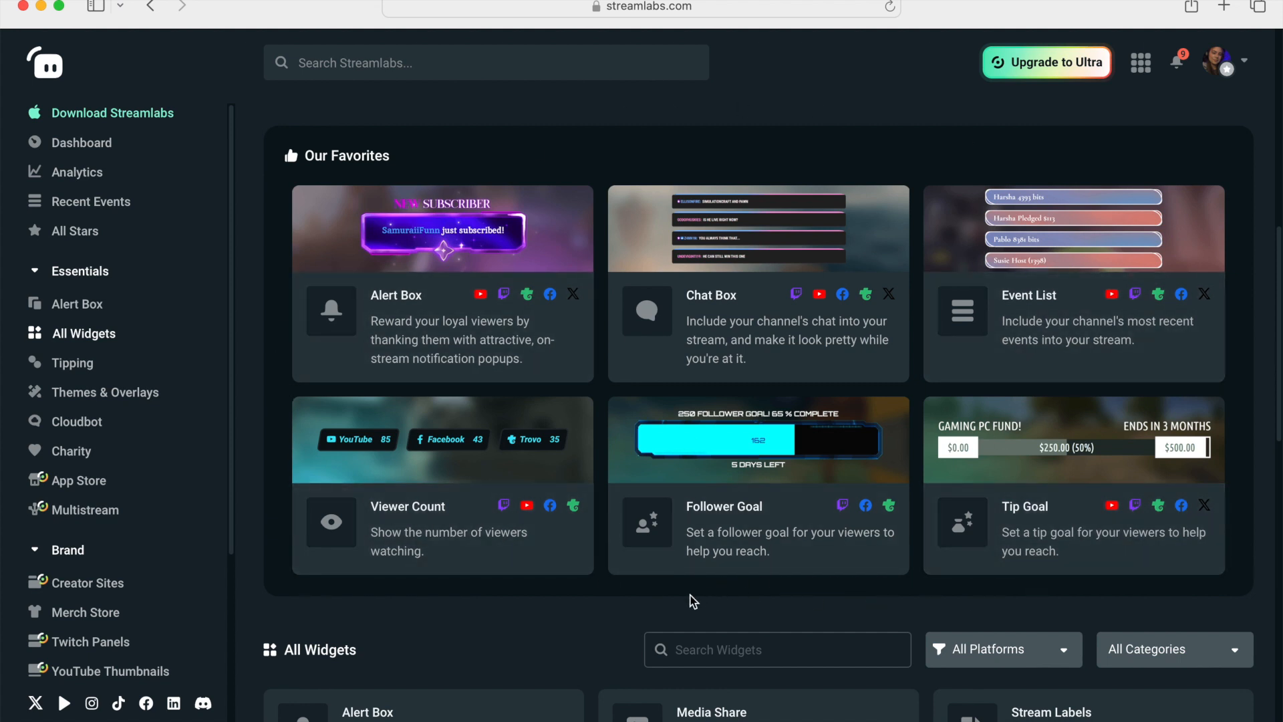
scroll(450, 621, down, 8)
scroll(448, 618, down, 2)
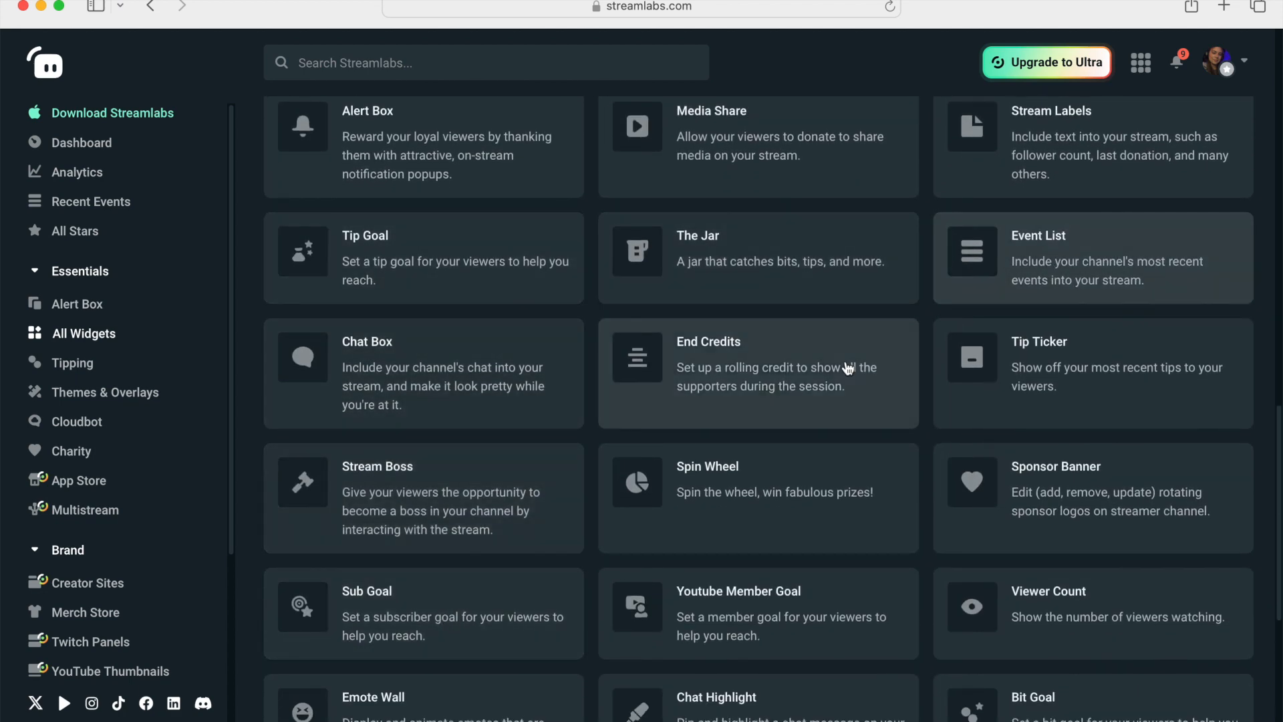
scroll(847, 367, down, 3)
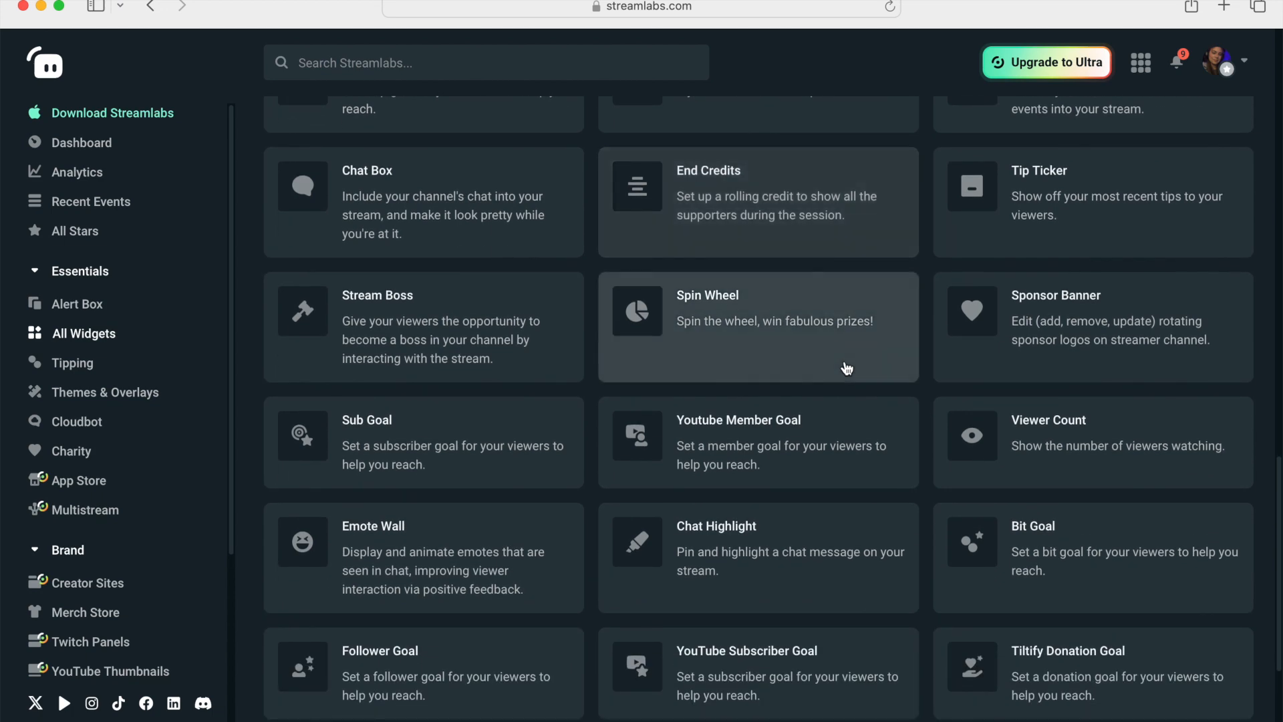
scroll(847, 367, down, 4)
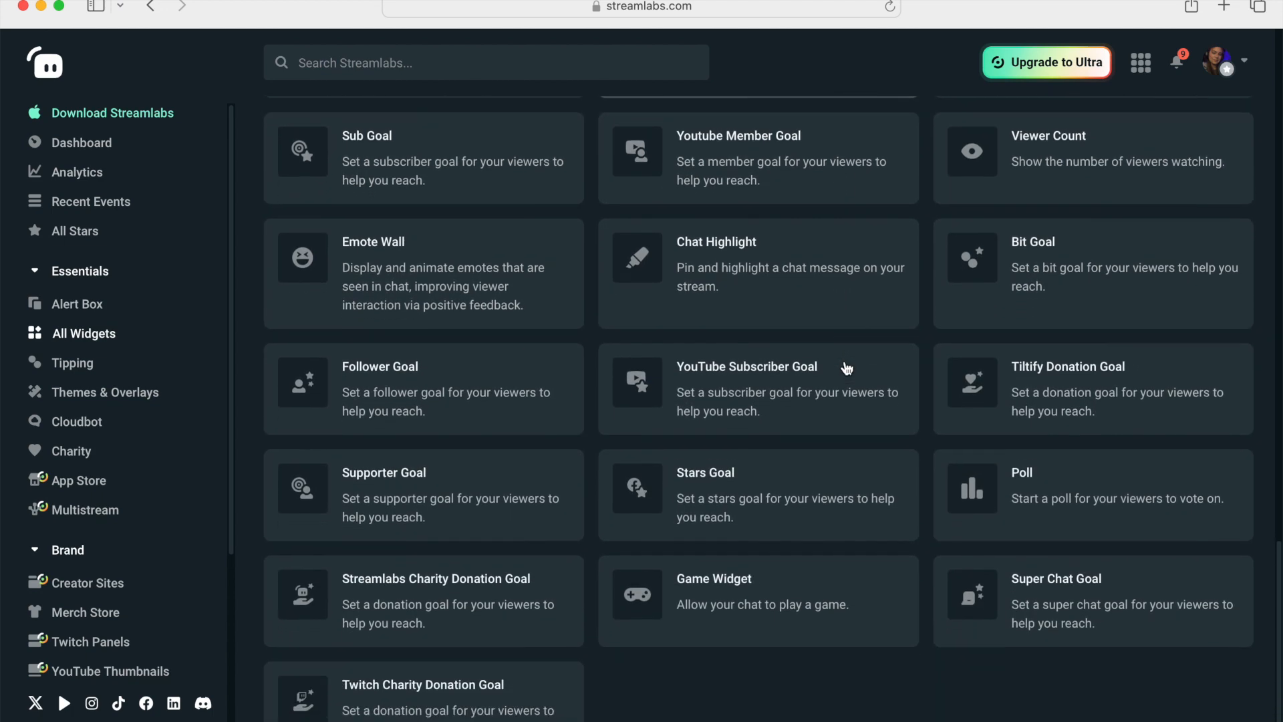
scroll(847, 367, up, 3)
scroll(846, 367, up, 10)
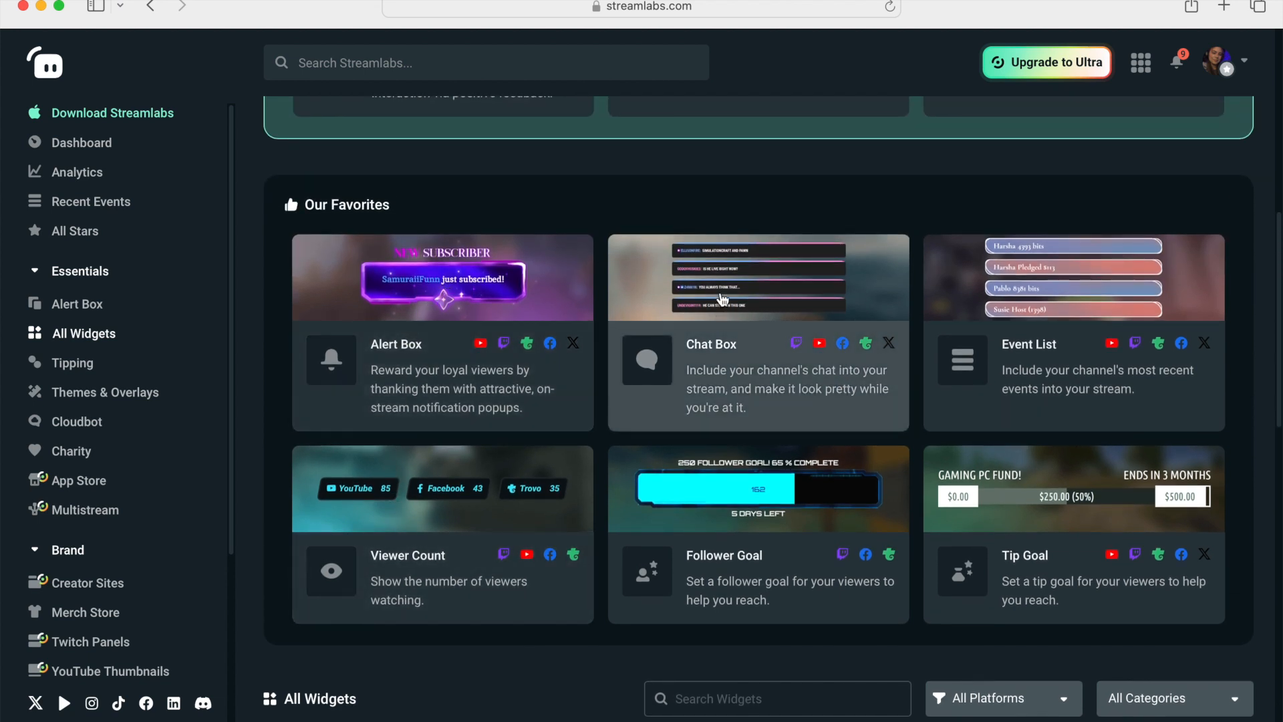
- Open the Chat Box widget settings and set its theme to Boxed
click(724, 300)
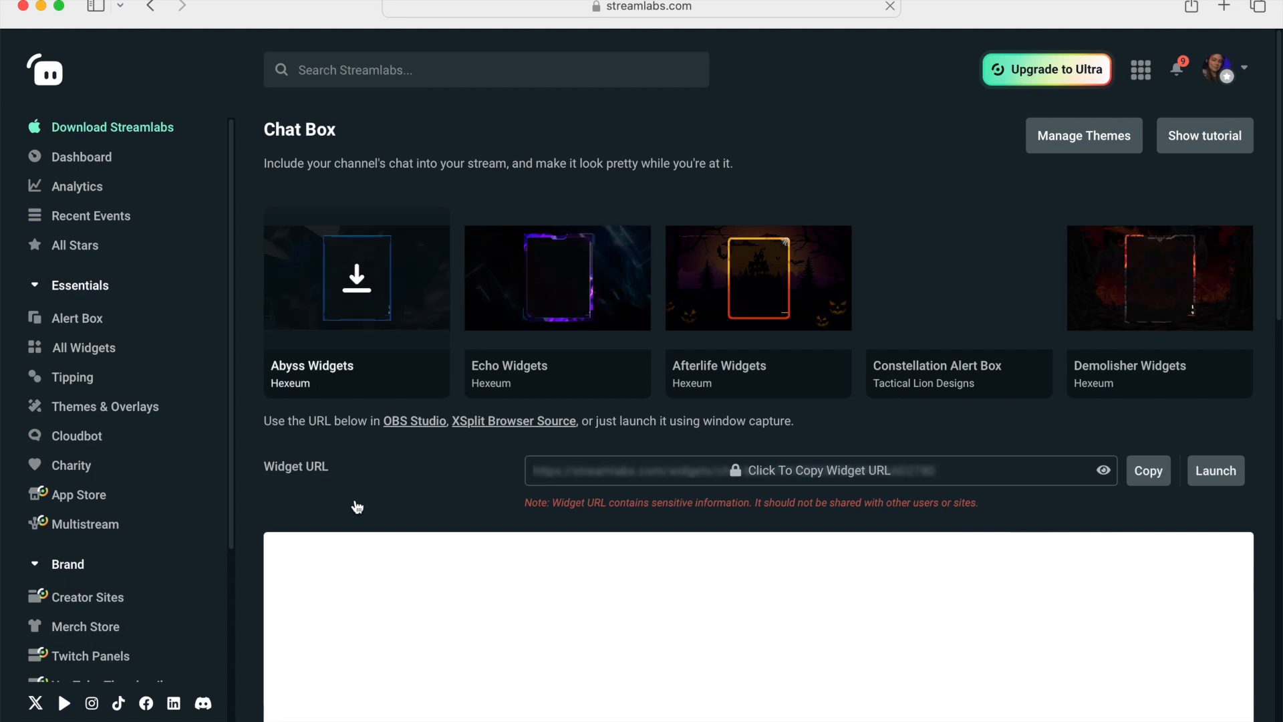
scroll(355, 514, down, 3)
scroll(355, 515, down, 3)
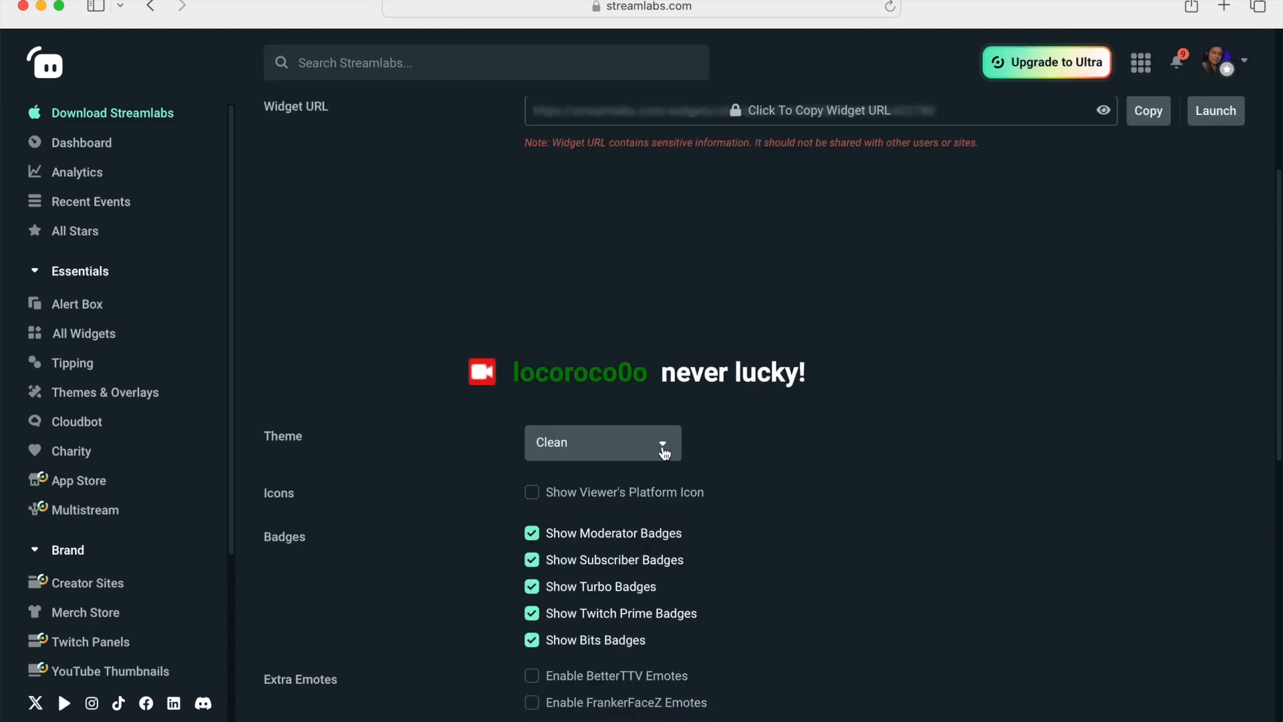
click(665, 453)
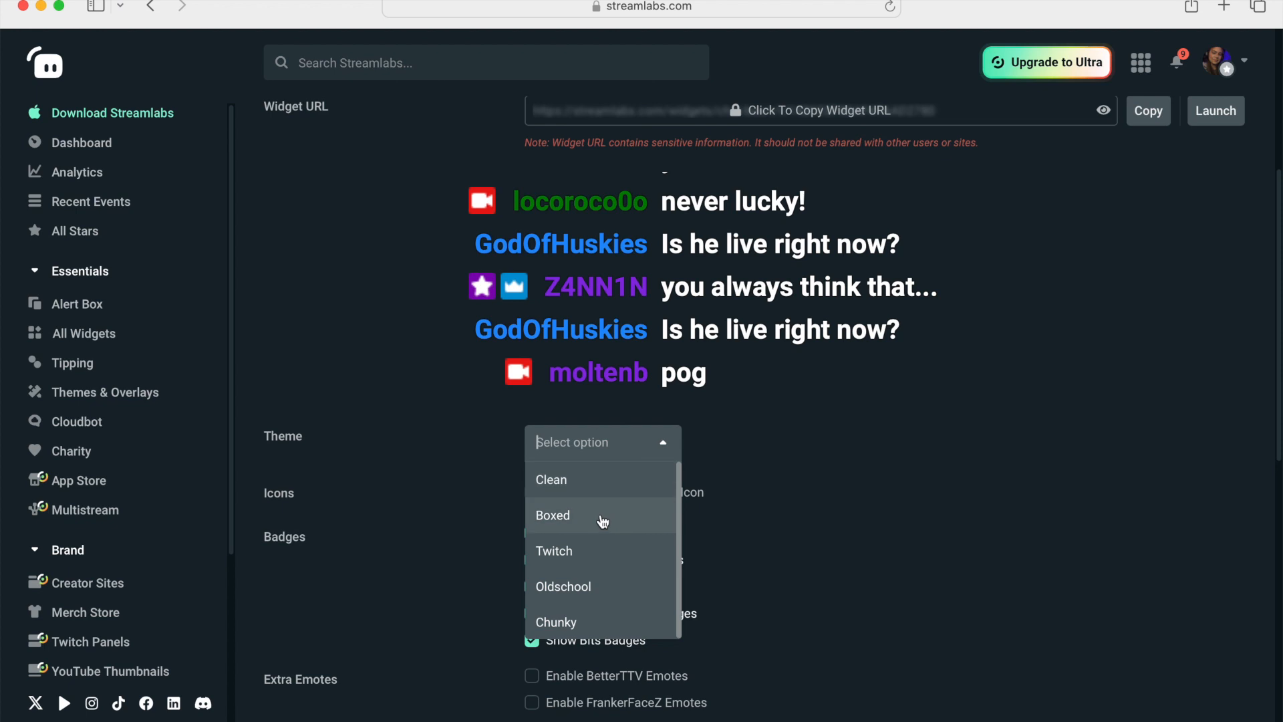
click(603, 523)
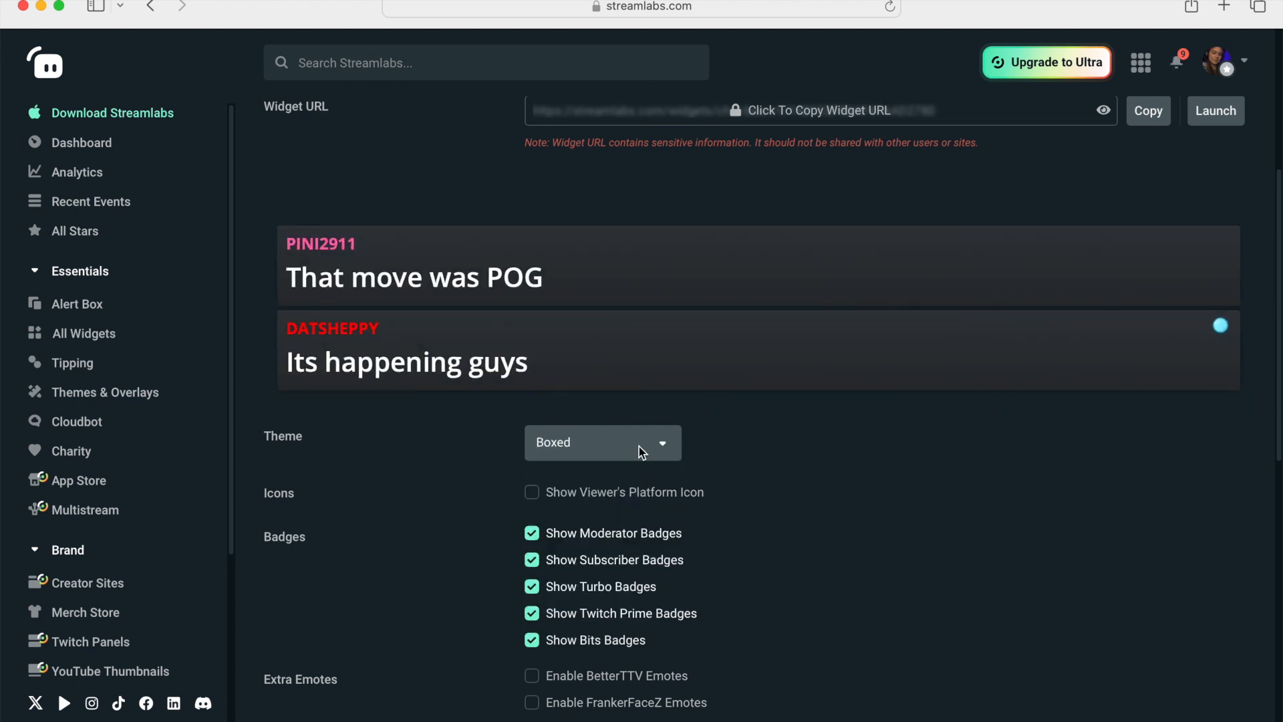
- Try out the Twitch, Oldschool and Chunky themes on the Chat Box preview
click(641, 452)
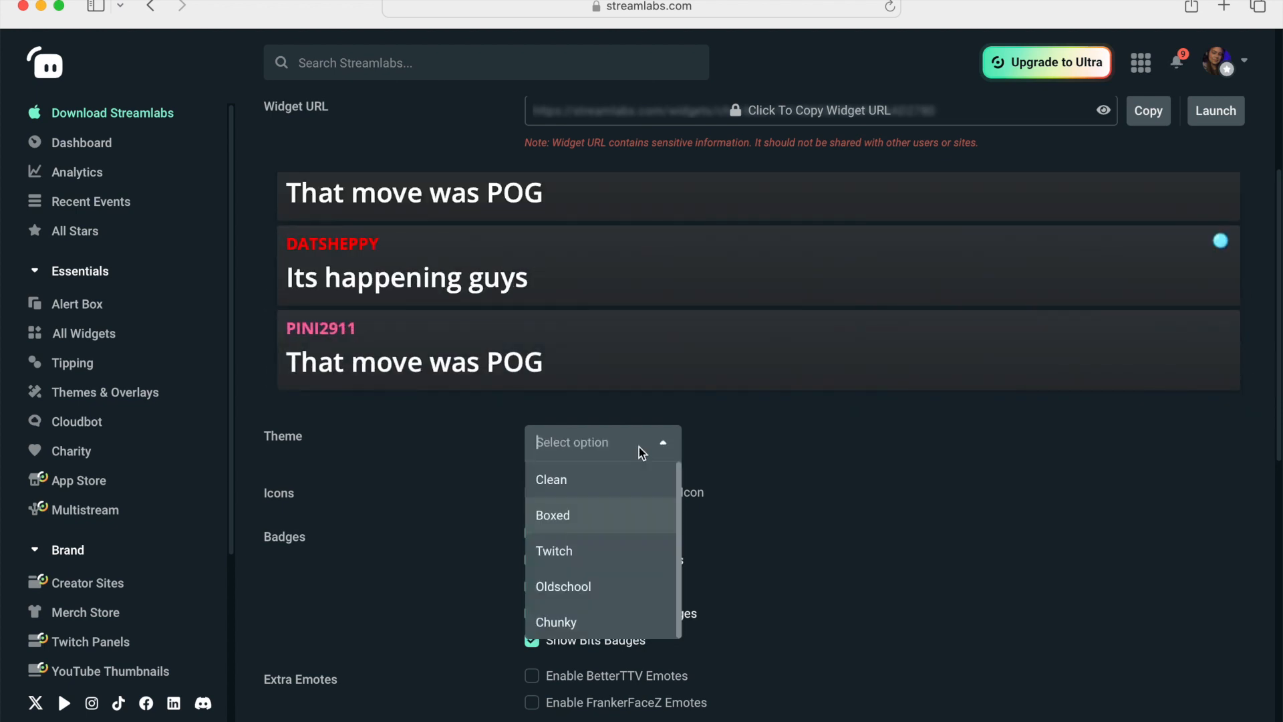
click(578, 548)
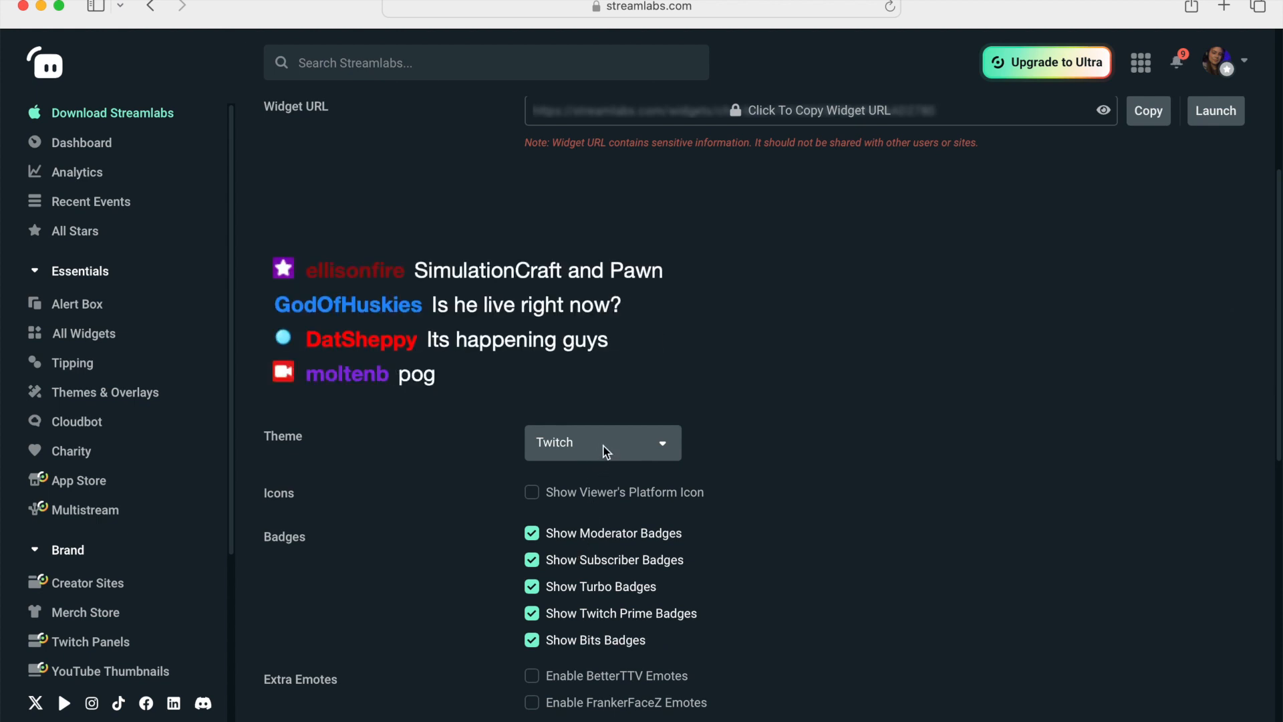
click(605, 452)
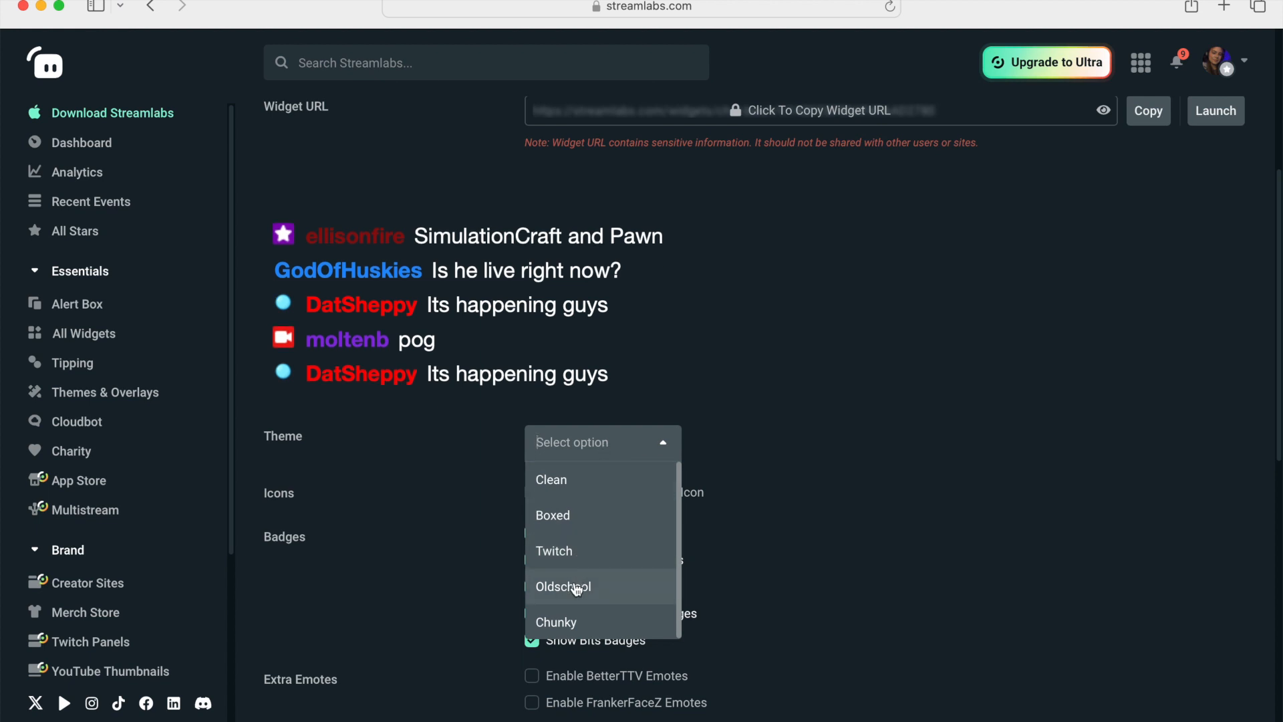
click(577, 589)
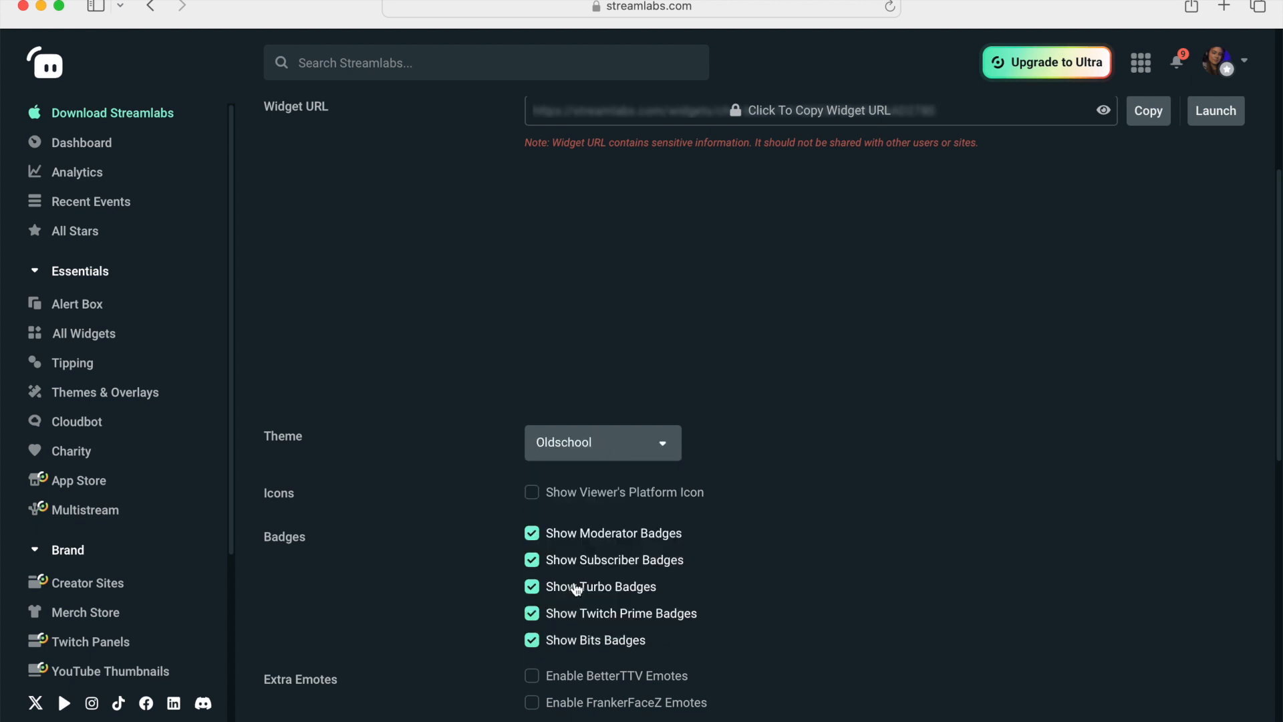
click(623, 446)
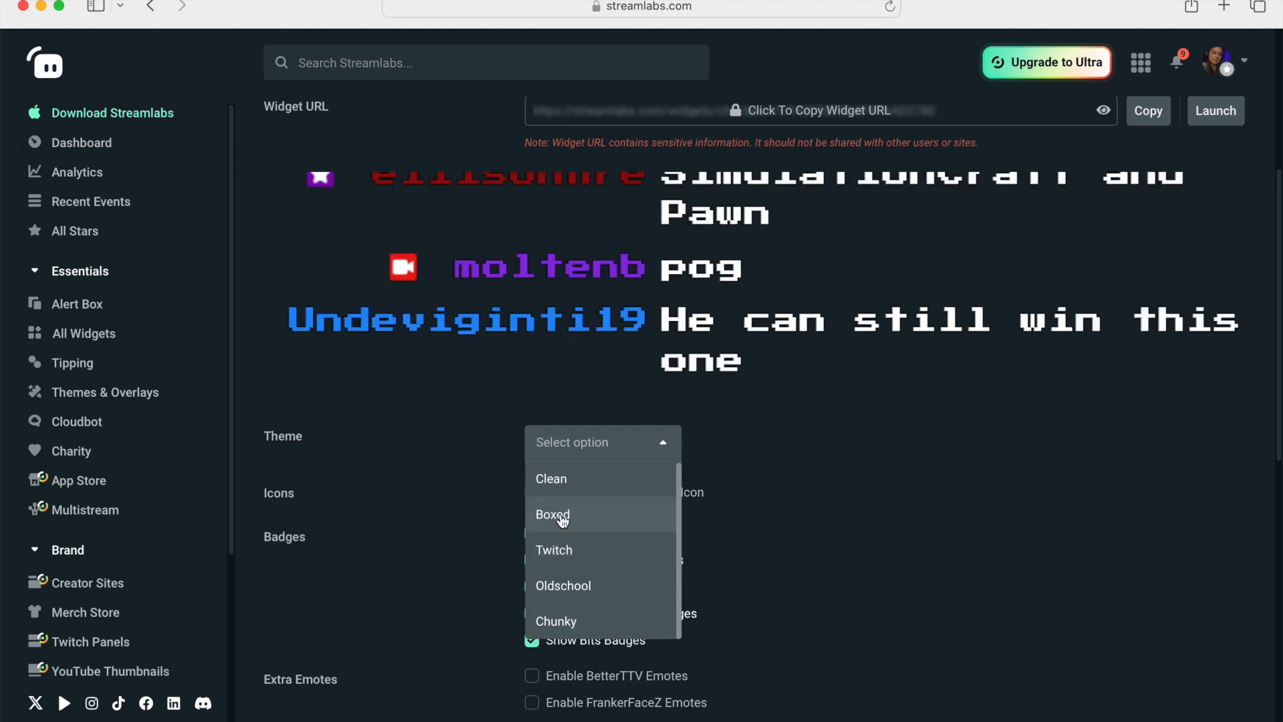
click(557, 554)
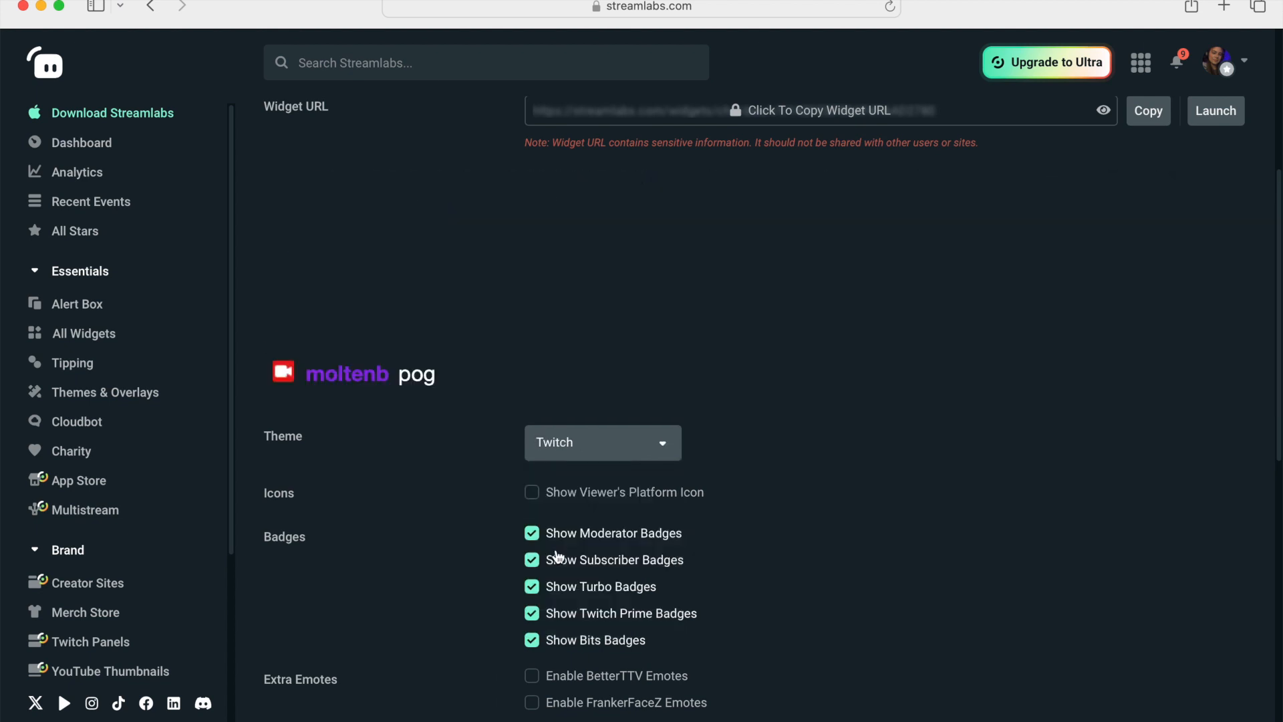
click(604, 443)
scroll(575, 524, down, 3)
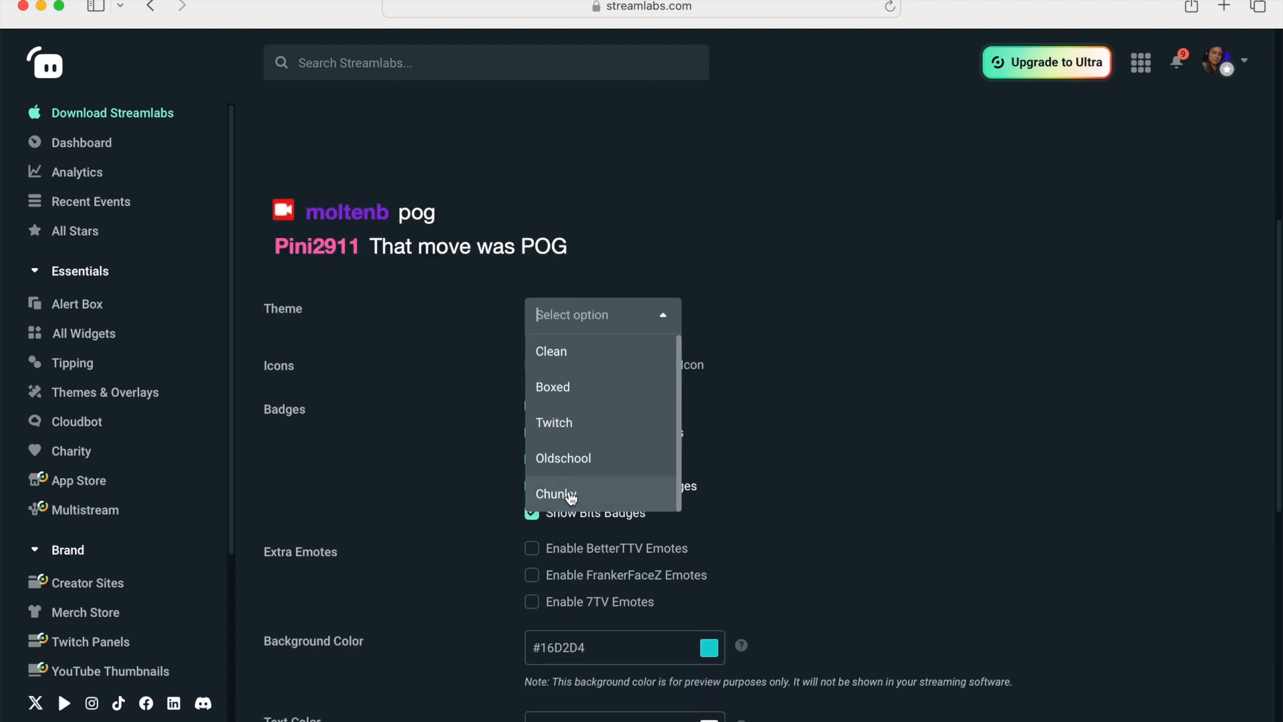
click(544, 493)
scroll(428, 421, up, 2)
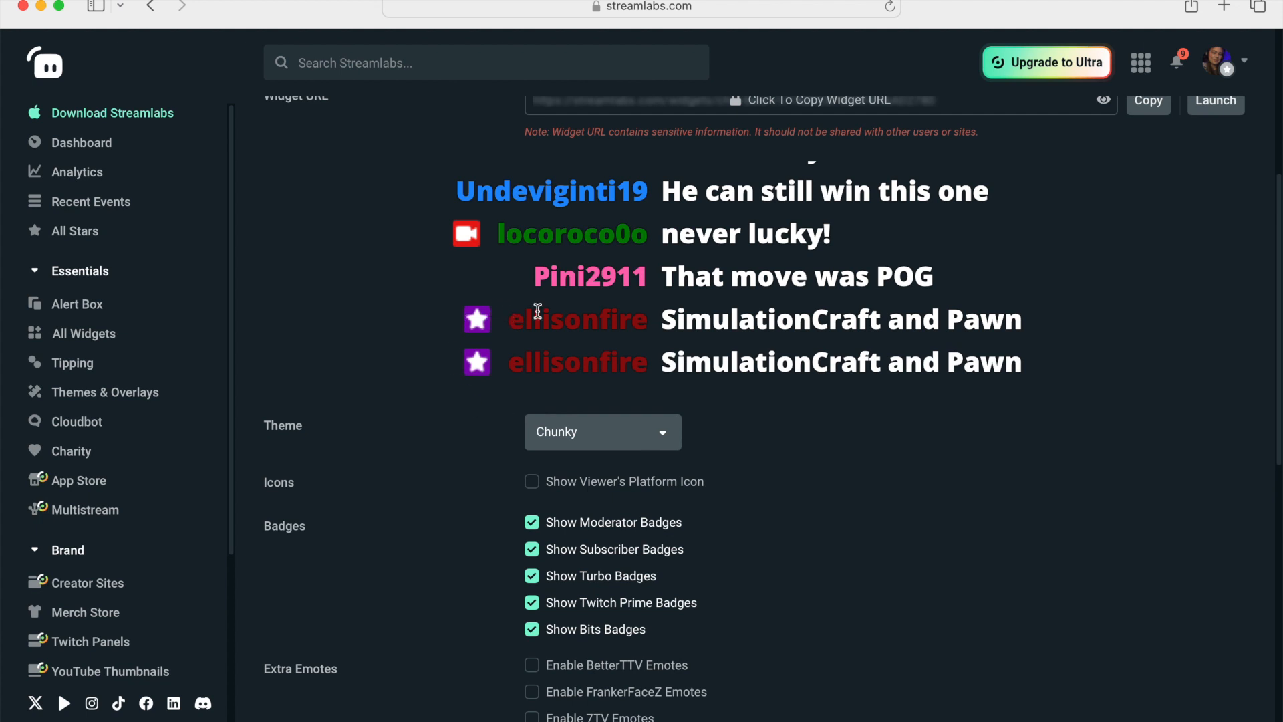
- Review the remaining Chat Box settings, set the theme to Clean and copy the widget URL
scroll(528, 588, down, 5)
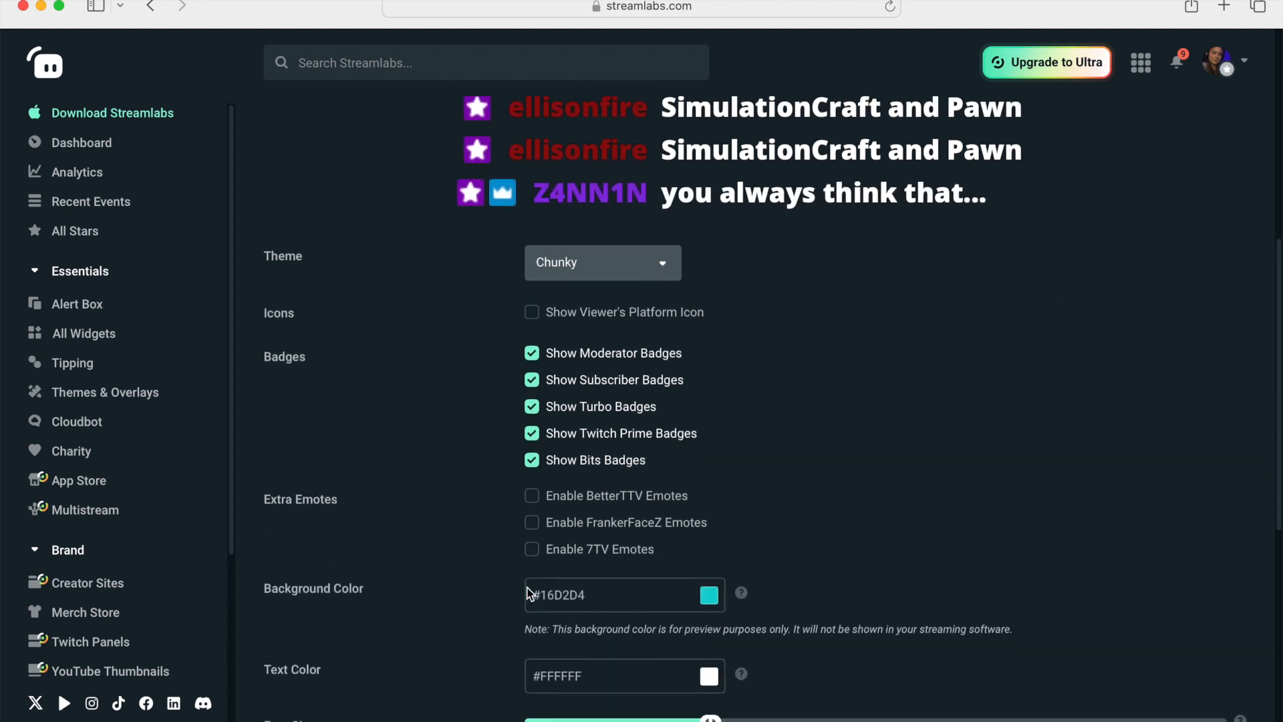
scroll(528, 593, down, 3)
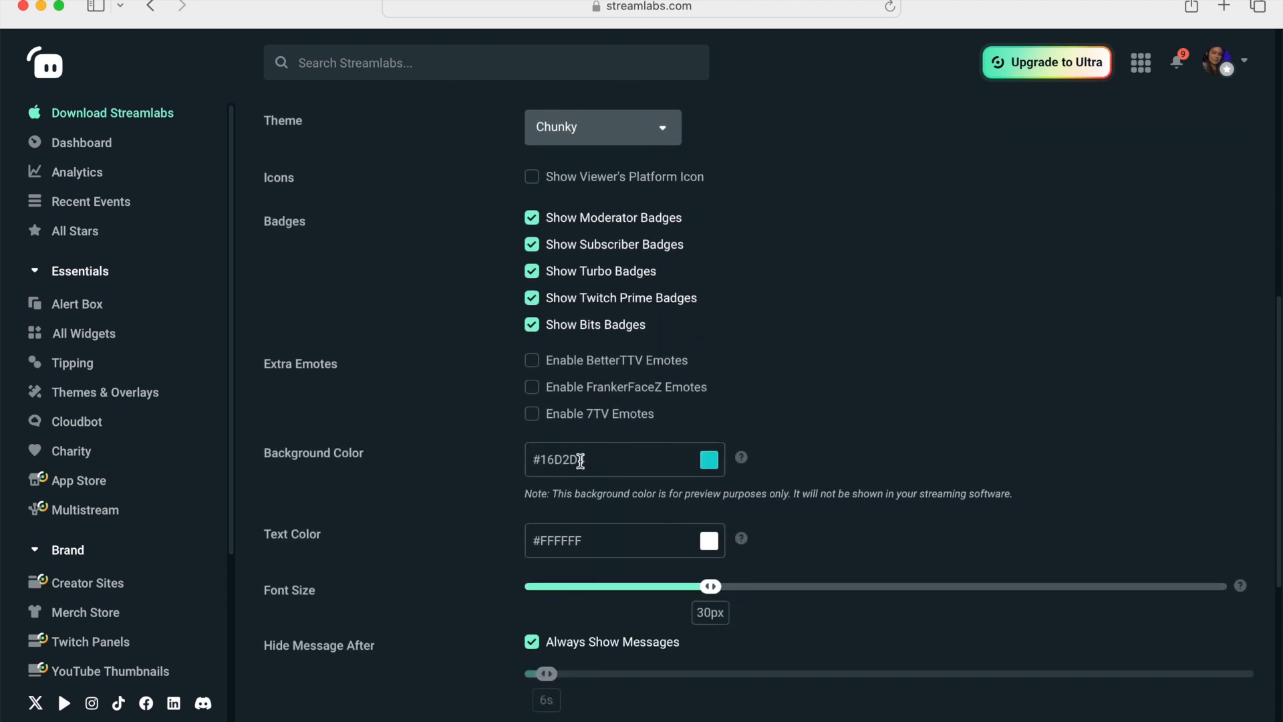
scroll(672, 606, down, 3)
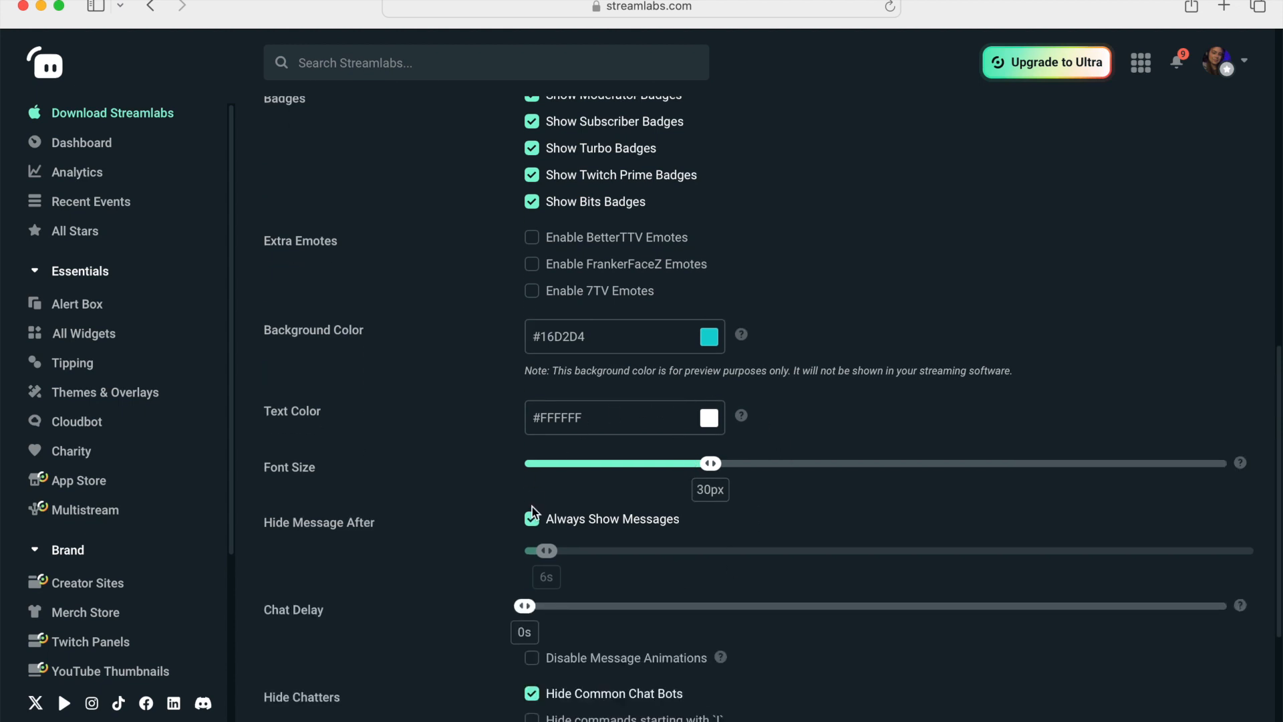
scroll(553, 542, down, 7)
scroll(553, 543, up, 15)
scroll(900, 466, down, 5)
click(632, 592)
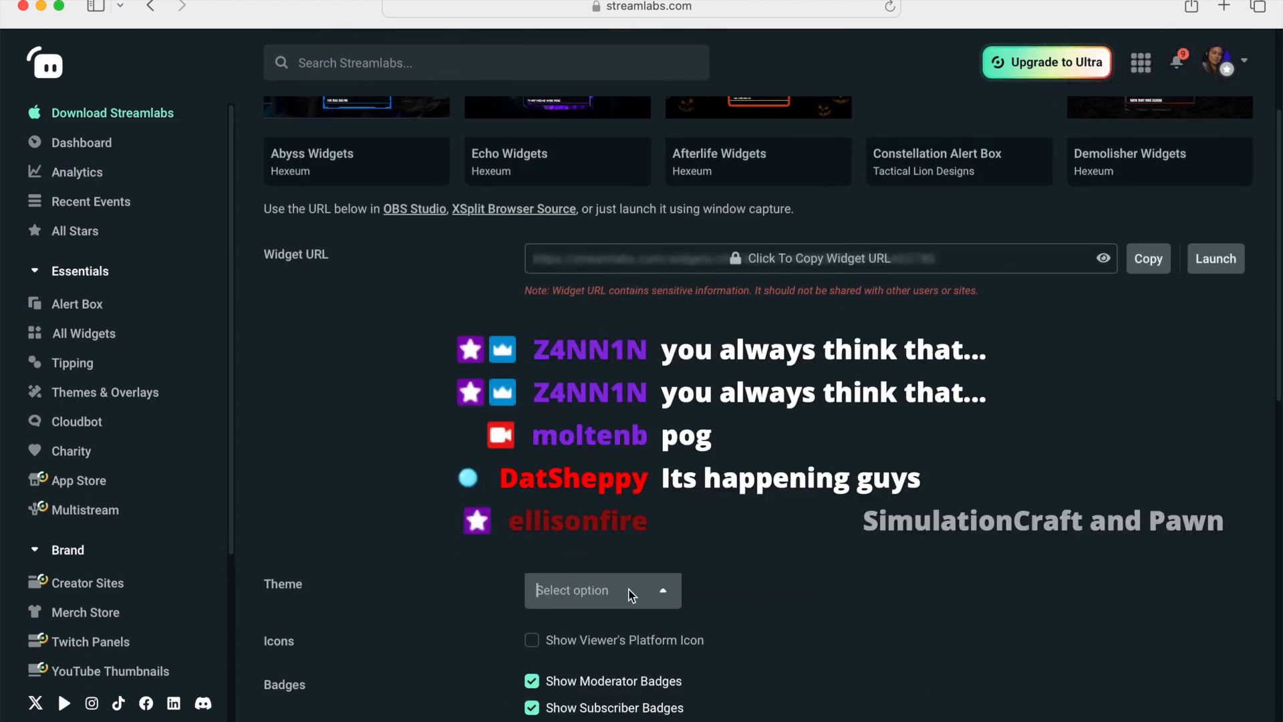
click(591, 418)
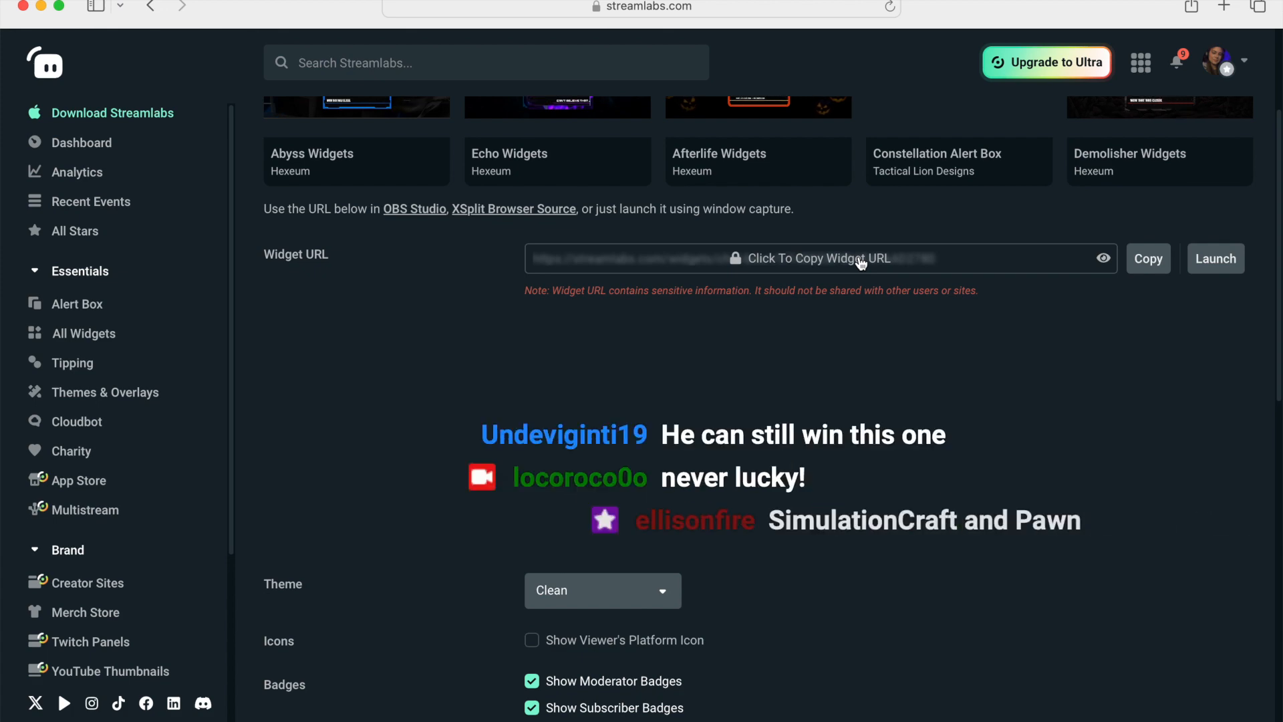
click(861, 262)
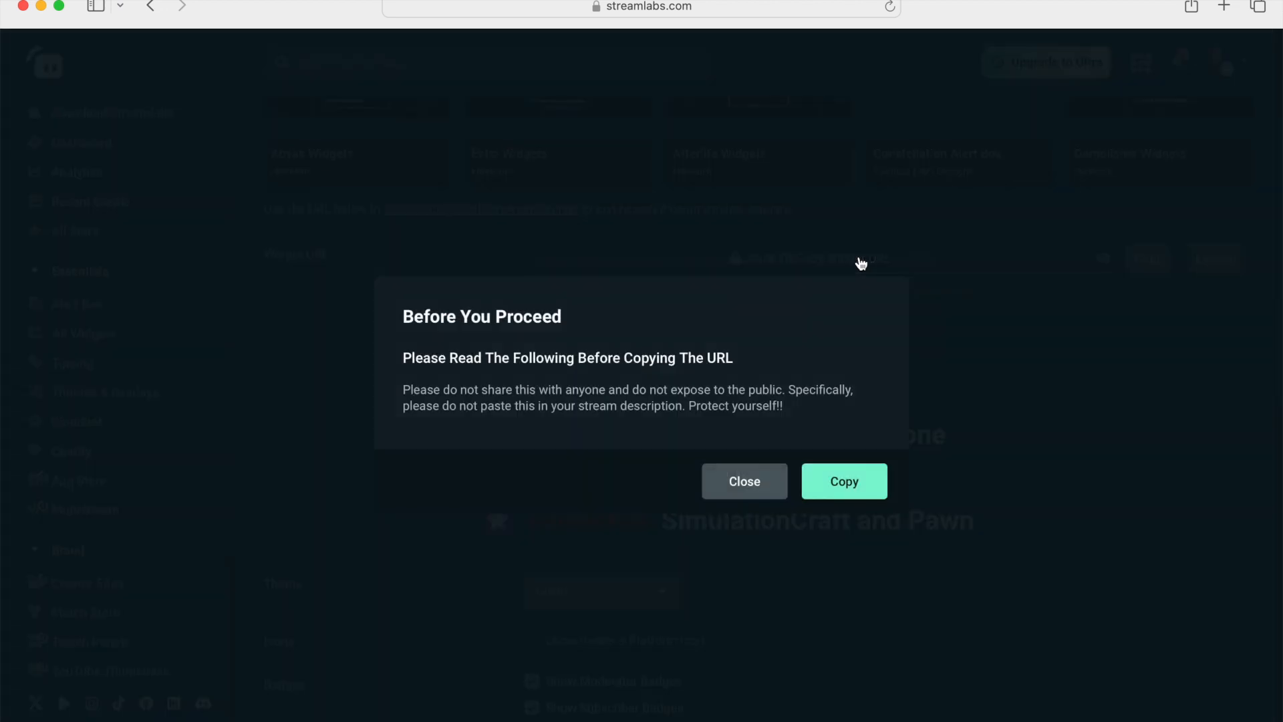
click(842, 475)
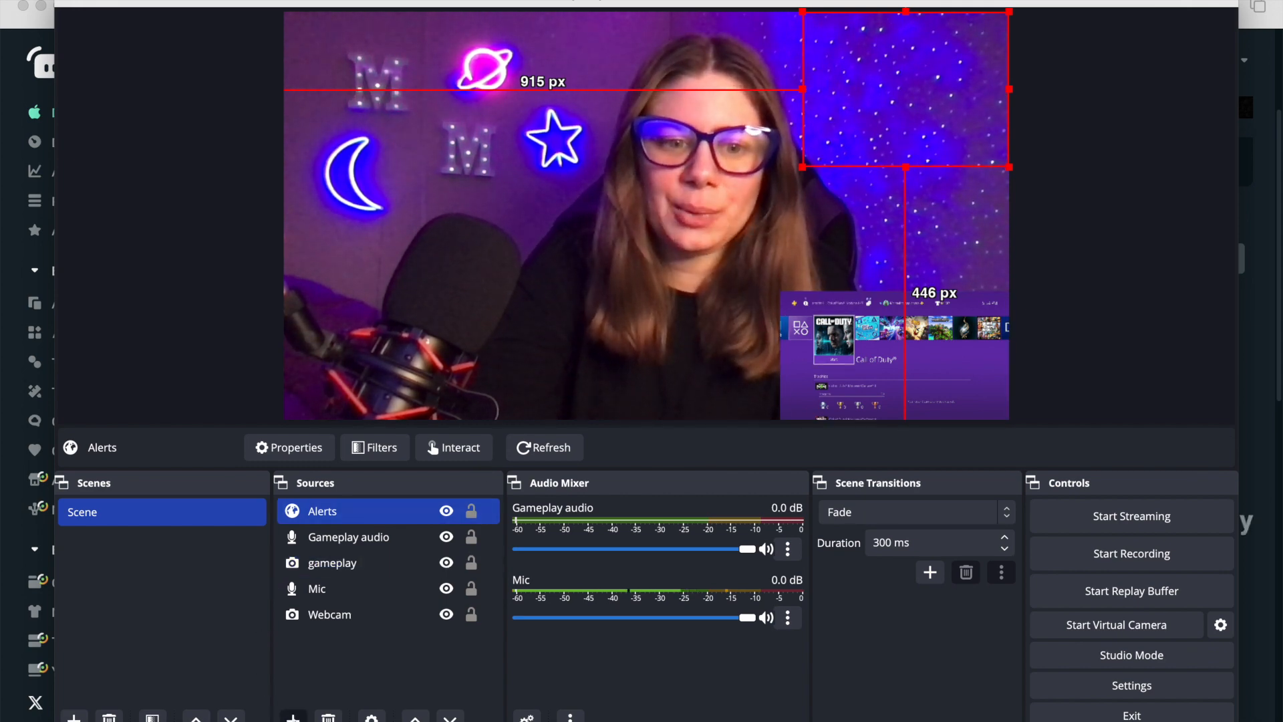
- Switch to OBS and add a new browser source named "Chat box (twitch)" to the scene
click(293, 717)
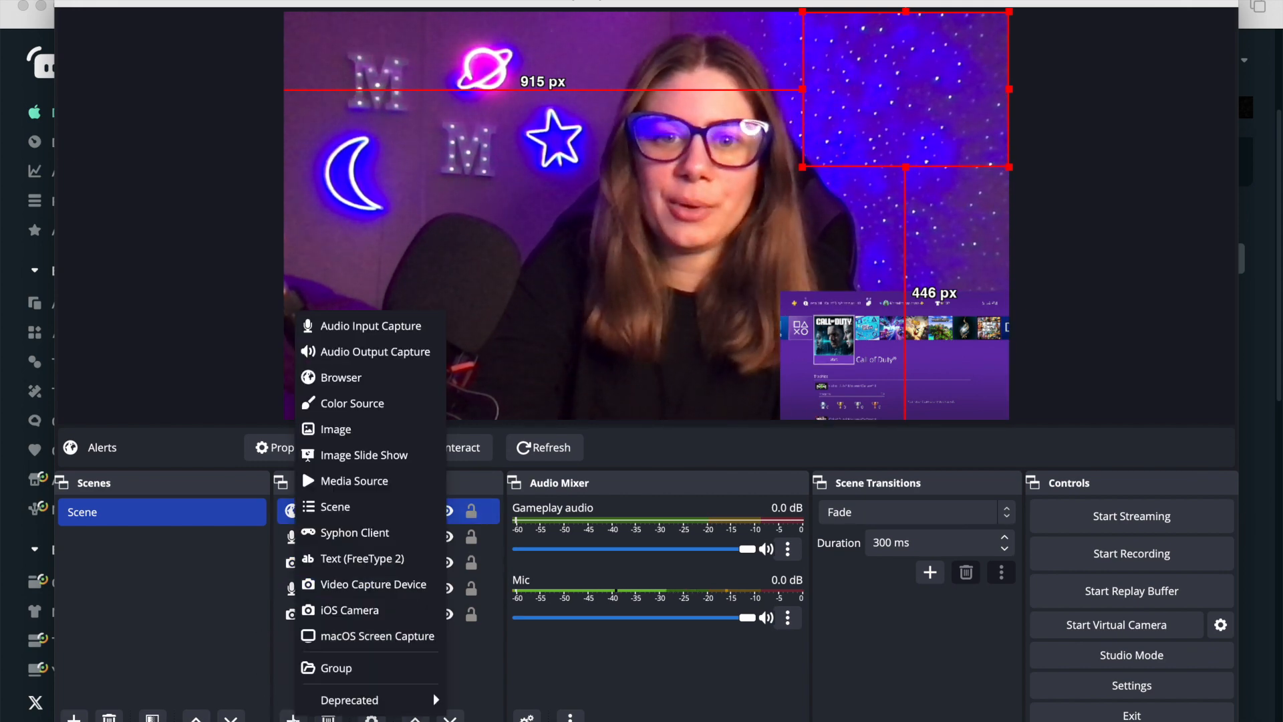
click(341, 378)
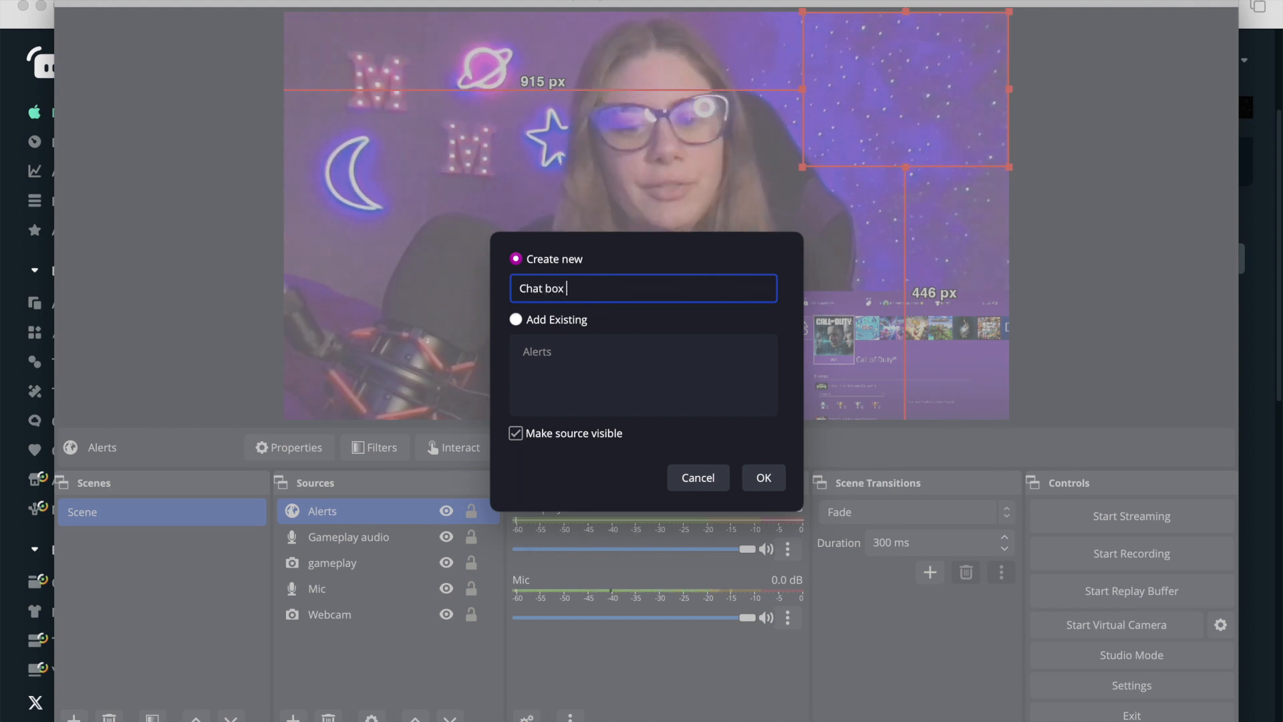
text(Chat box (t)
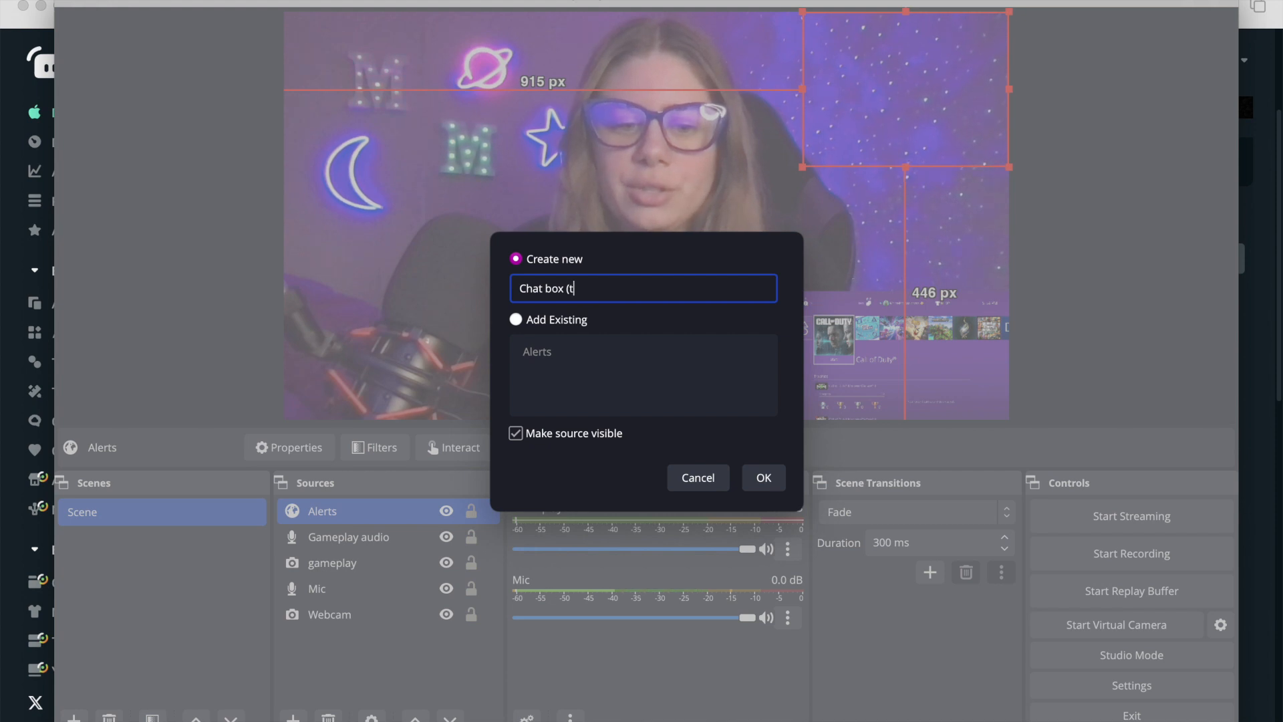
text(witch)
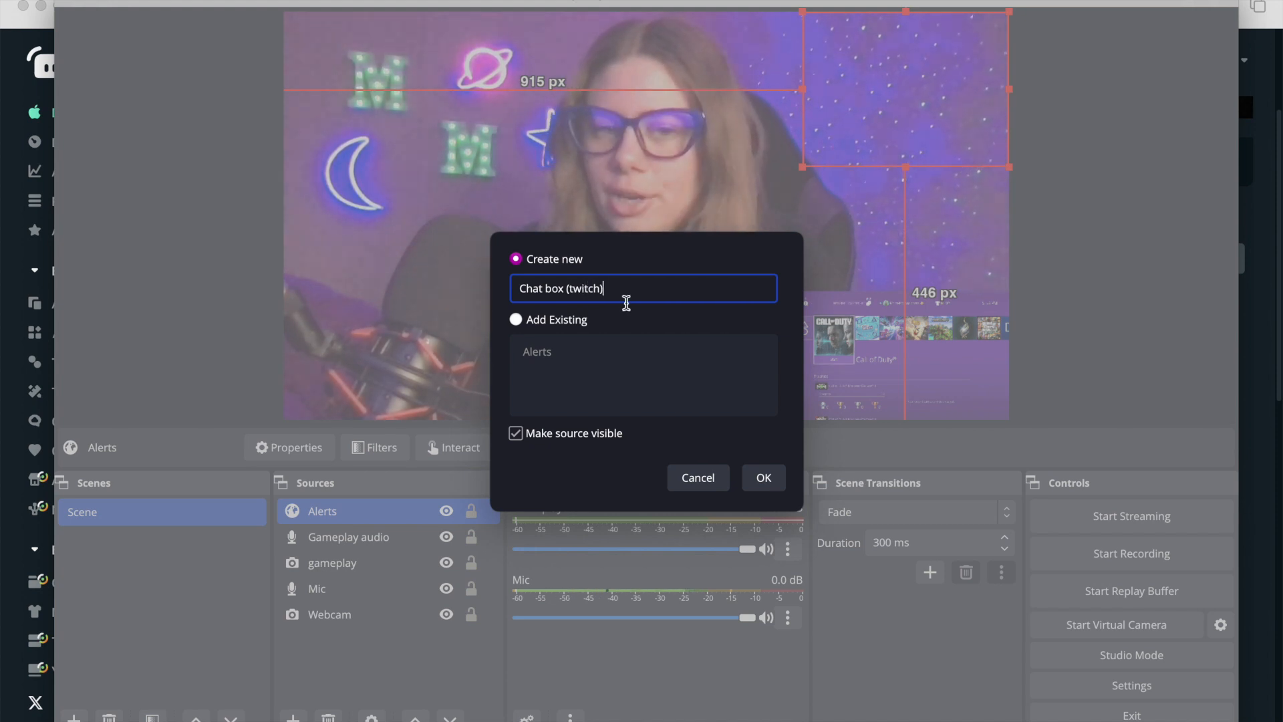
click(764, 479)
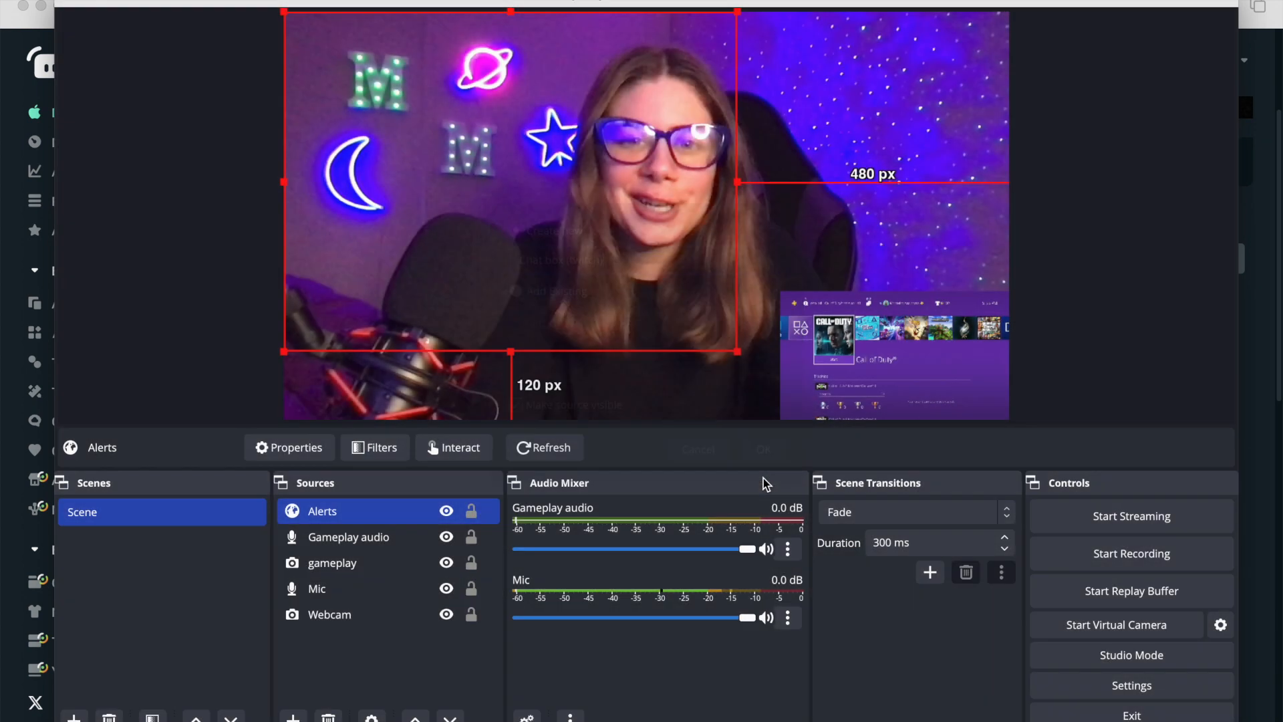
- Paste the copied widget URL into the chat box source's properties and set its width to 720 and height to 1280
click(607, 402)
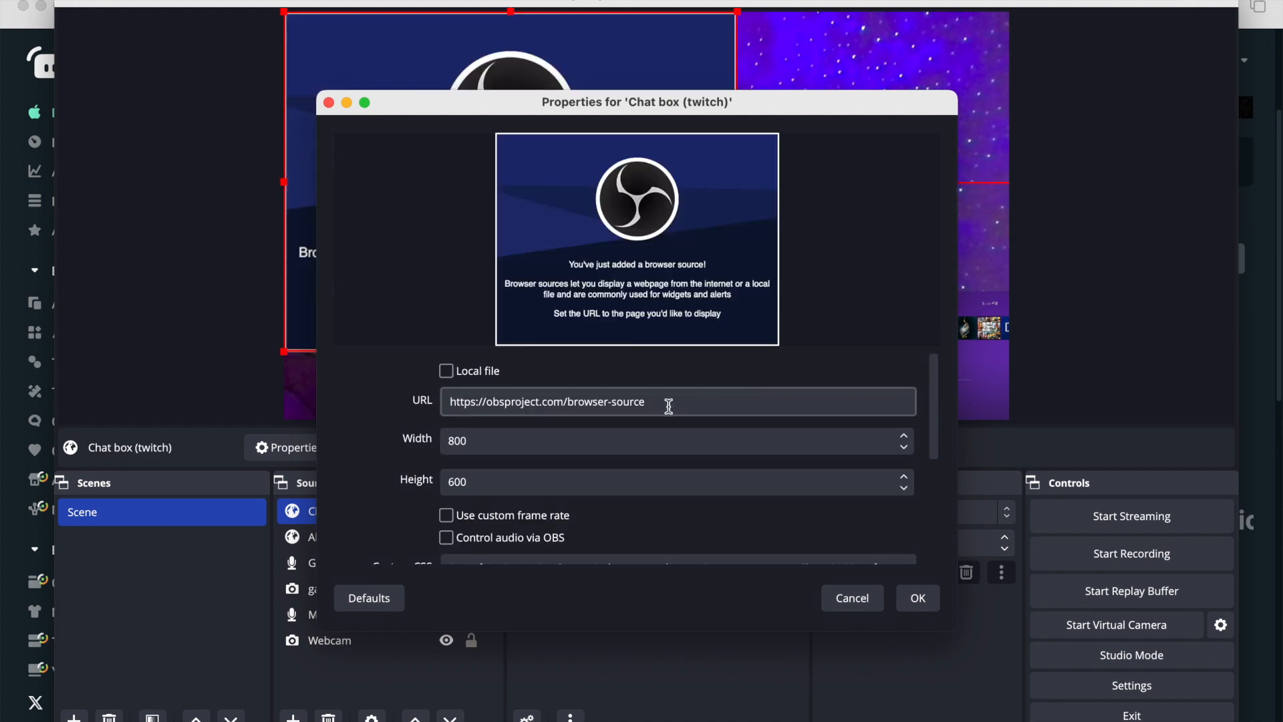
scroll(413, 466, down, 2)
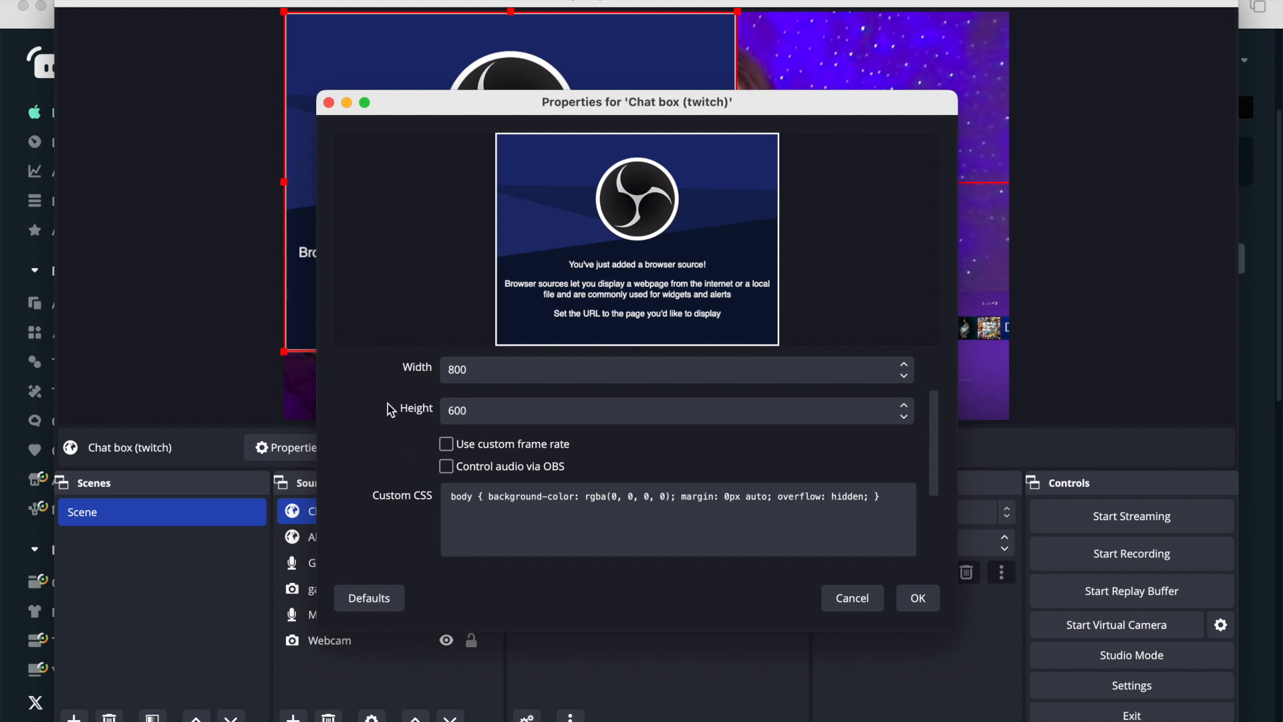
click(485, 371)
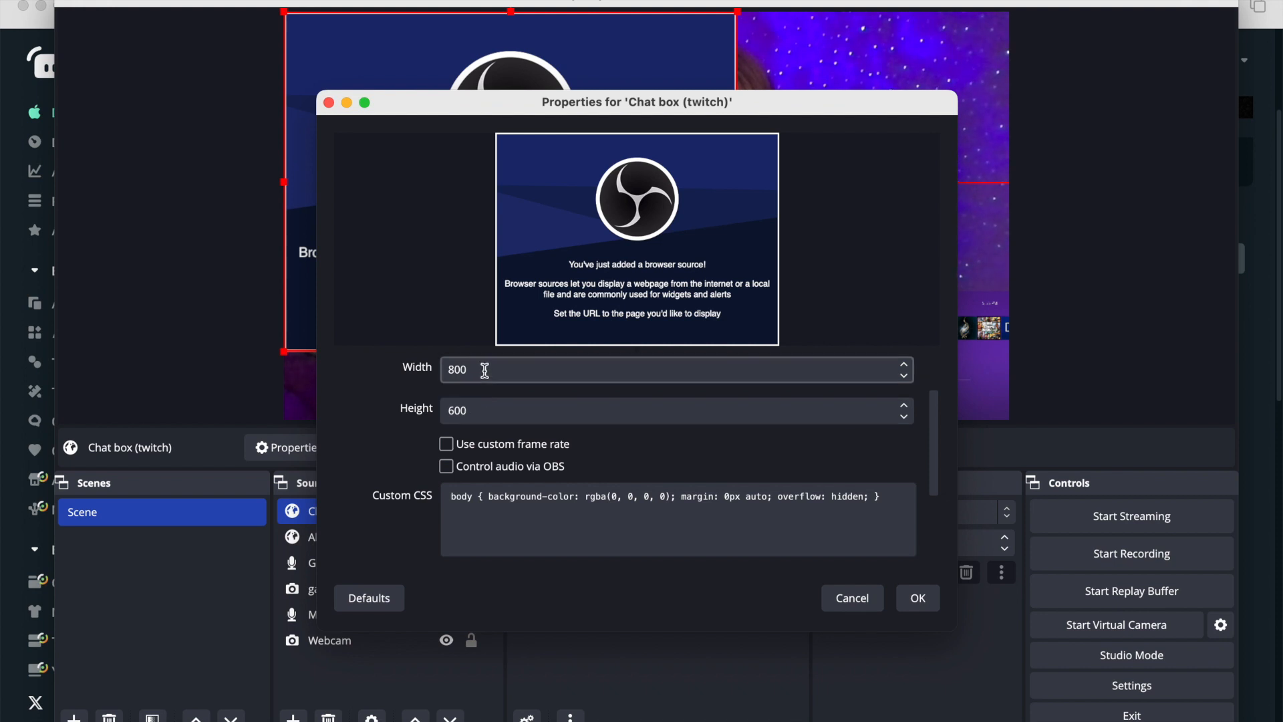
double_click(485, 371)
text(720)
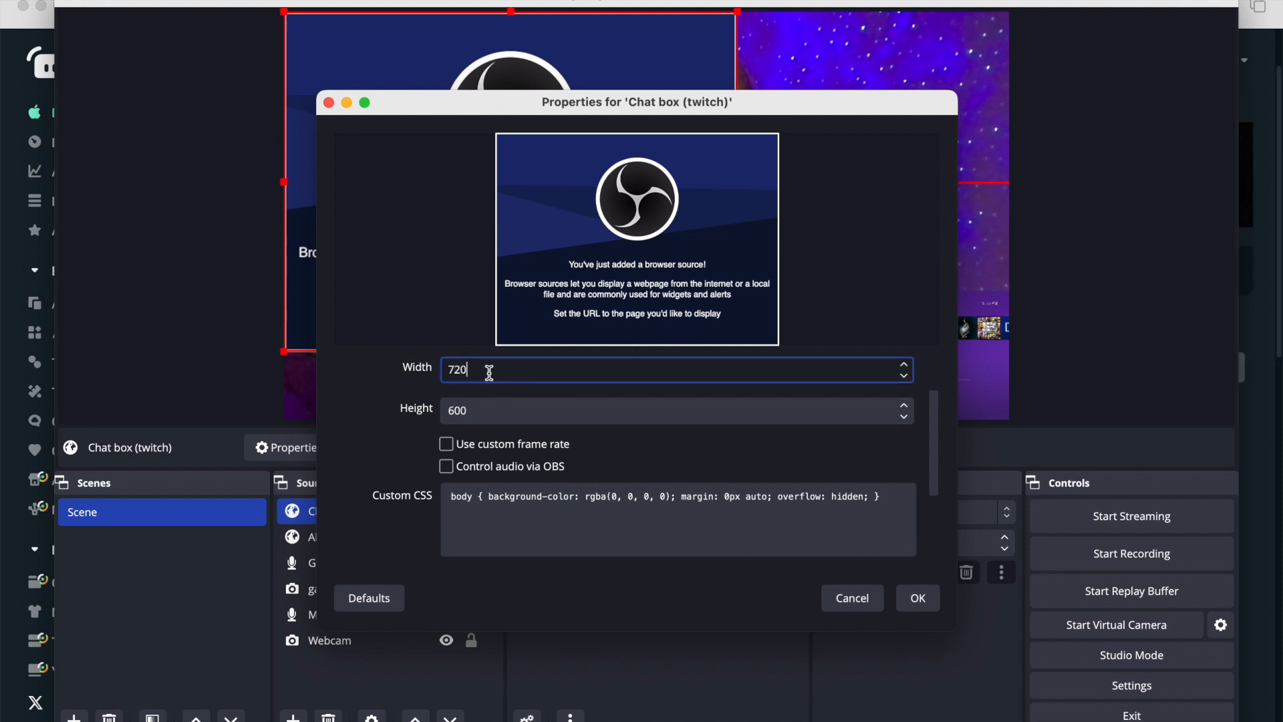
double_click(488, 412)
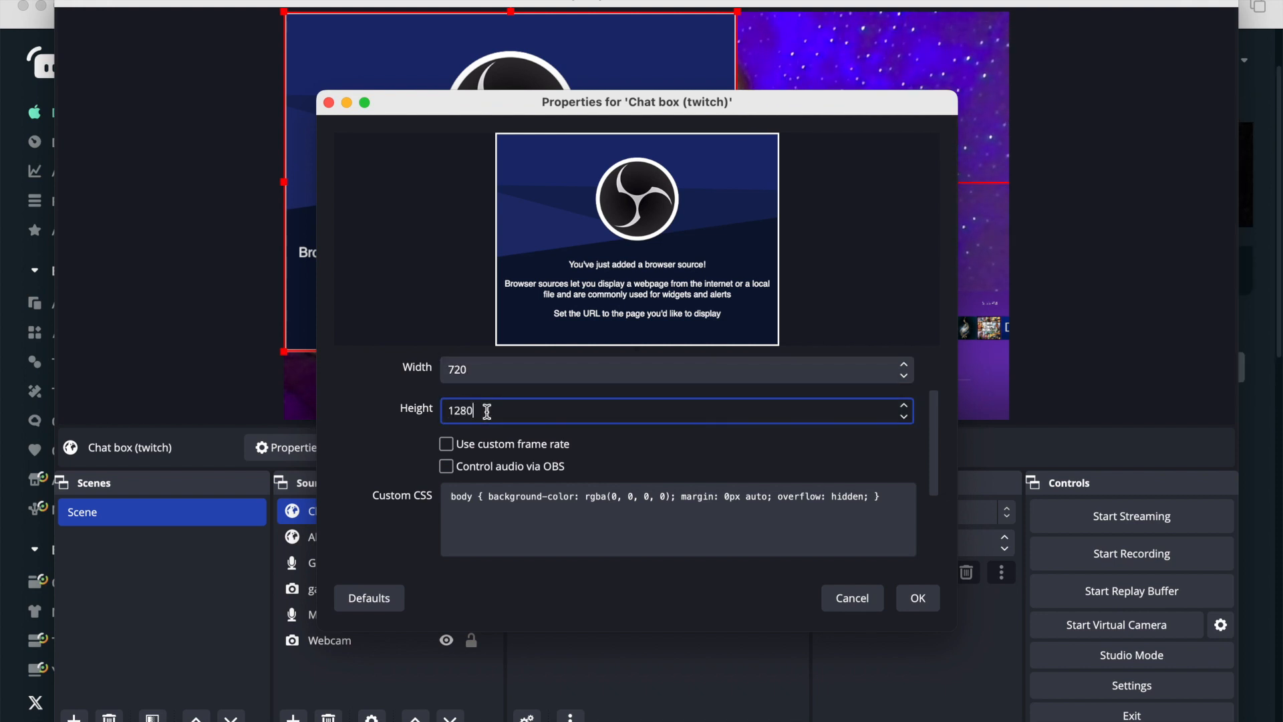
click(920, 599)
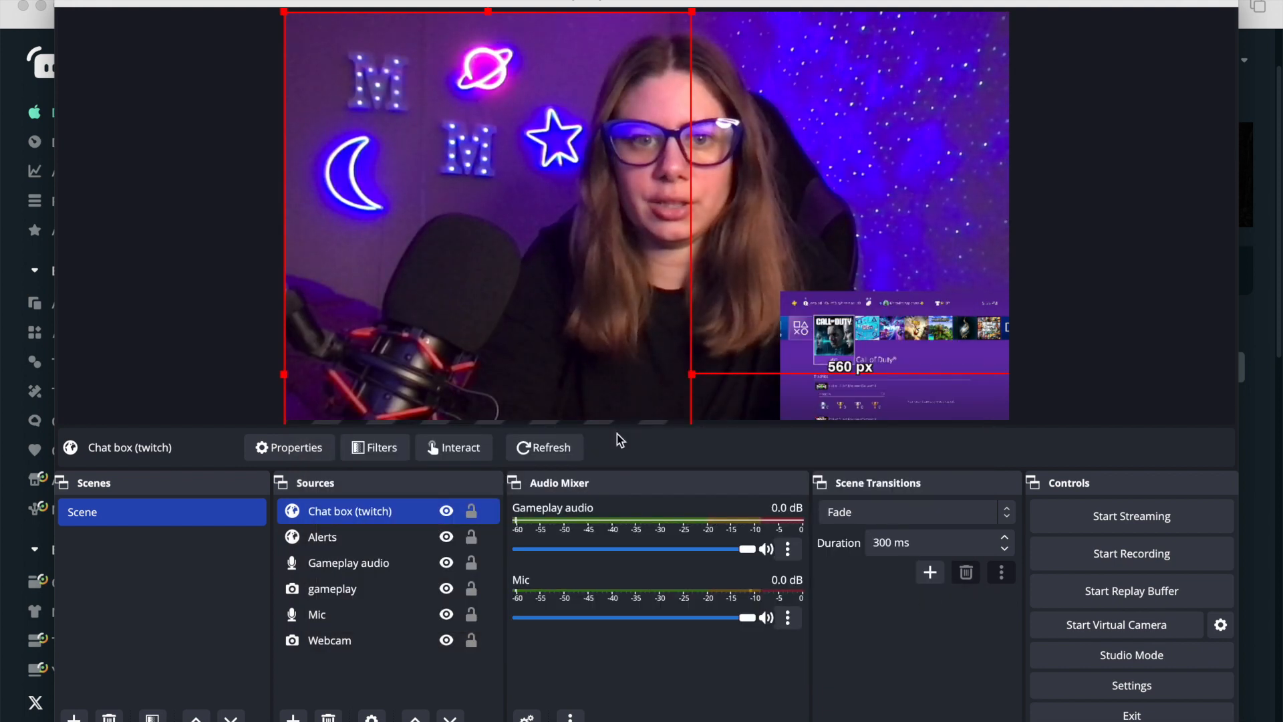
- Shrink the chat box source into the canvas's upper-left corner, leaving about 137 px below it, and deselect all sources
drag(689, 24, 466, 57)
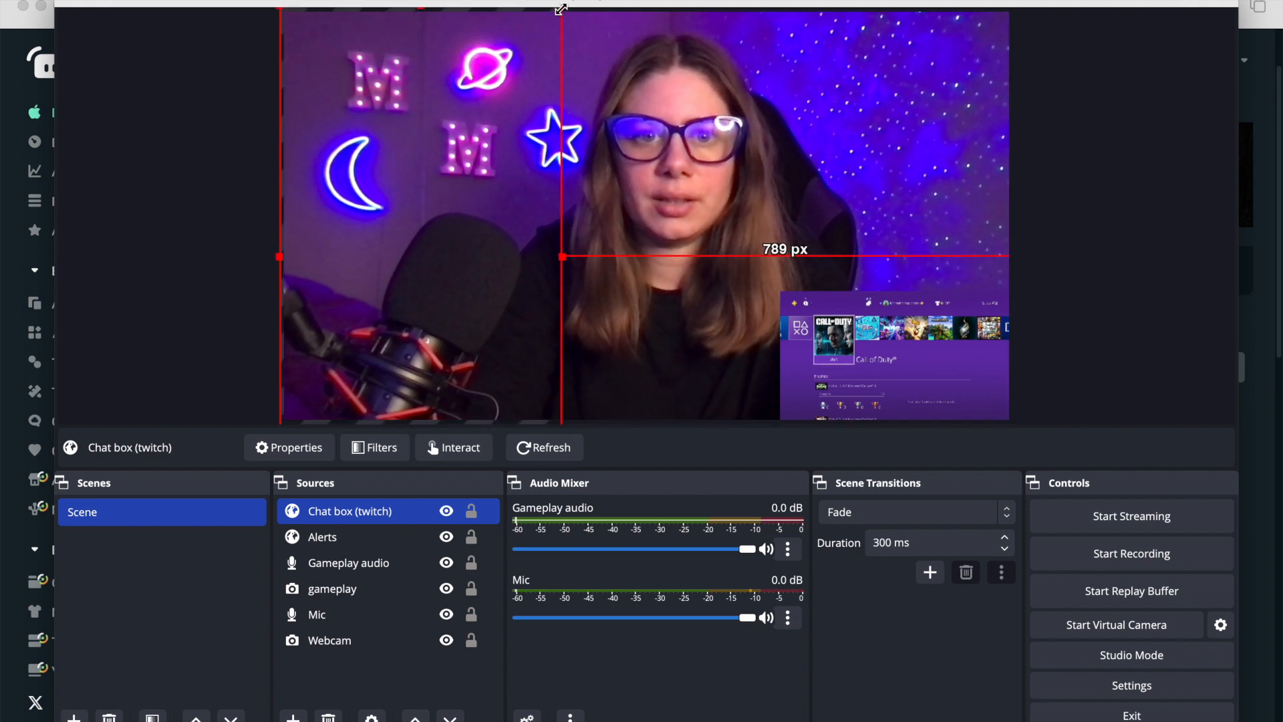
drag(560, 11, 438, 195)
drag(392, 256, 397, 81)
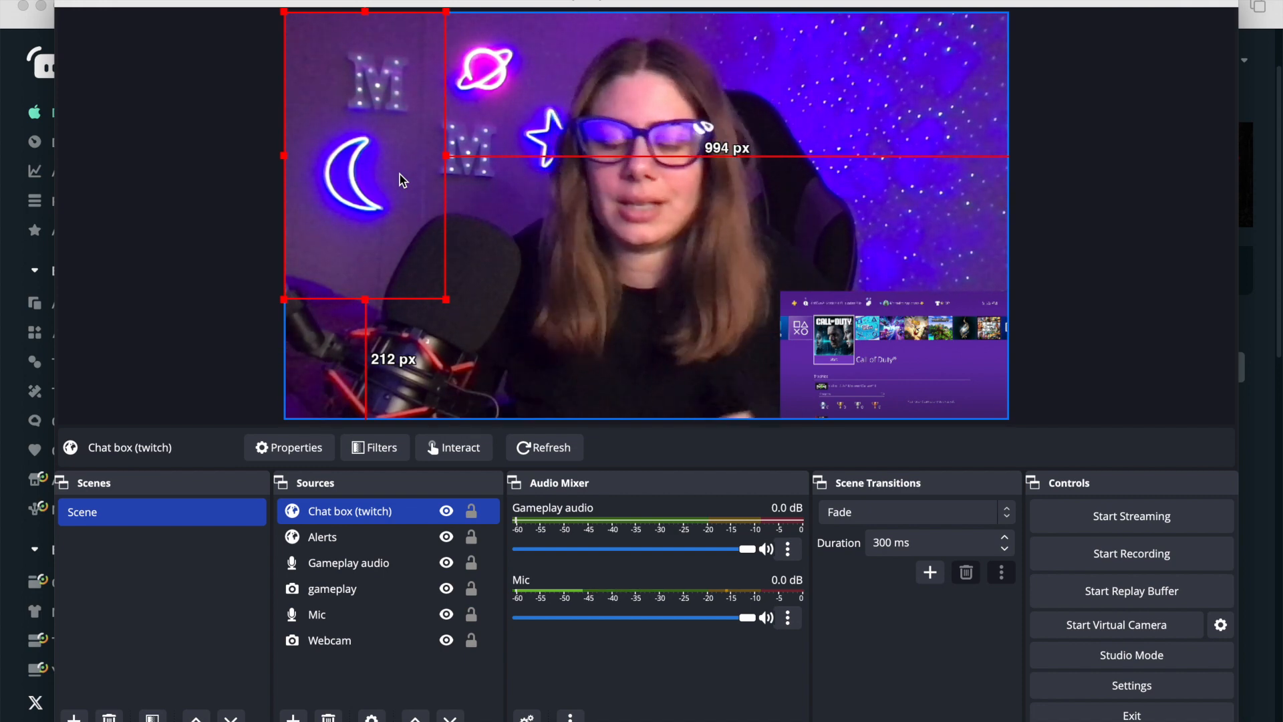
drag(465, 308, 513, 372)
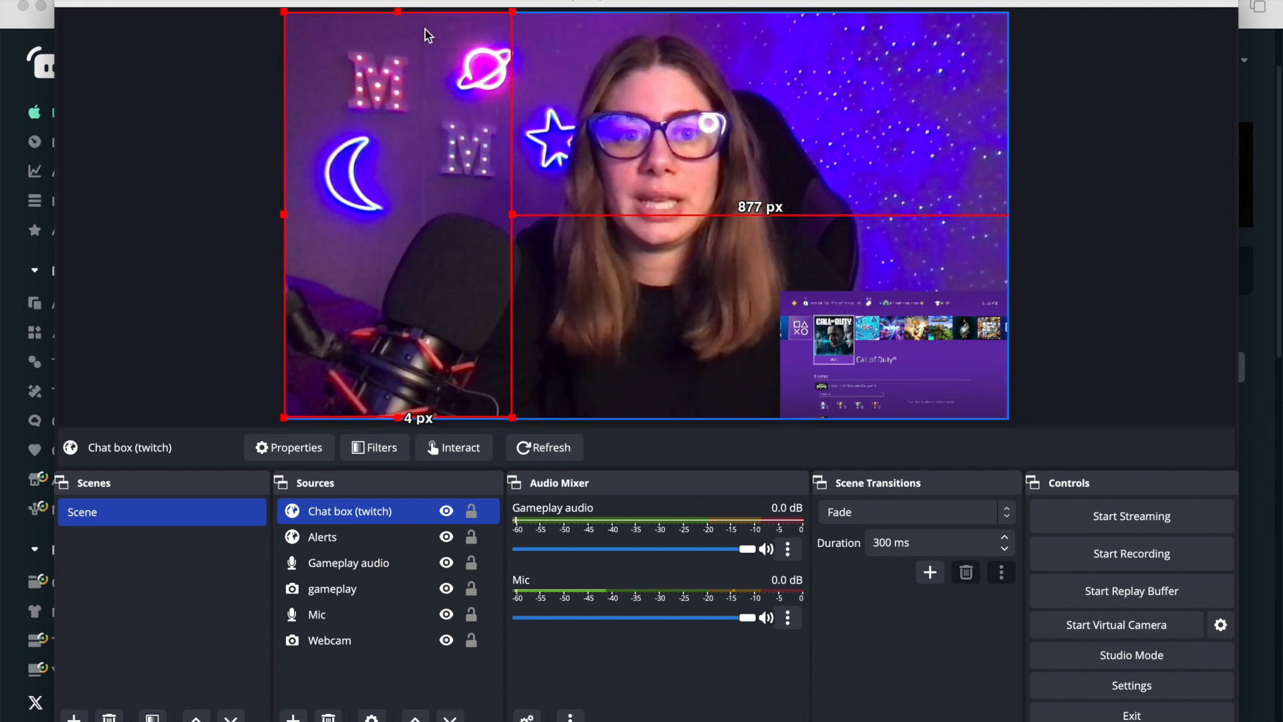
drag(513, 417, 403, 113)
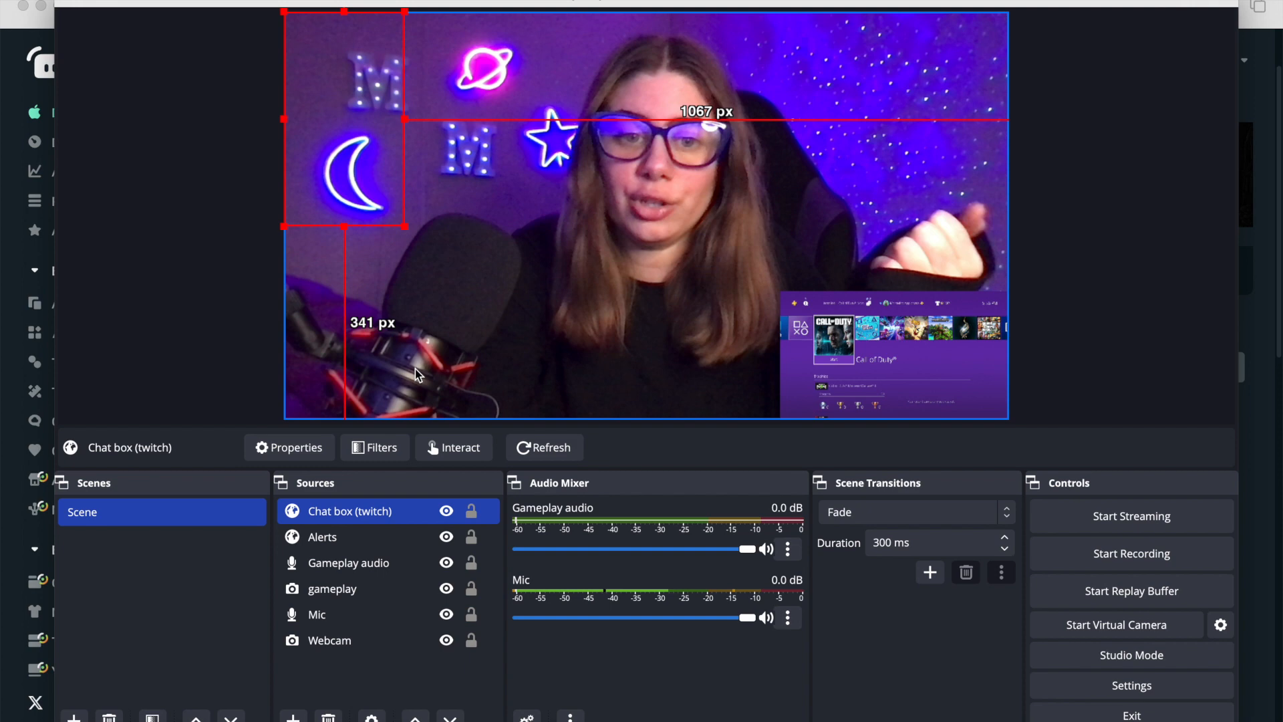
drag(404, 227, 458, 343)
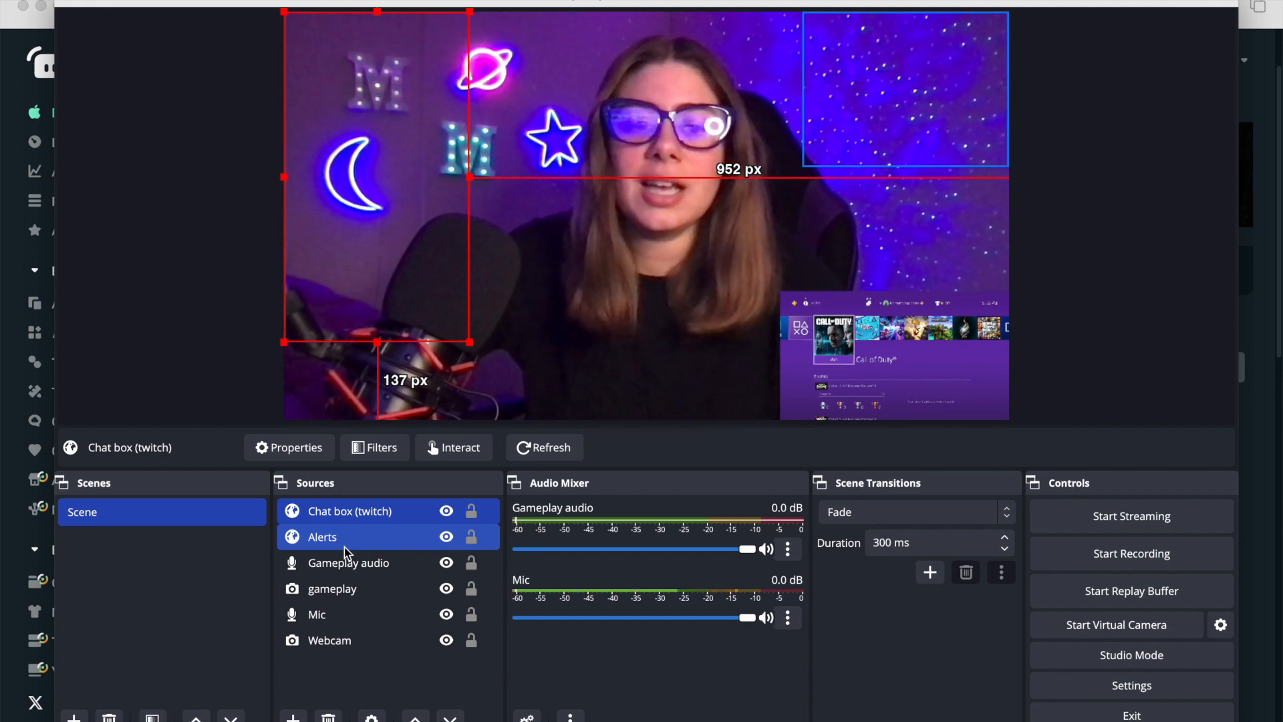
click(193, 307)
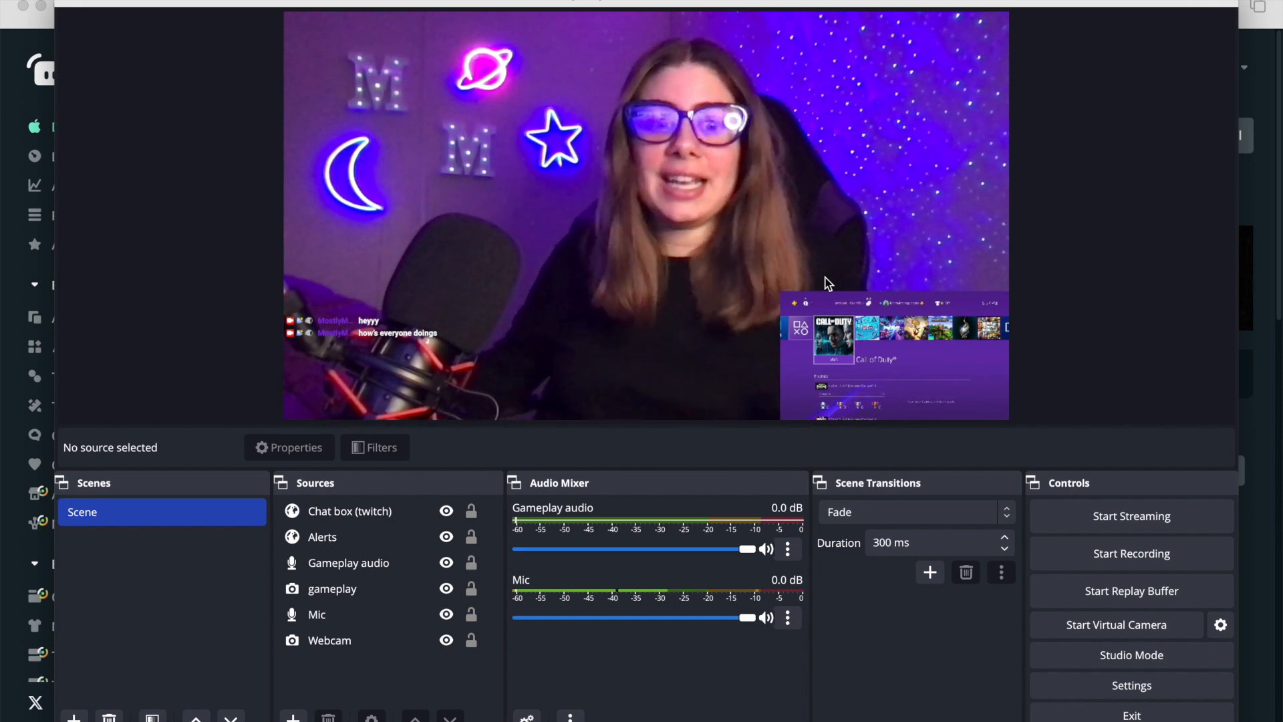
- Resize the chat box source to span the full canvas height along the left edge, about 875 px from the right edge, and deselect it
click(402, 300)
drag(472, 342, 423, 281)
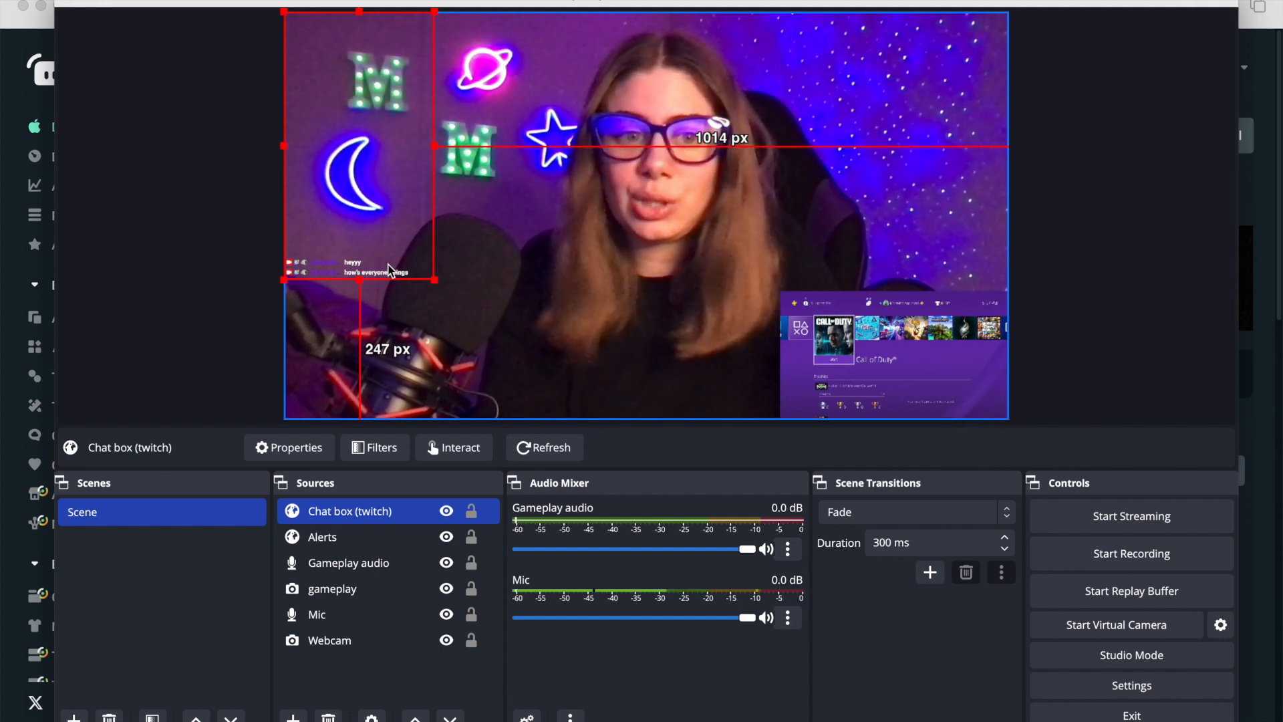
drag(435, 279, 503, 419)
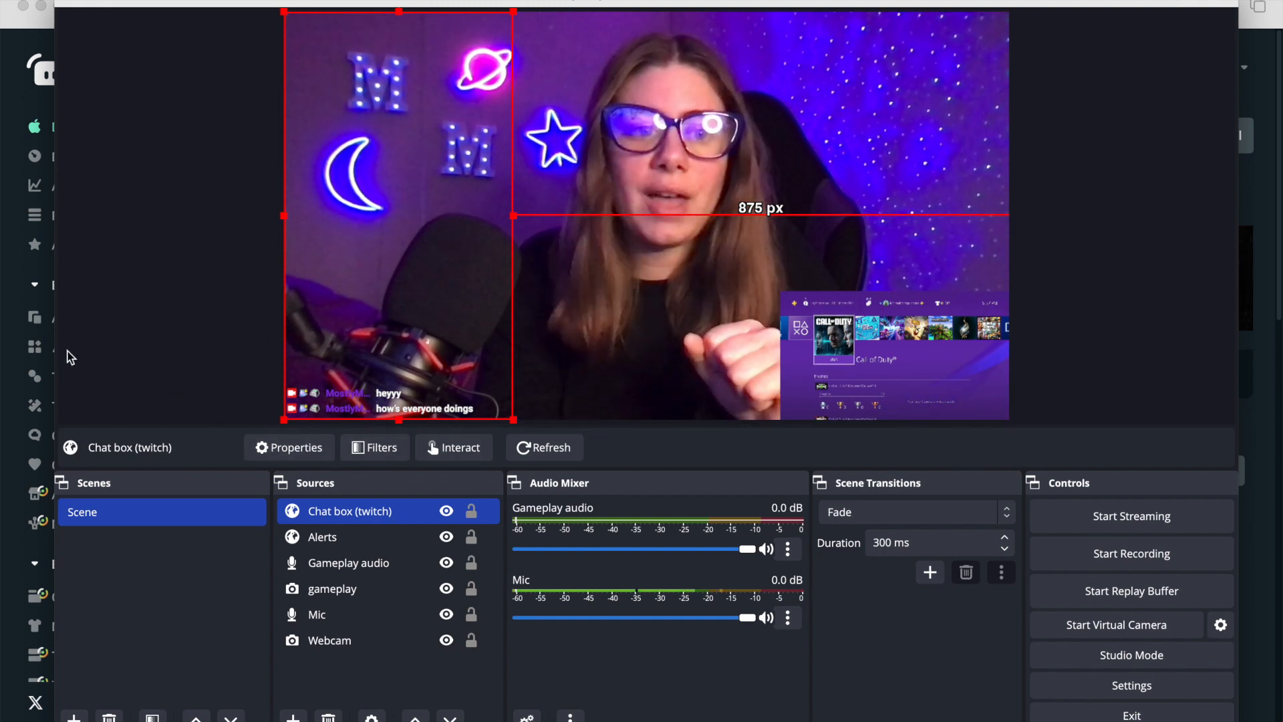
click(181, 329)
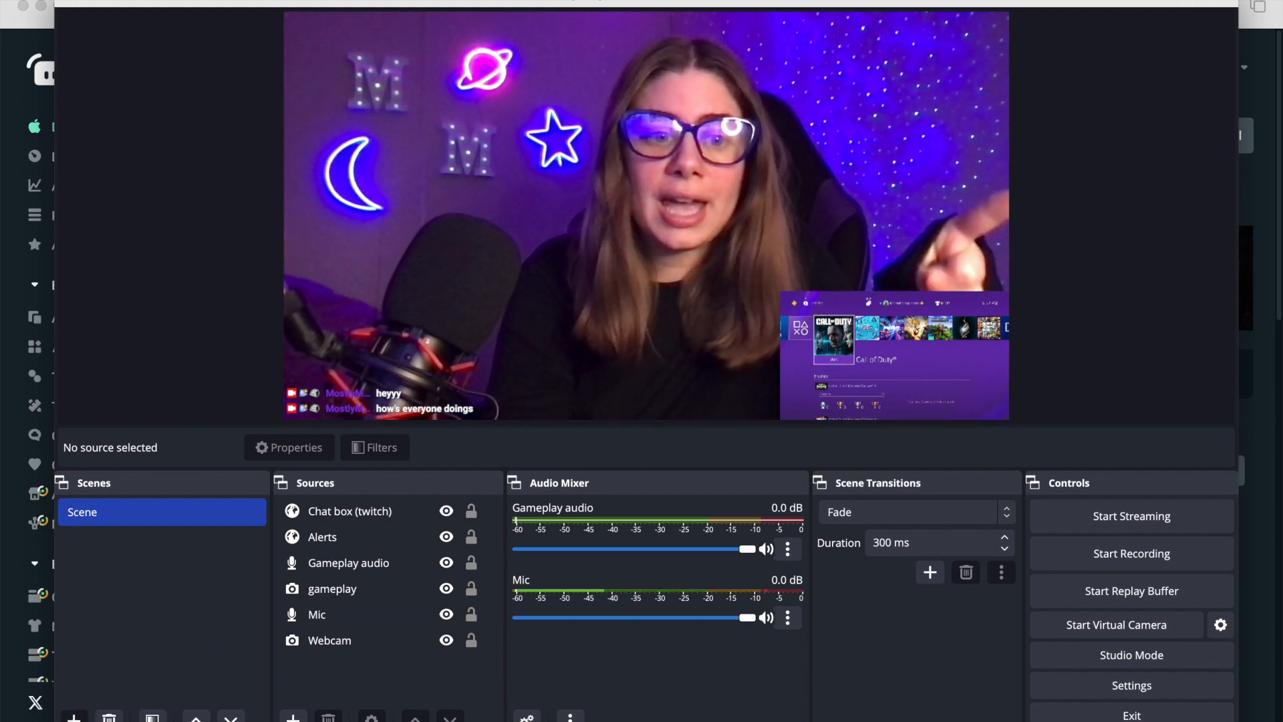
- Add a new scene named "Gameplay"
click(74, 717)
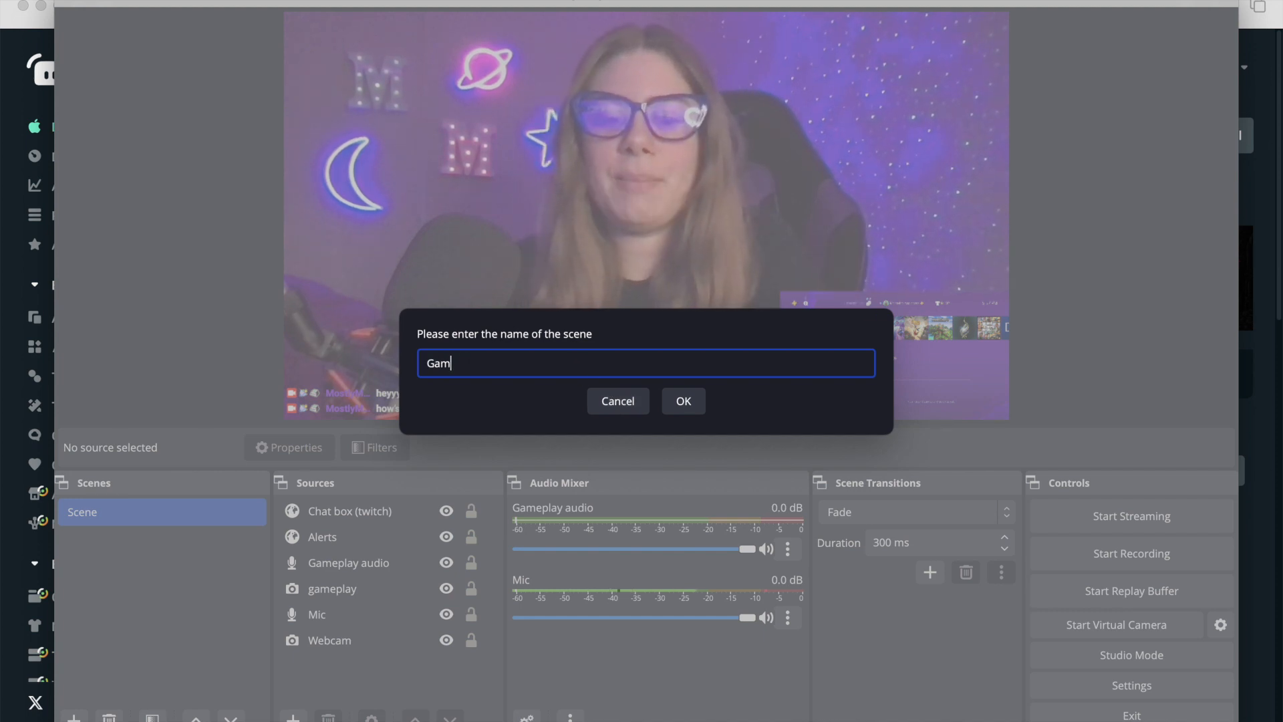
click(681, 404)
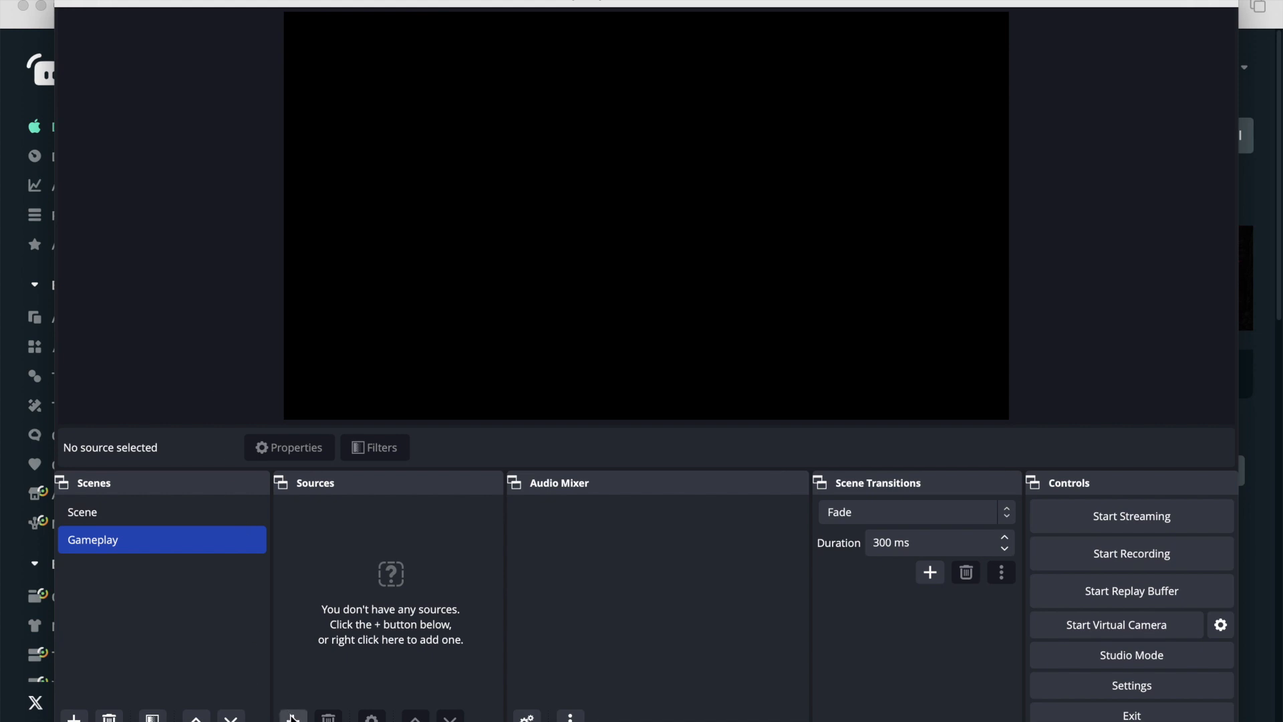
click(148, 511)
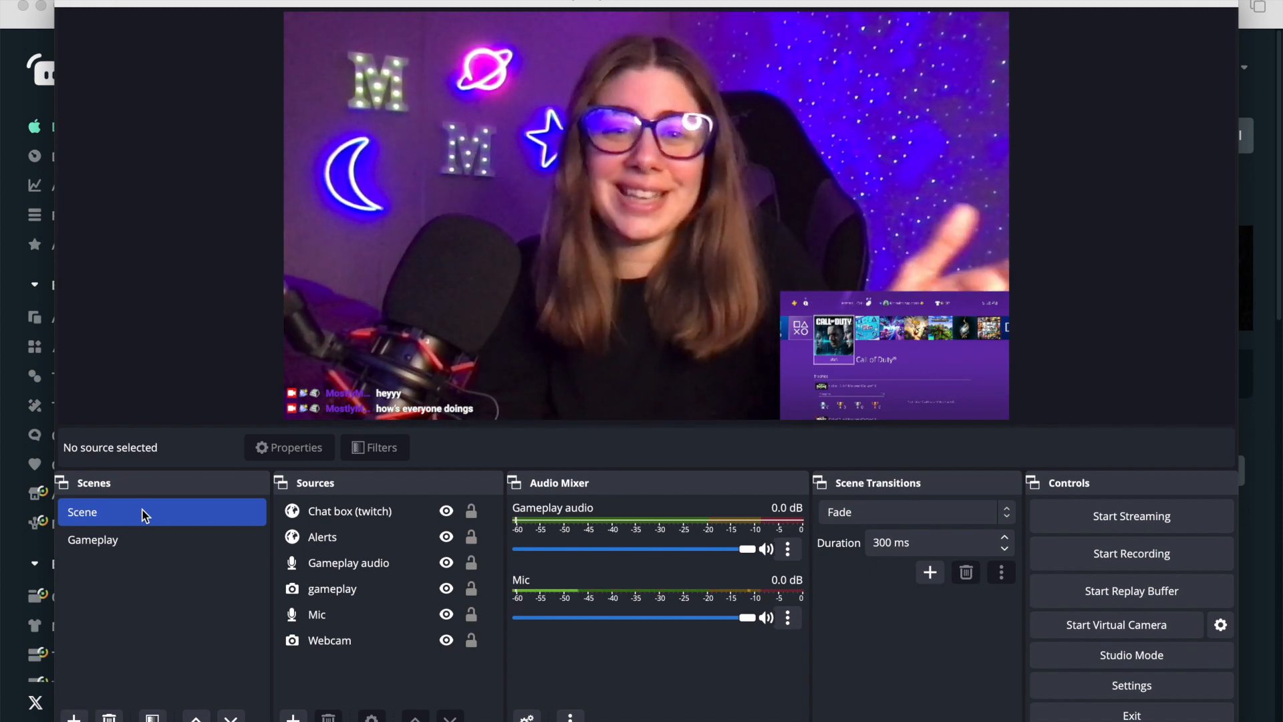
click(136, 539)
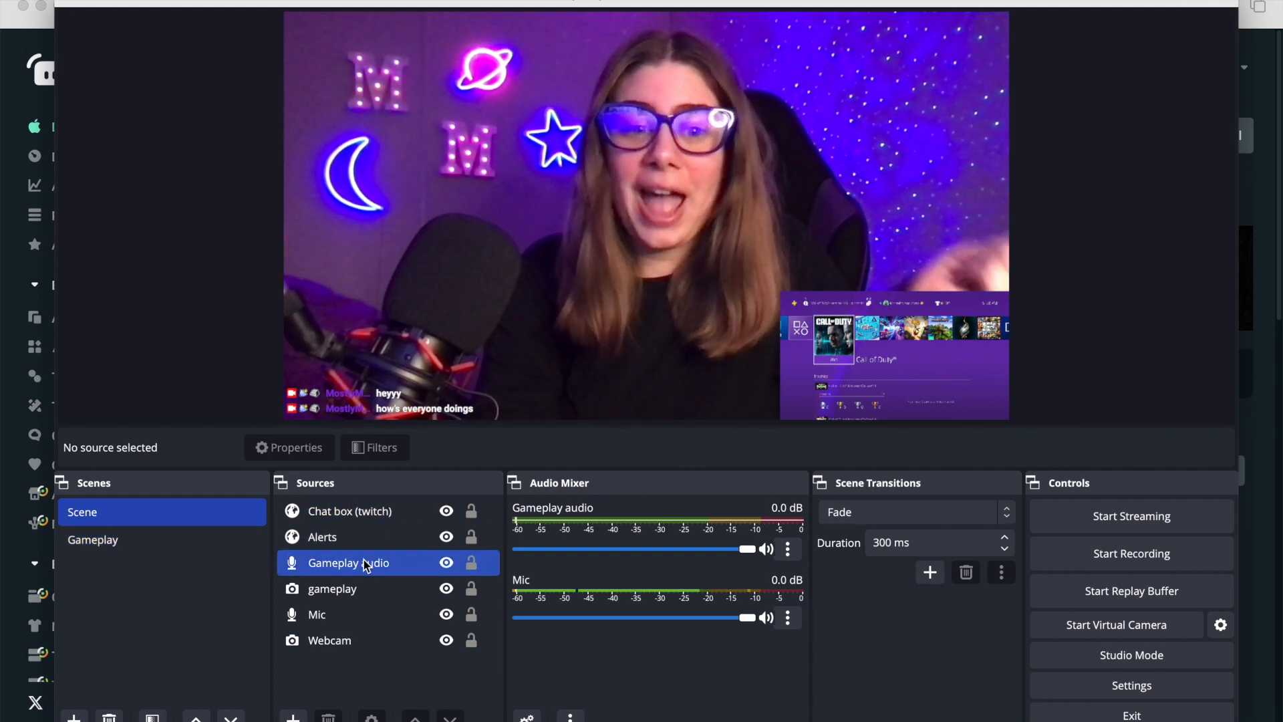
- Copy the gameplay source from "Scene" into the Gameplay scene and enlarge it to fill the whole canvas
click(356, 591)
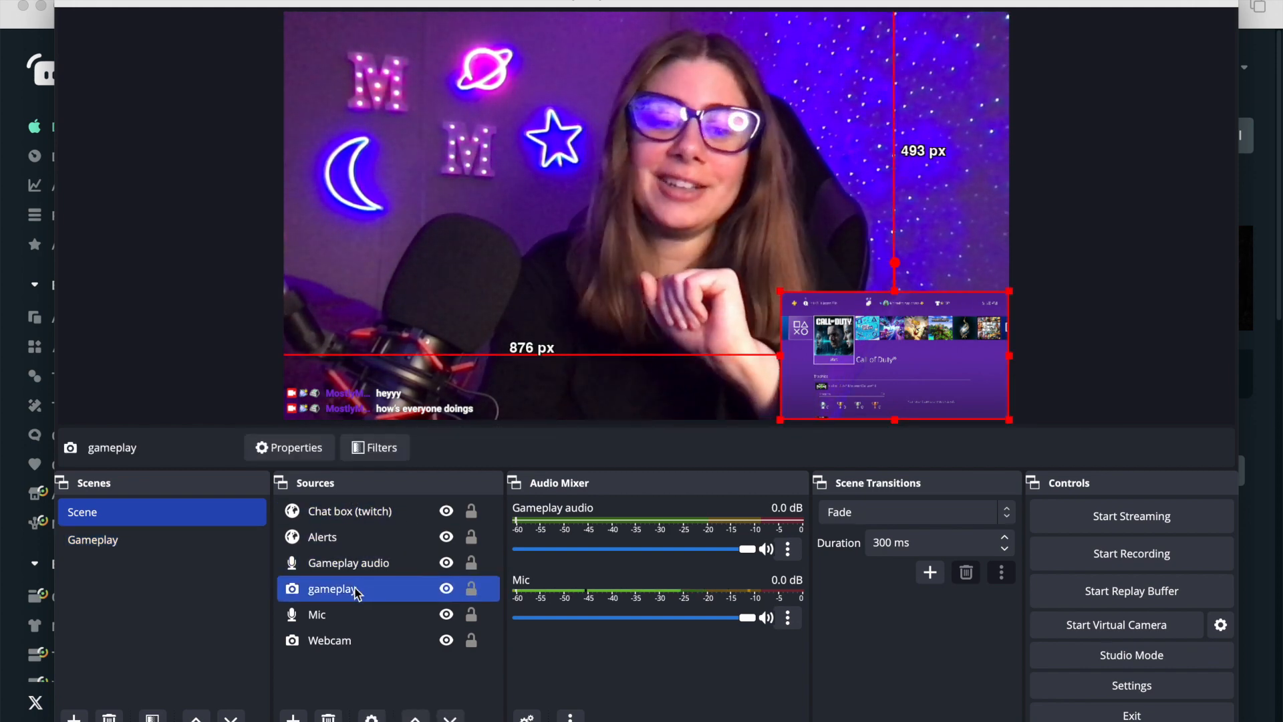
click(150, 544)
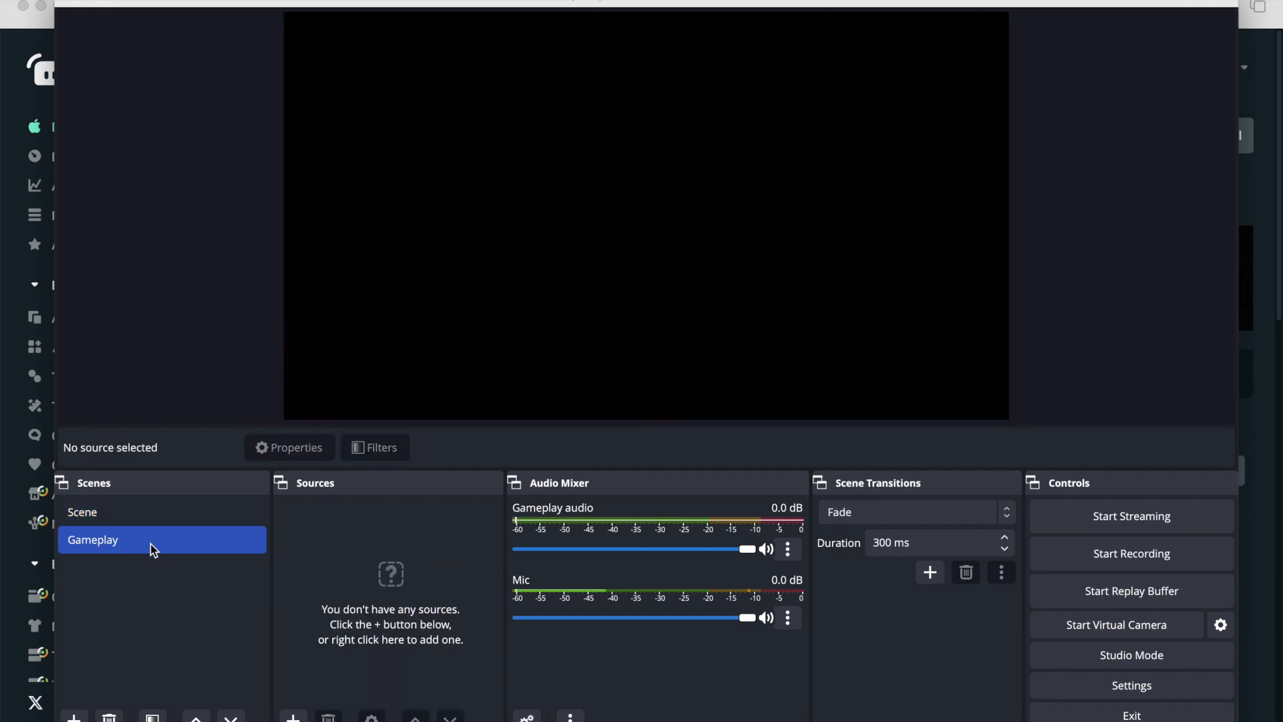
key(super+v)
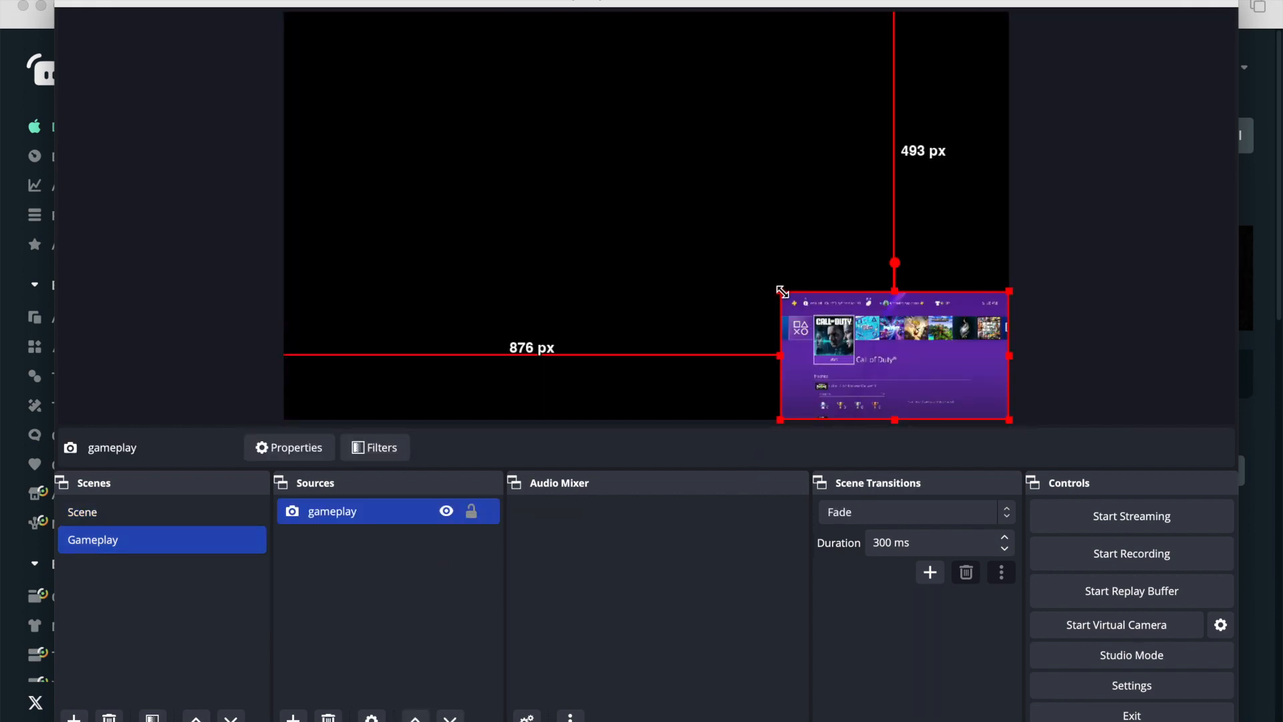
drag(782, 292, 286, 63)
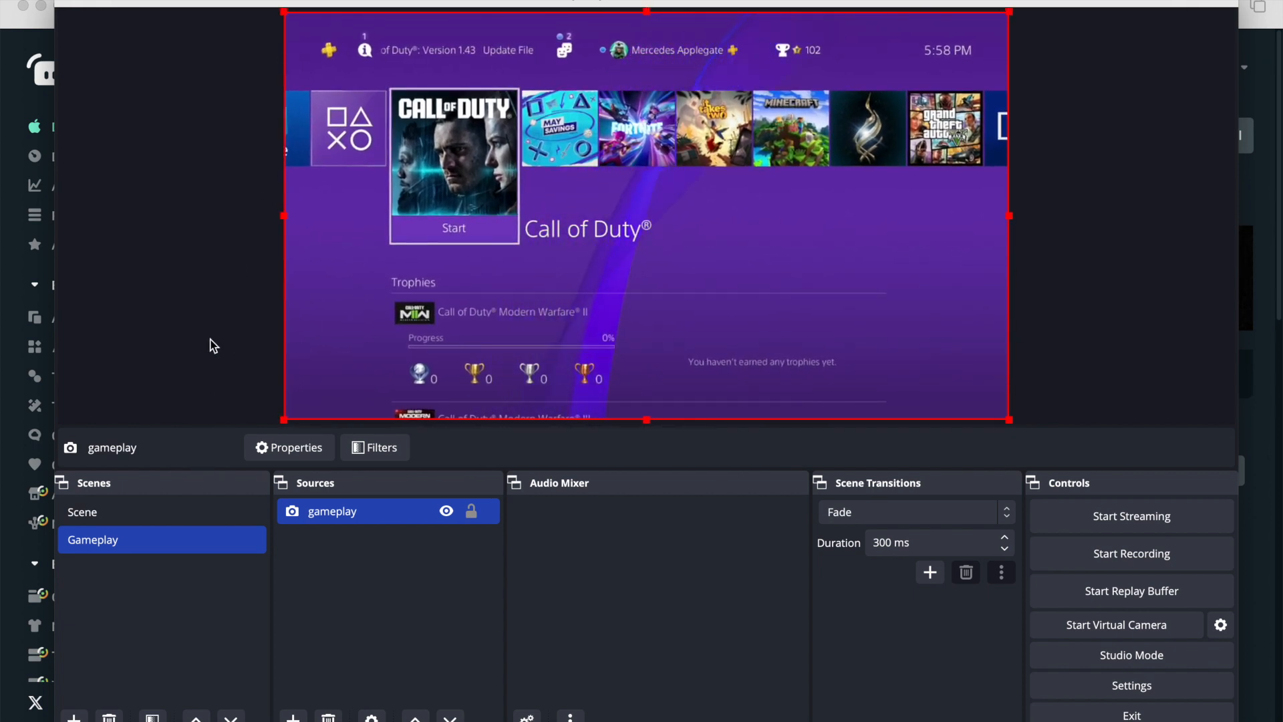
- Copy the Webcam source from "Scene" into the Gameplay scene and shrink it toward the lower-right corner, about 534 px from the left edge
click(136, 516)
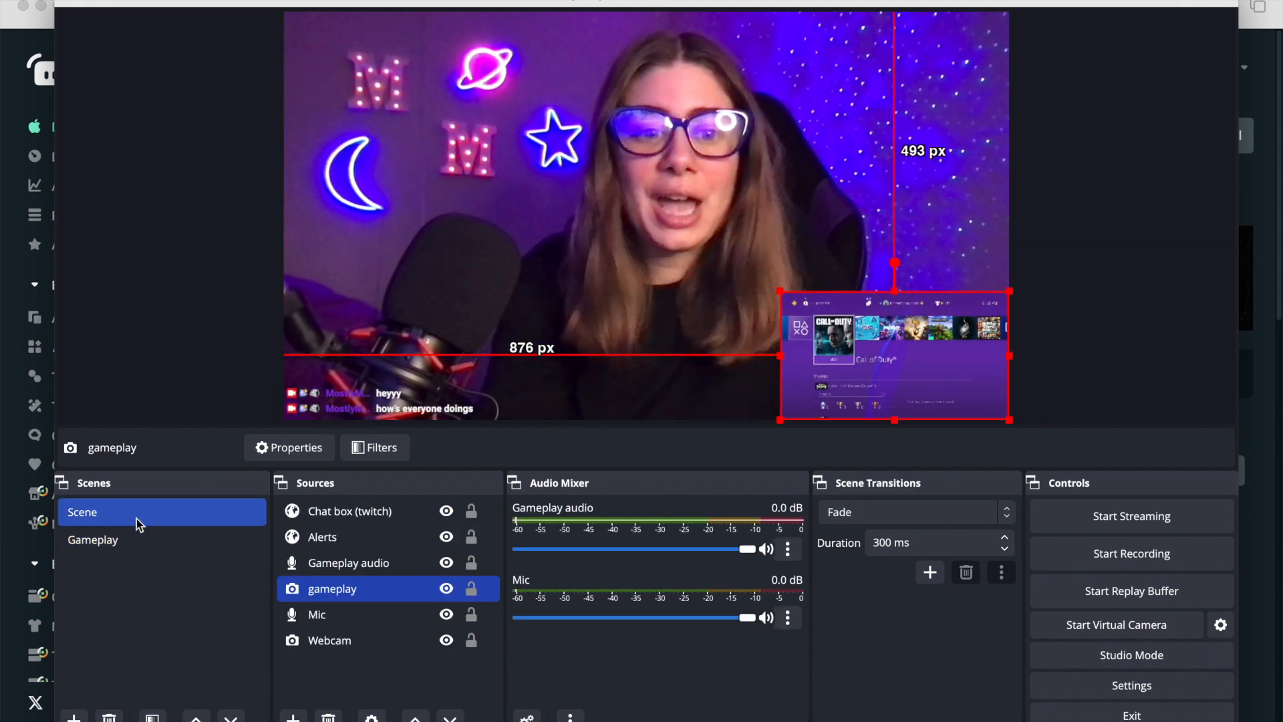
click(339, 640)
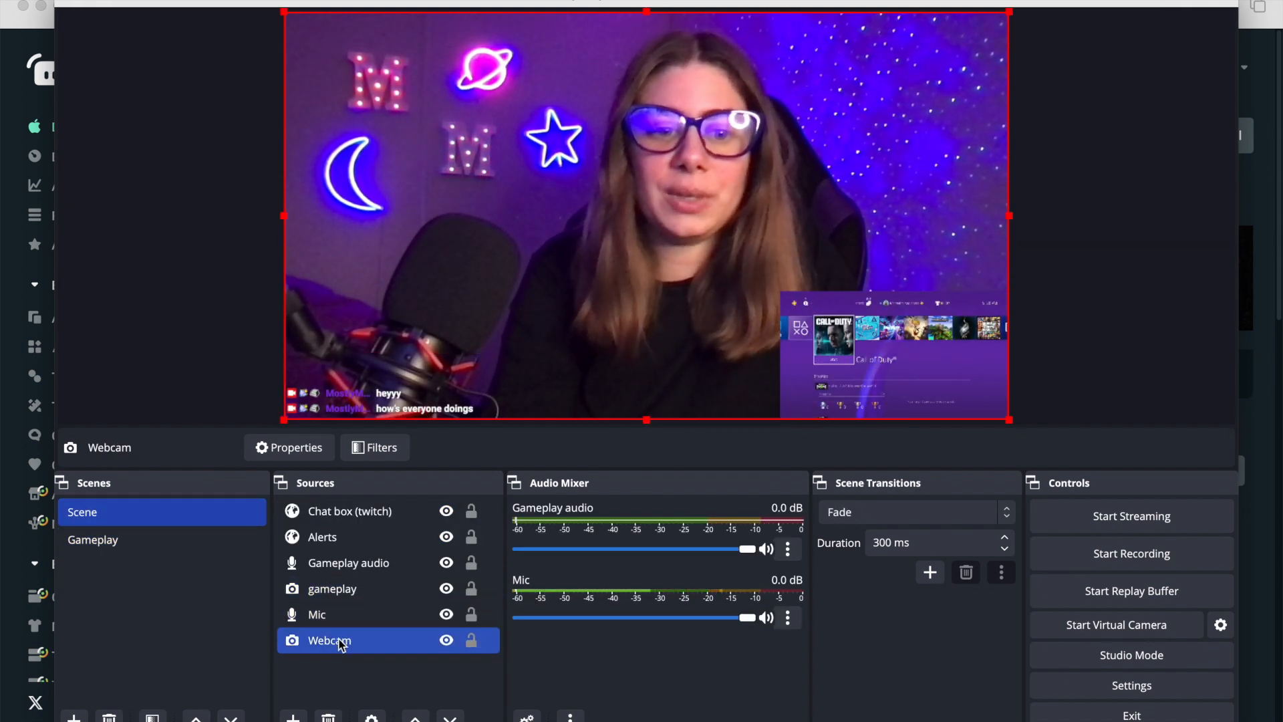
click(90, 541)
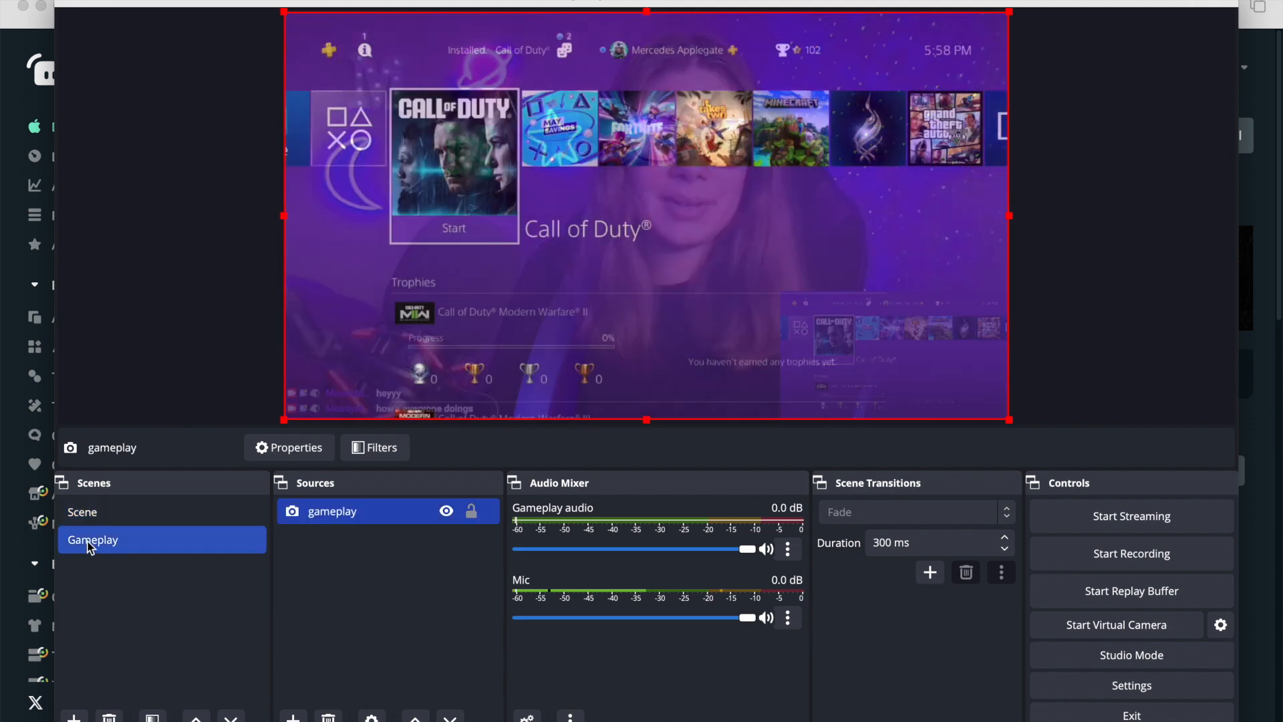
click(427, 574)
key(ctrl+v)
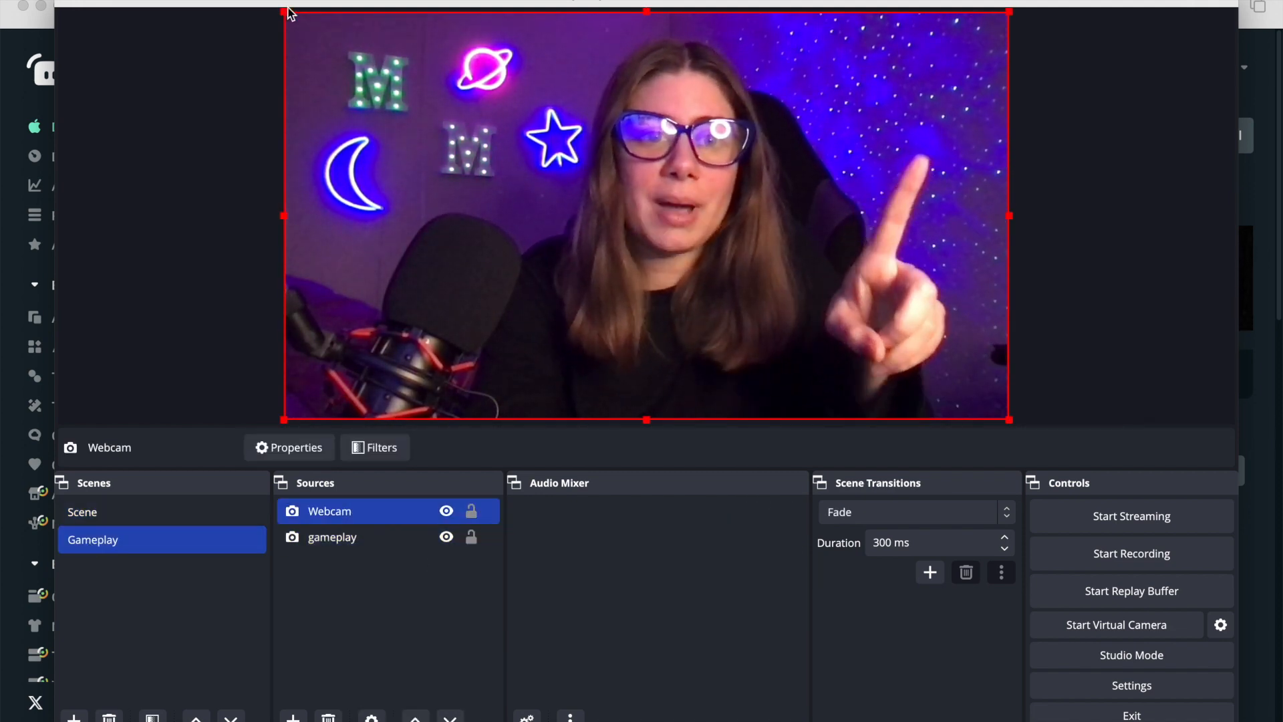
drag(284, 12, 587, 199)
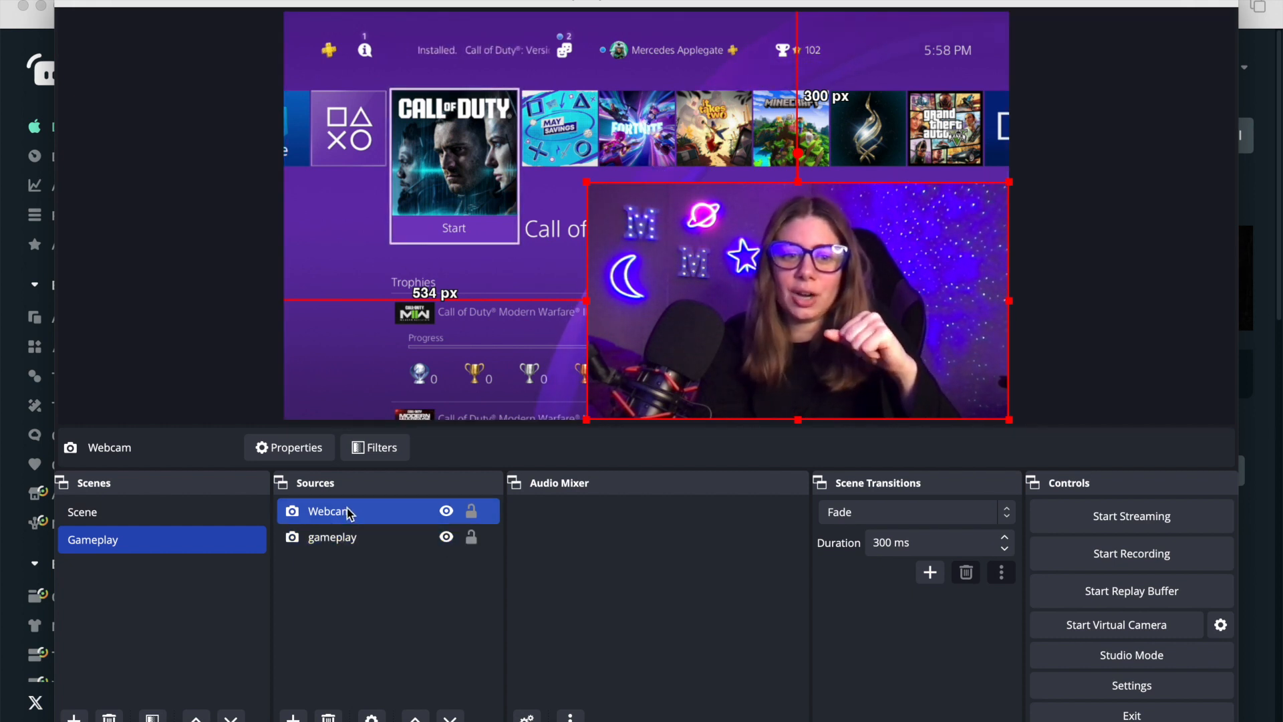
- Place the Webcam source beneath the gameplay source in the stacking order and restore it to the top
drag(348, 539, 353, 582)
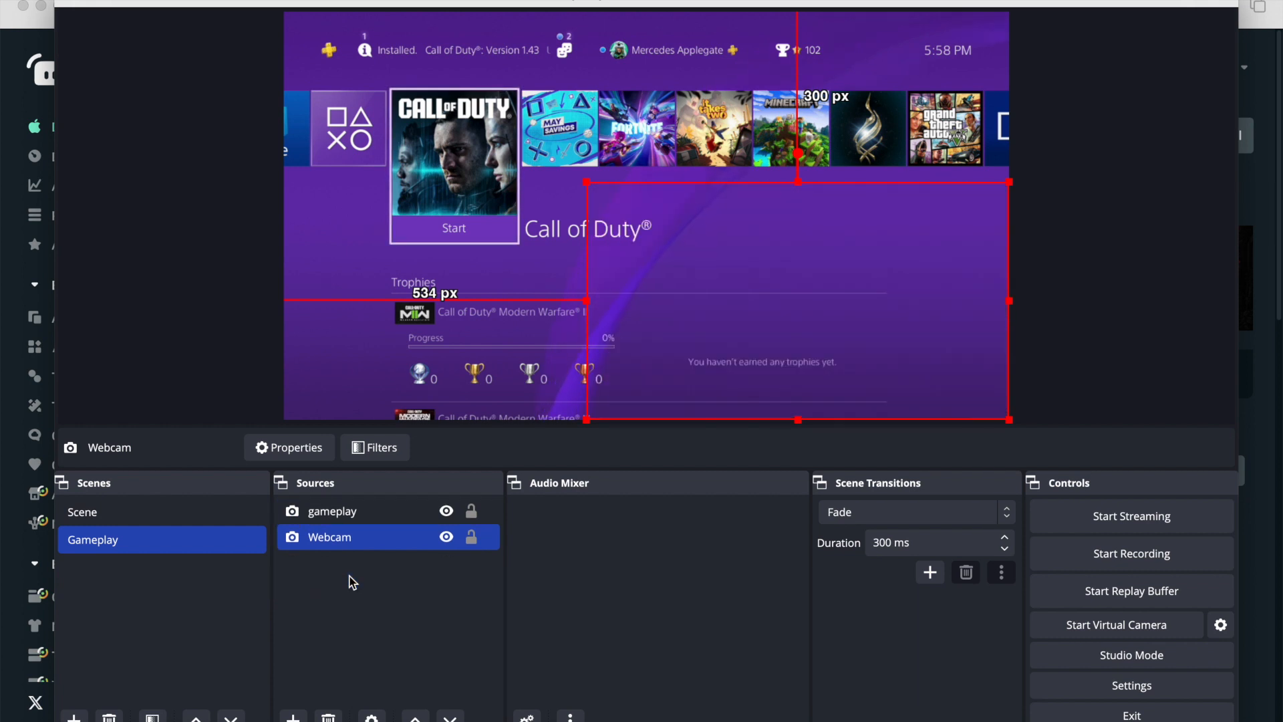
click(216, 250)
click(334, 543)
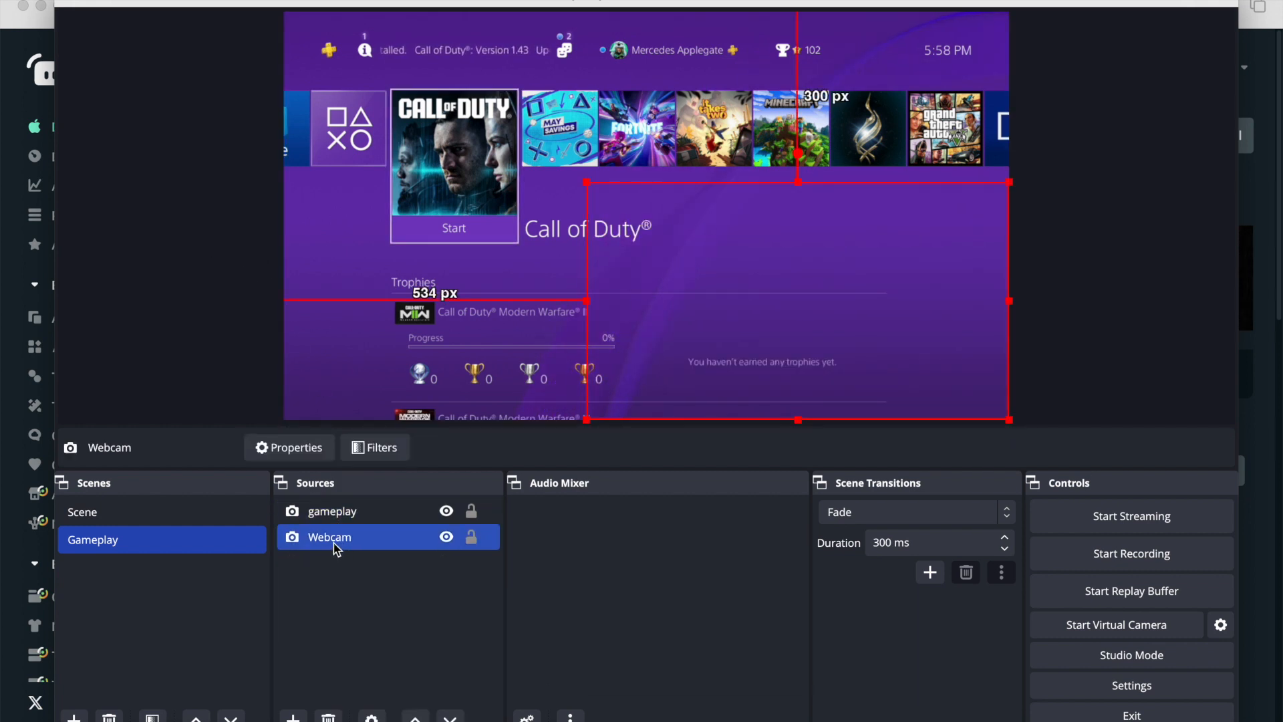
shift+click(339, 511)
click(342, 517)
drag(342, 518, 336, 575)
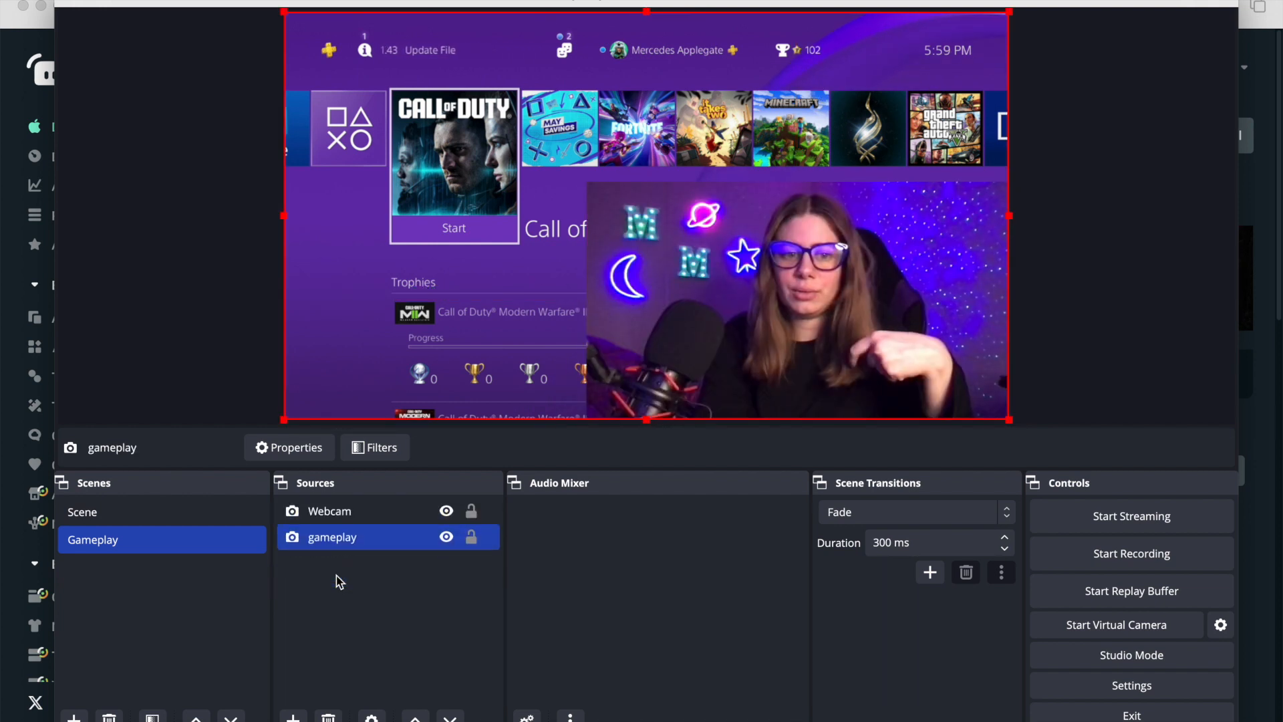
- Shrink the Webcam source further and move it to the canvas's left edge, about 330 px from the top and 913 px from the right edge
click(187, 369)
click(590, 185)
drag(590, 185, 802, 306)
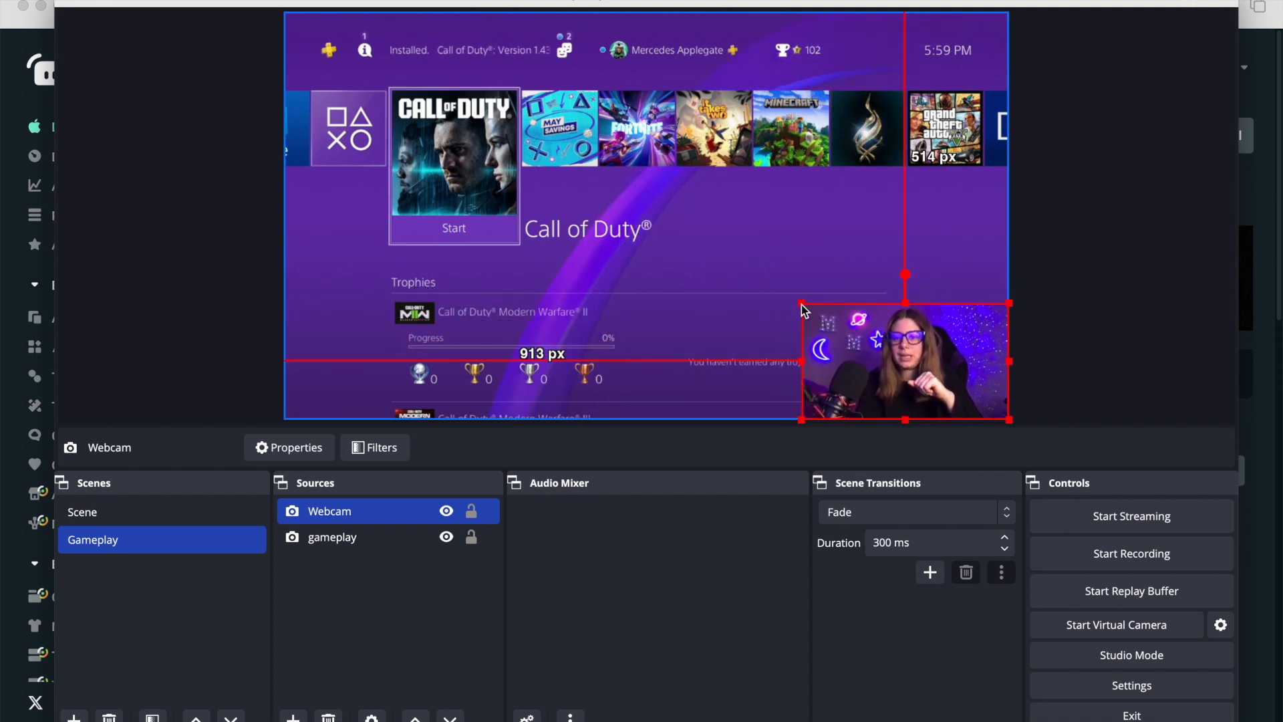
drag(908, 375, 391, 271)
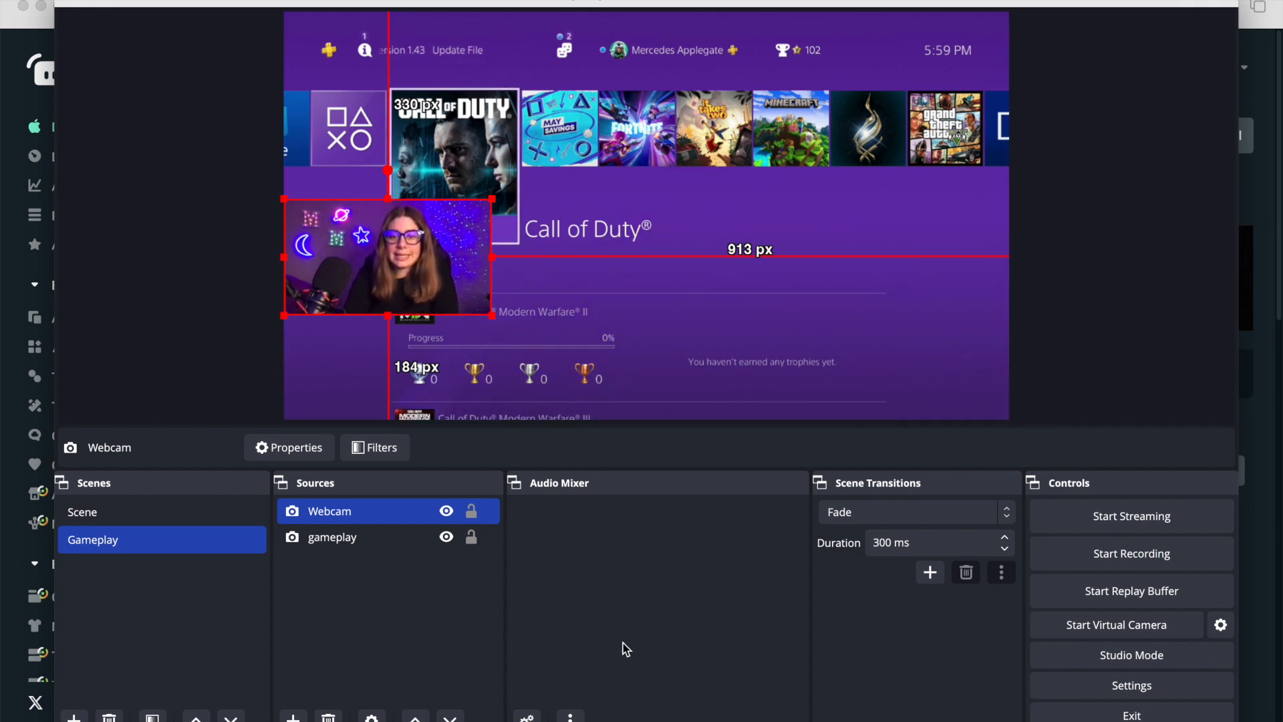
- Examine the Webcam source's properties and the available audio/video and effect filters, leaving them without changes and deselecting the source
click(304, 456)
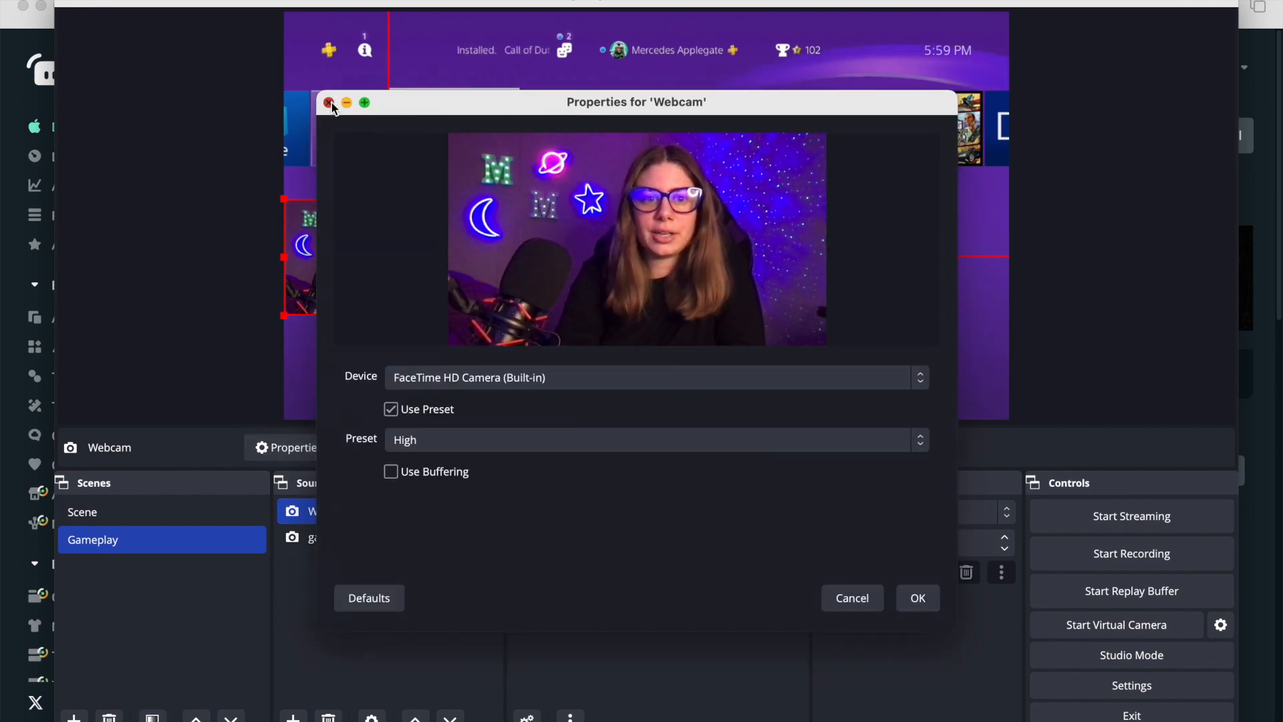
click(329, 102)
click(384, 449)
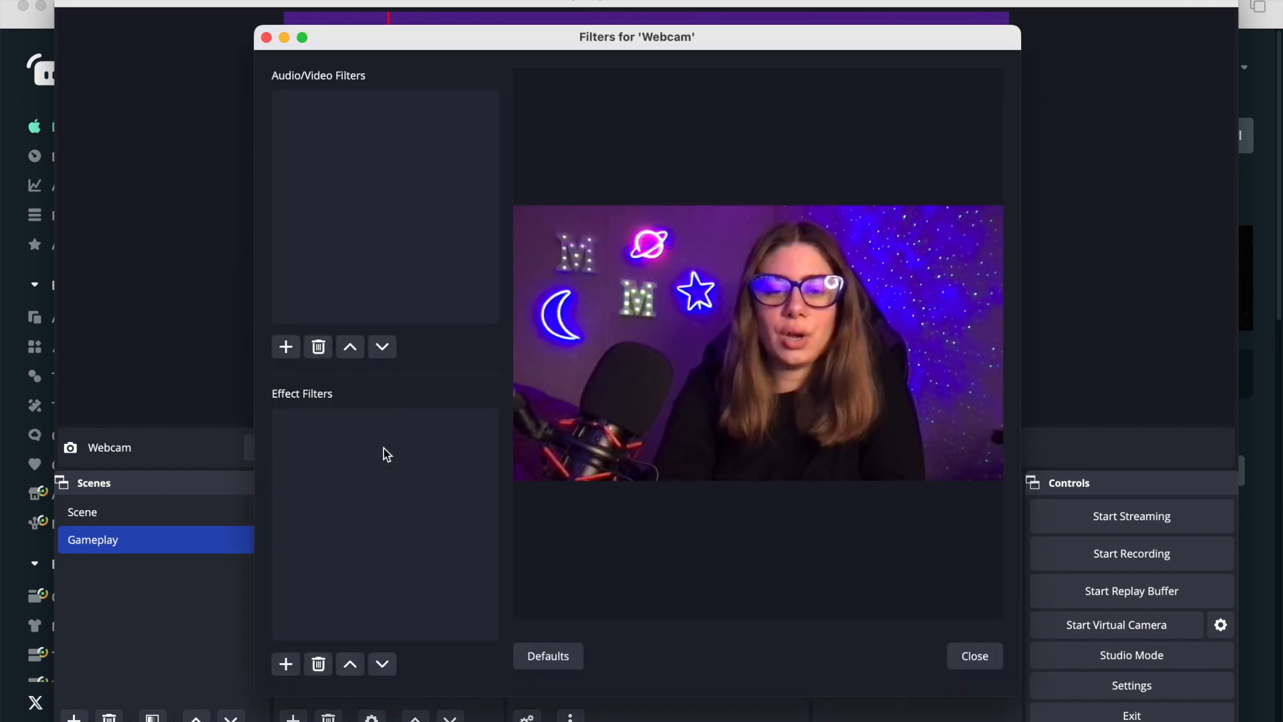
click(286, 348)
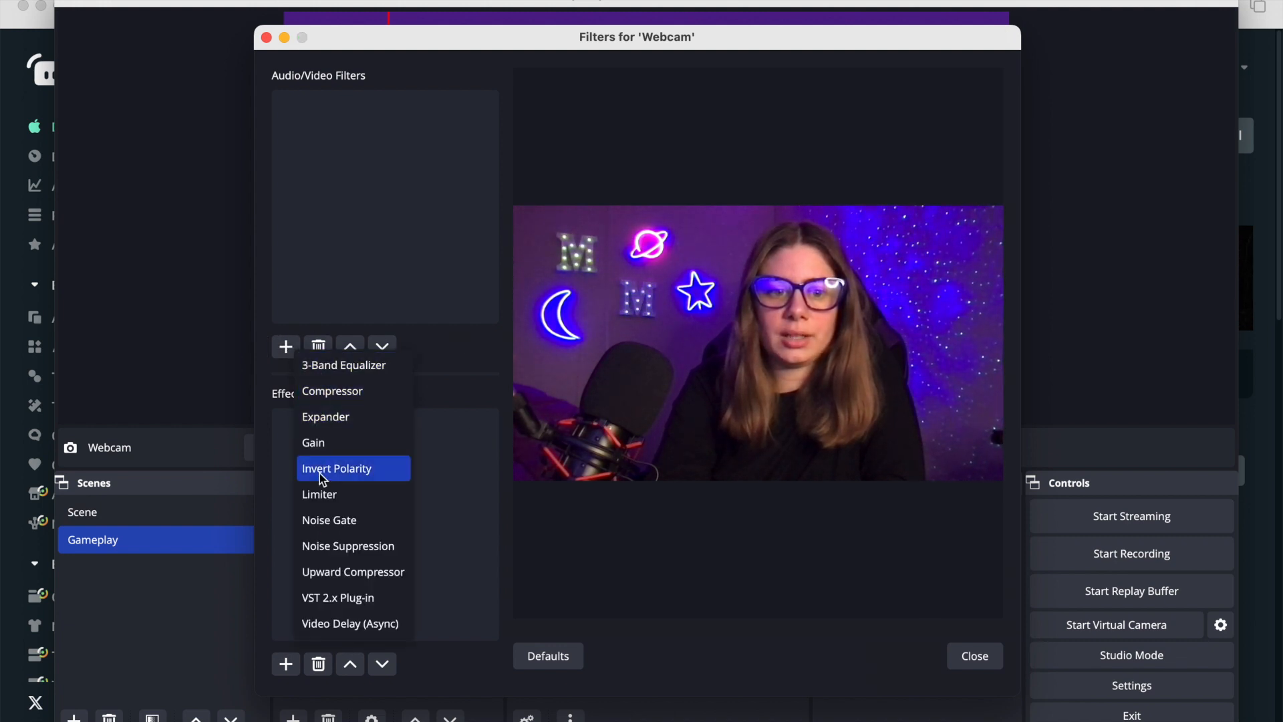
click(285, 660)
click(285, 662)
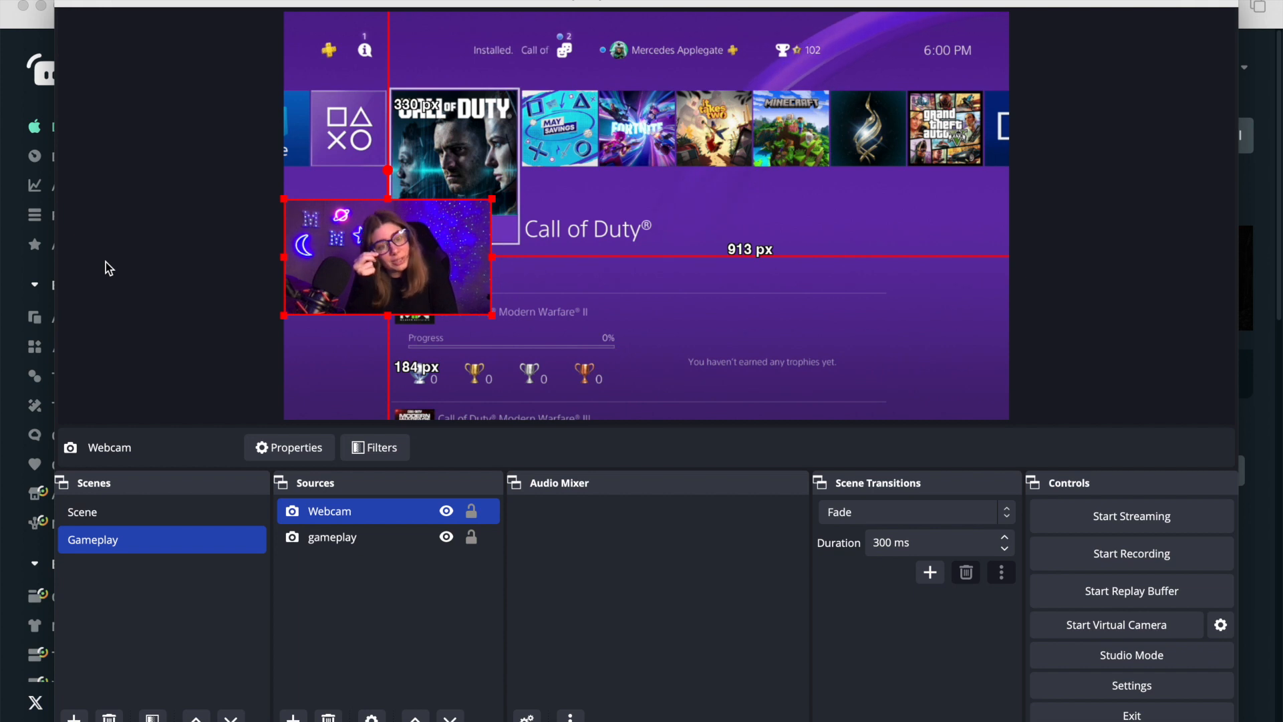
click(161, 297)
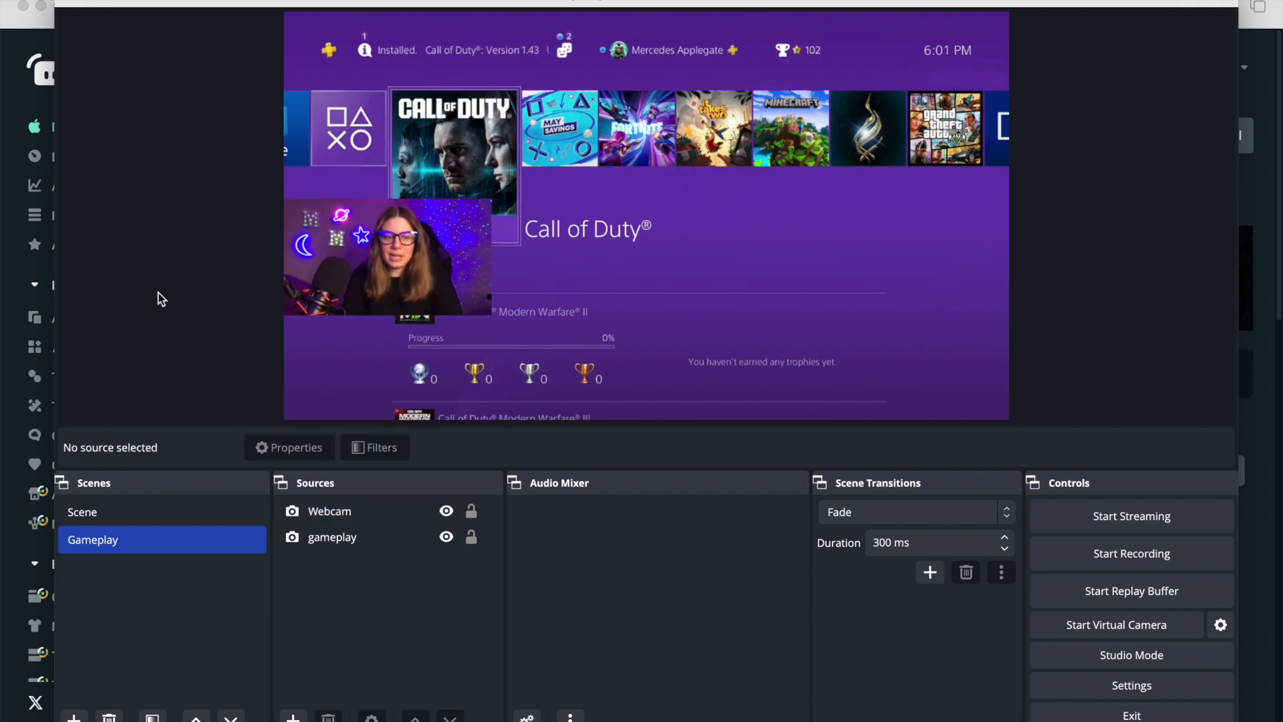
- Copy the Gameplay audio and Mic sources together from "Scene" into the Gameplay scene
click(114, 512)
click(358, 614)
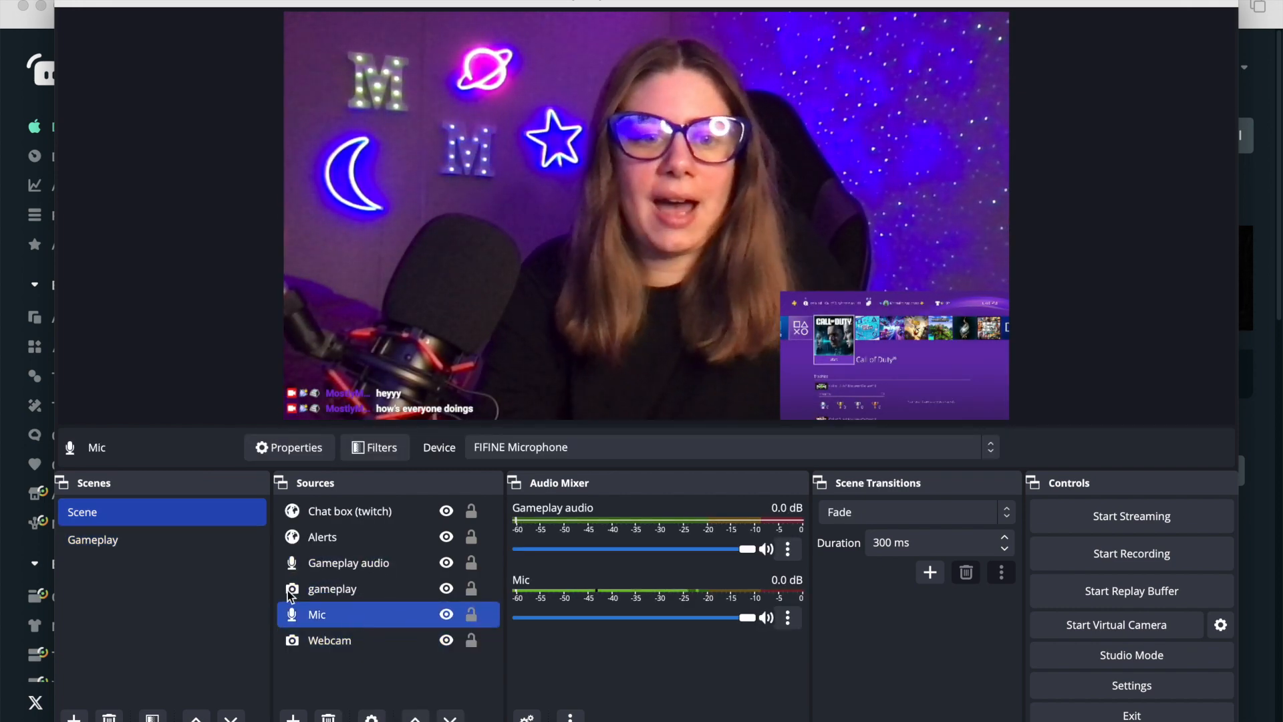
click(370, 566)
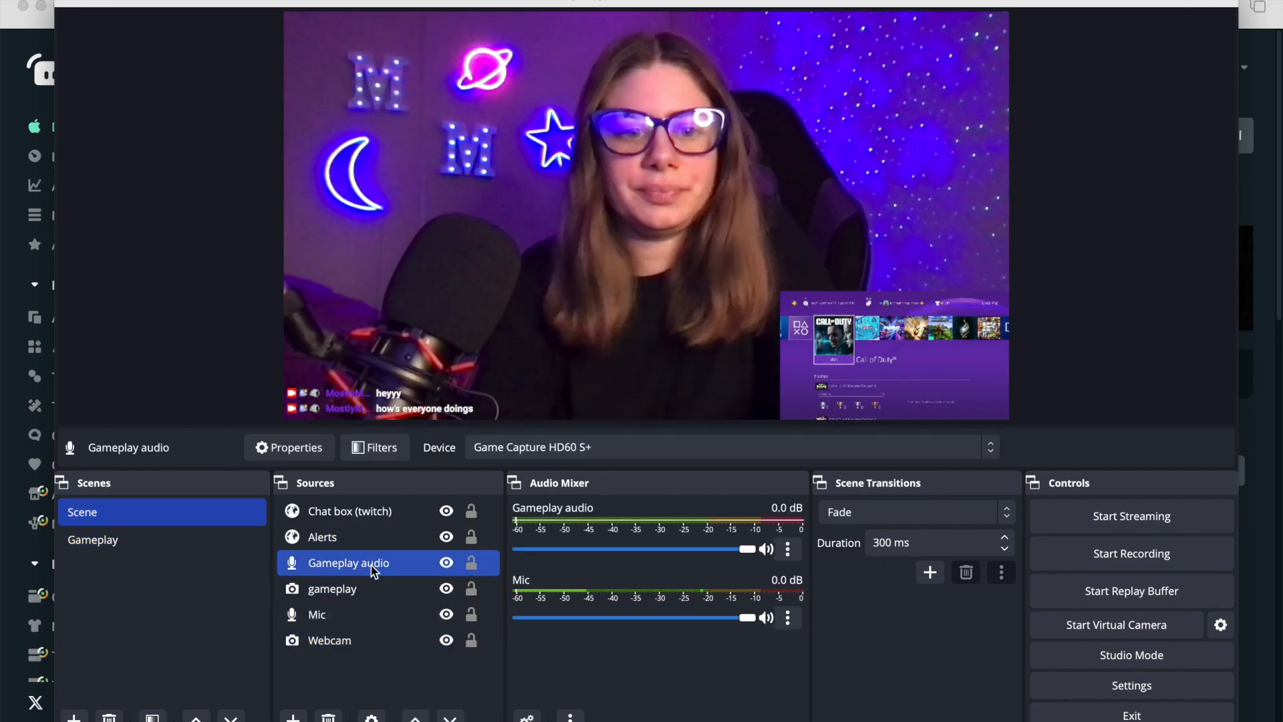
super+click(361, 614)
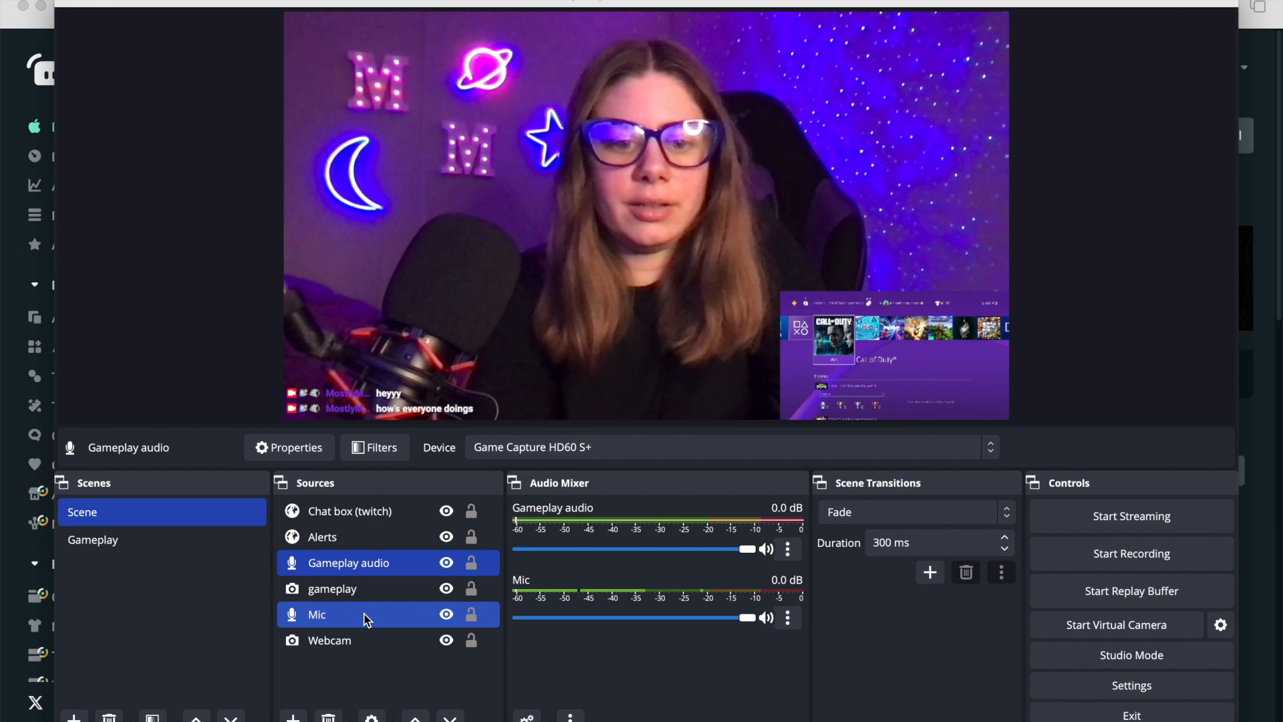
click(116, 547)
key(super+v)
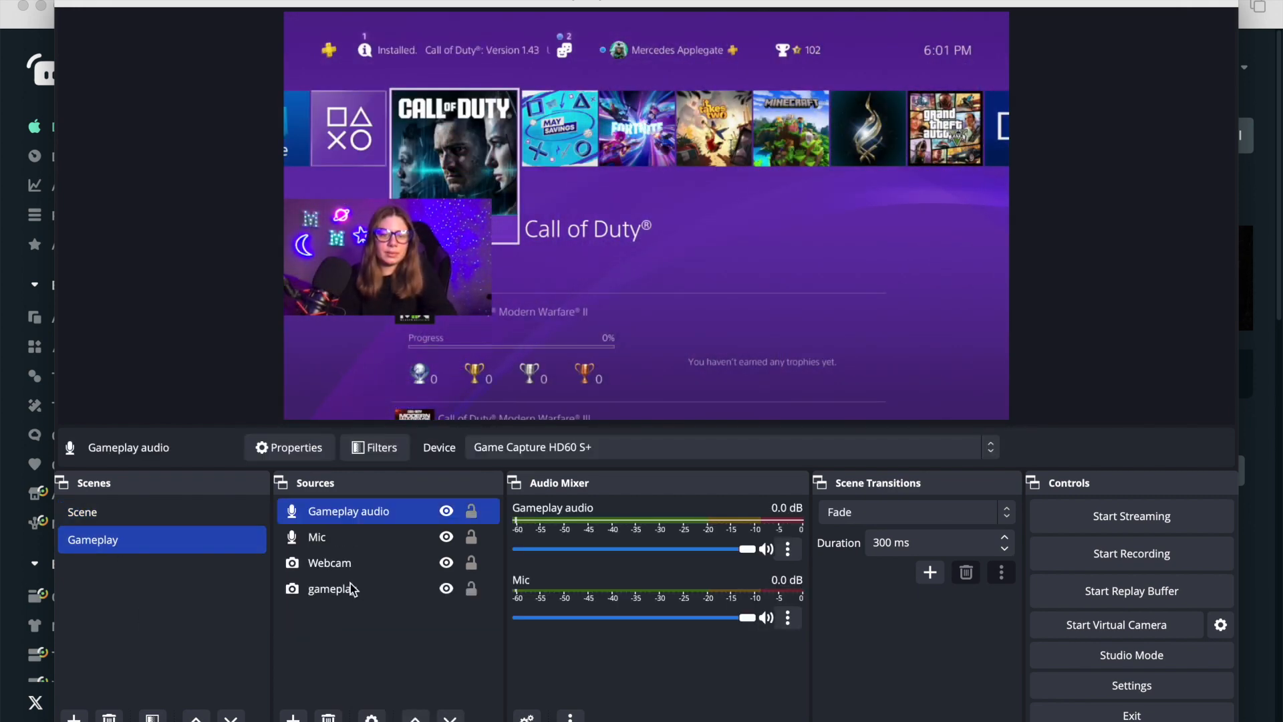
super+click(340, 536)
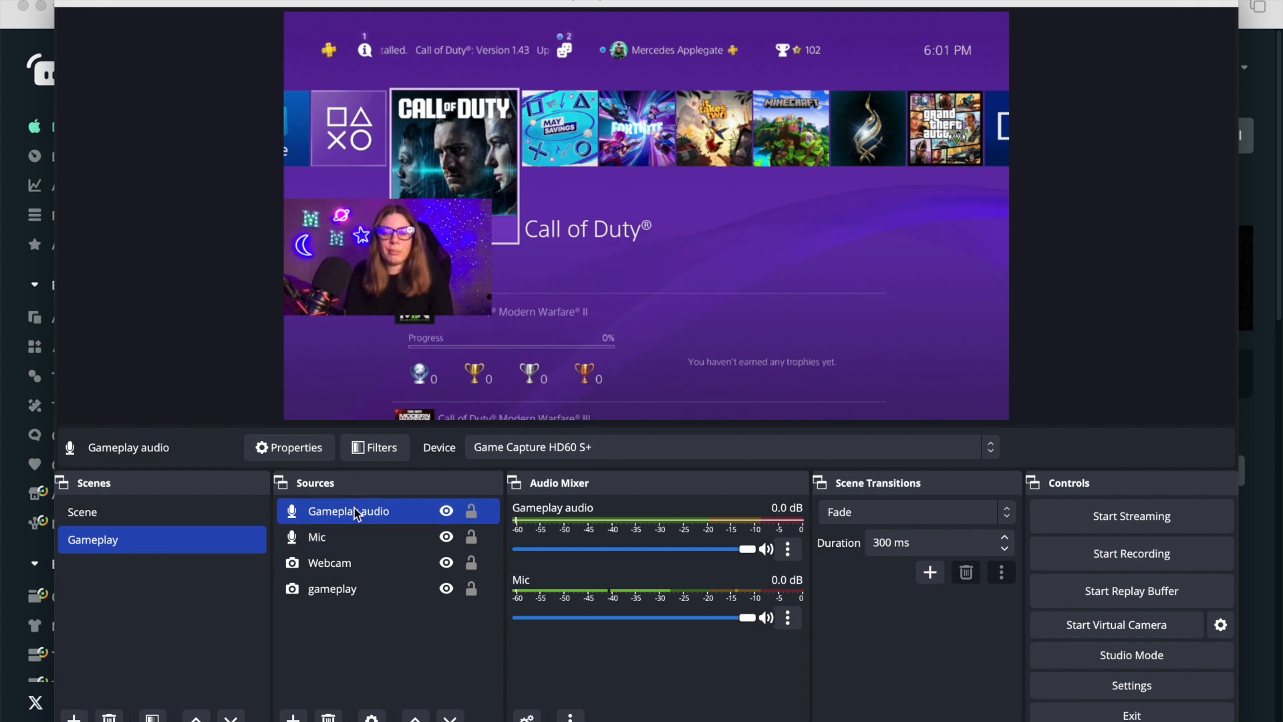
click(359, 512)
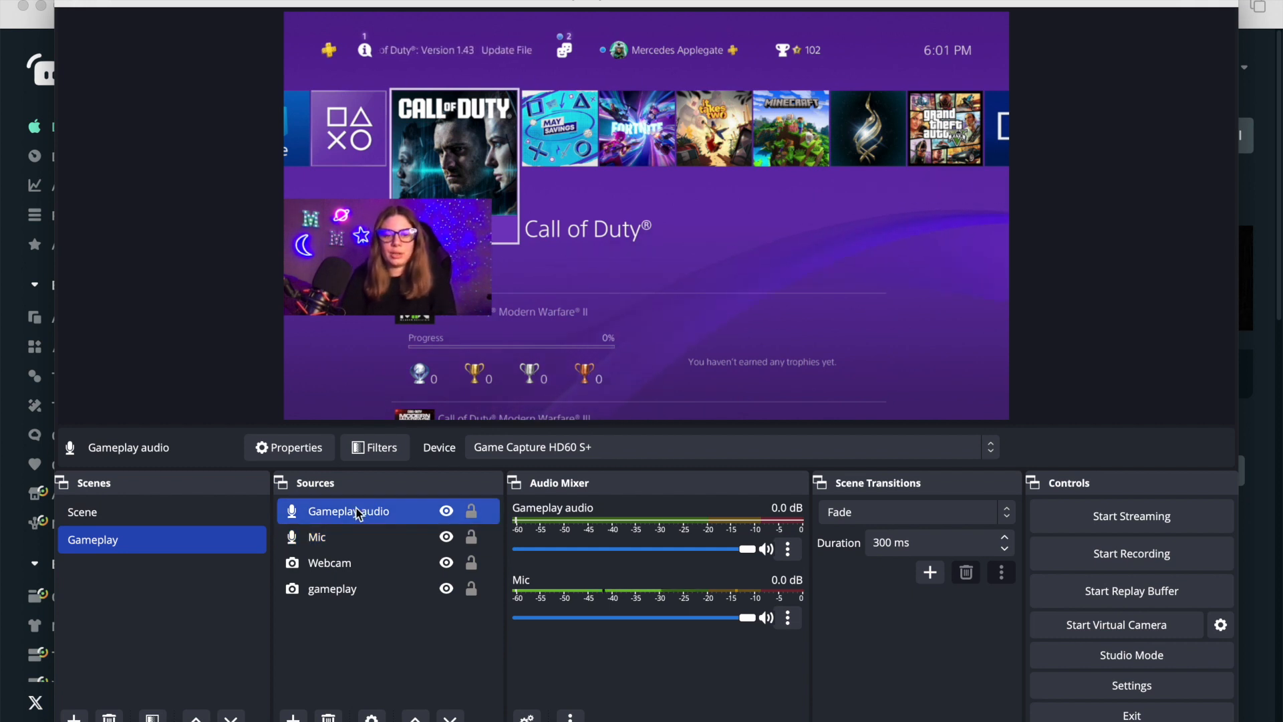
super+click(341, 539)
super+click(341, 539)
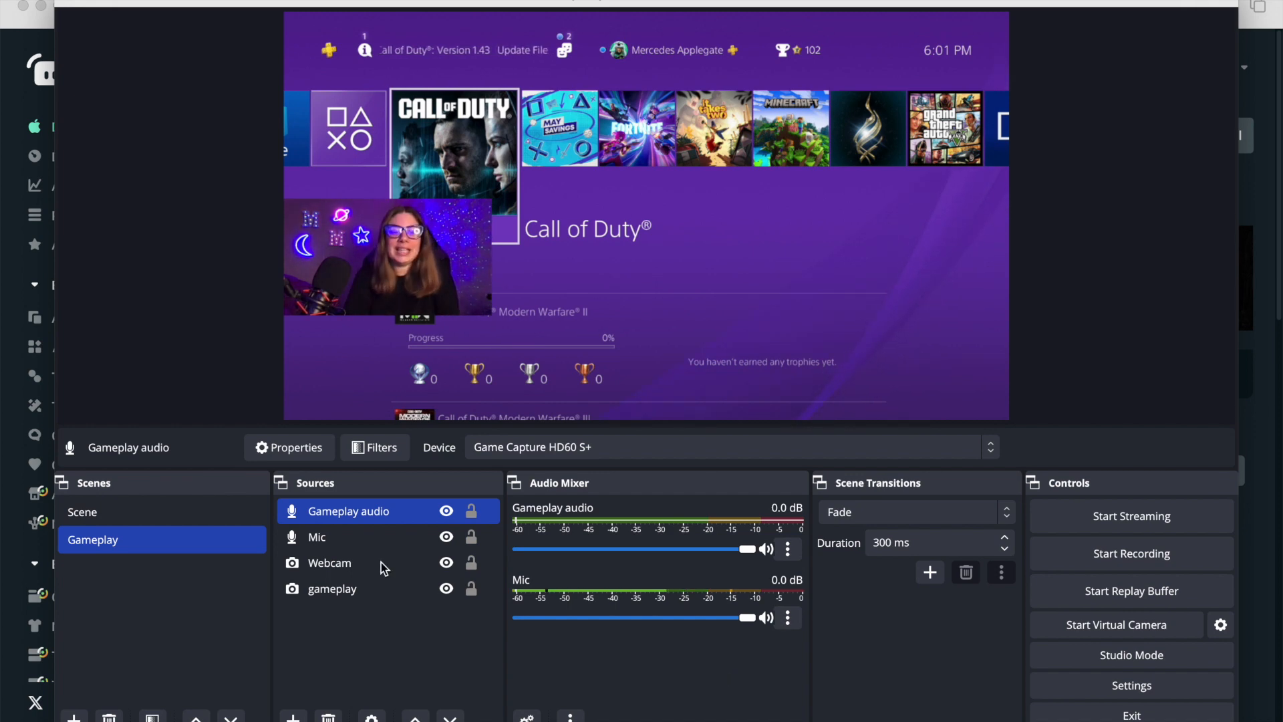
- Copy the Alerts source from "Scene" into the Gameplay scene
click(168, 510)
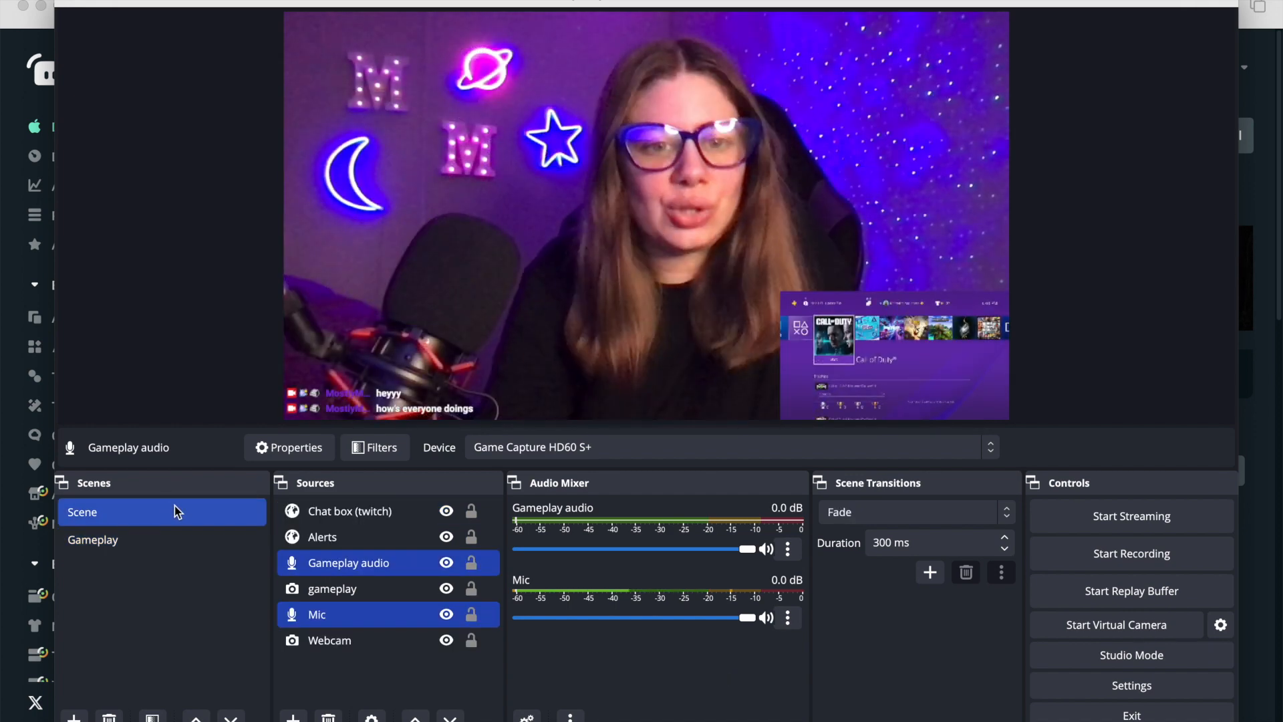
click(380, 511)
shift+click(349, 543)
click(346, 538)
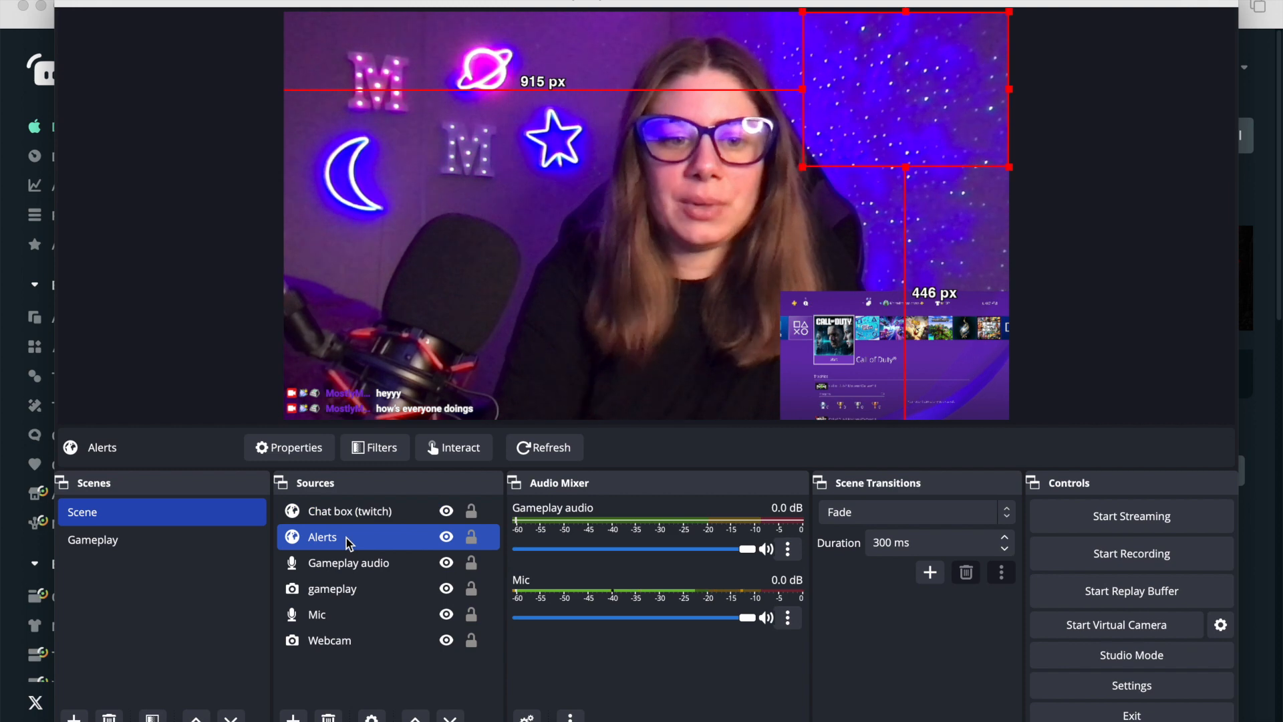
click(135, 538)
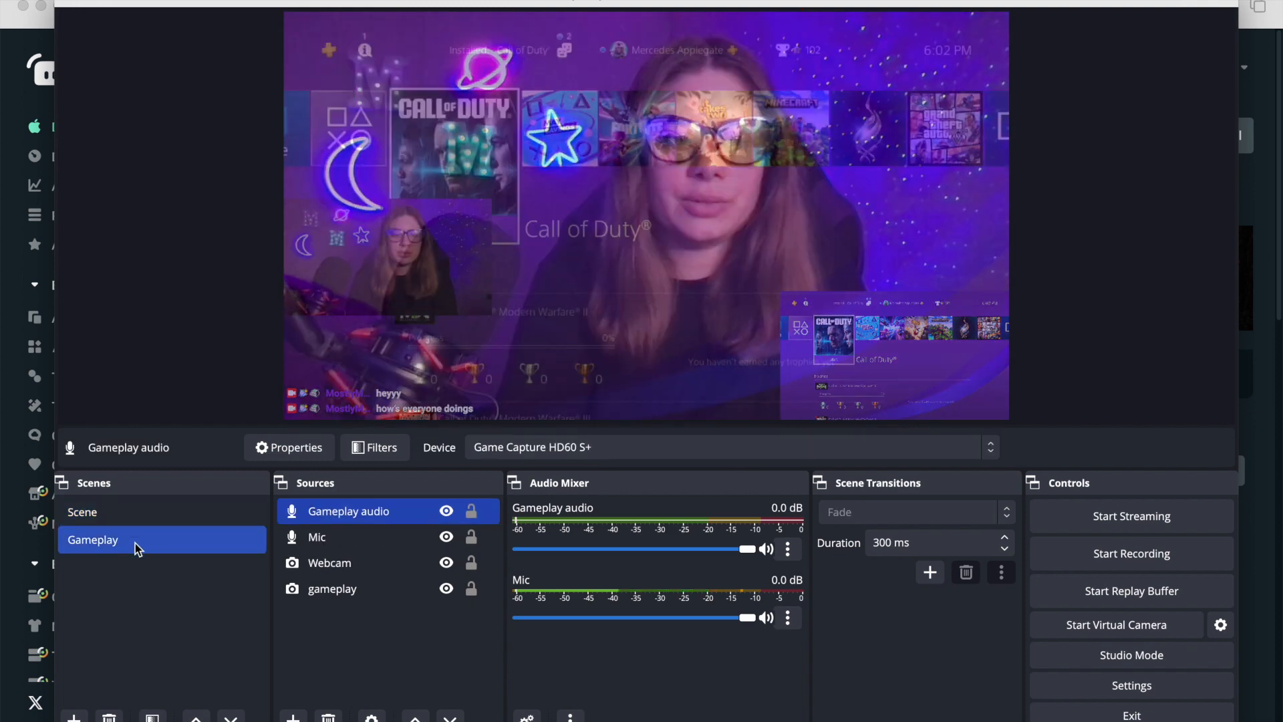
click(338, 645)
key(ctrl+v)
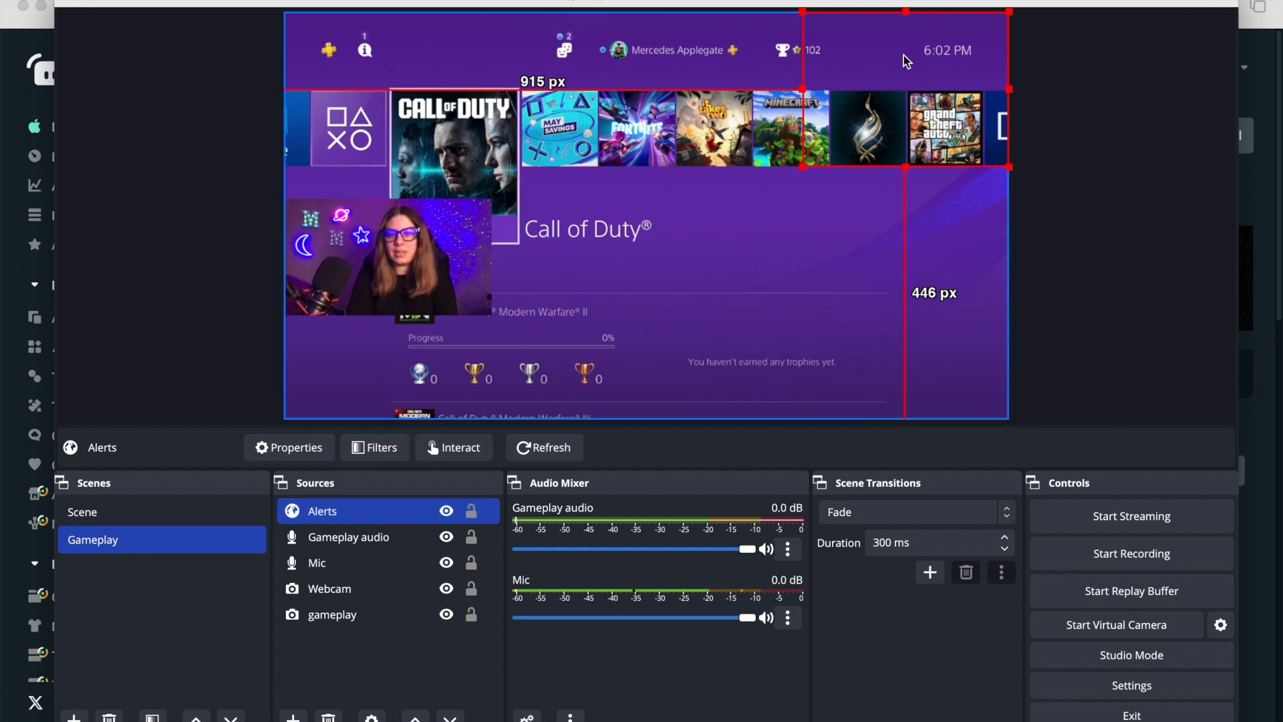
- Enlarge the Alerts source and move it to the canvas's top centre, about 409 px from the left and 379 px above the bottom, and deselect it
drag(802, 167, 753, 205)
drag(910, 106, 660, 113)
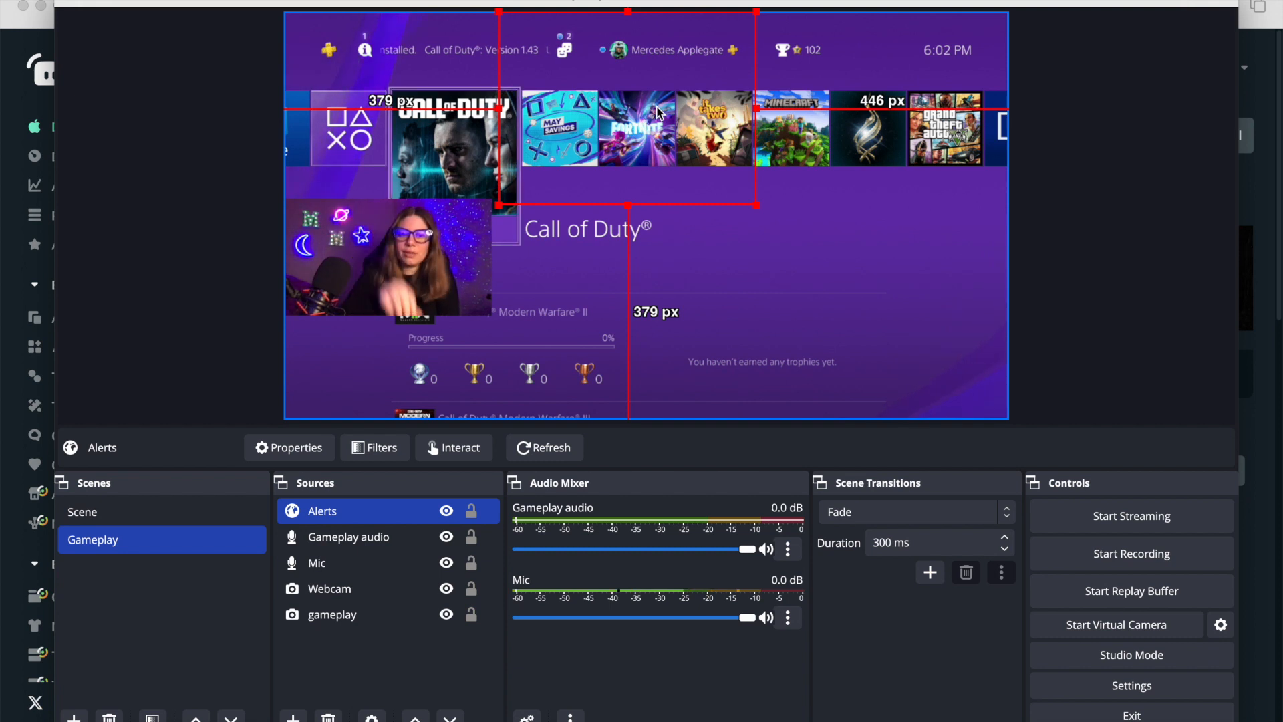
drag(660, 114, 677, 114)
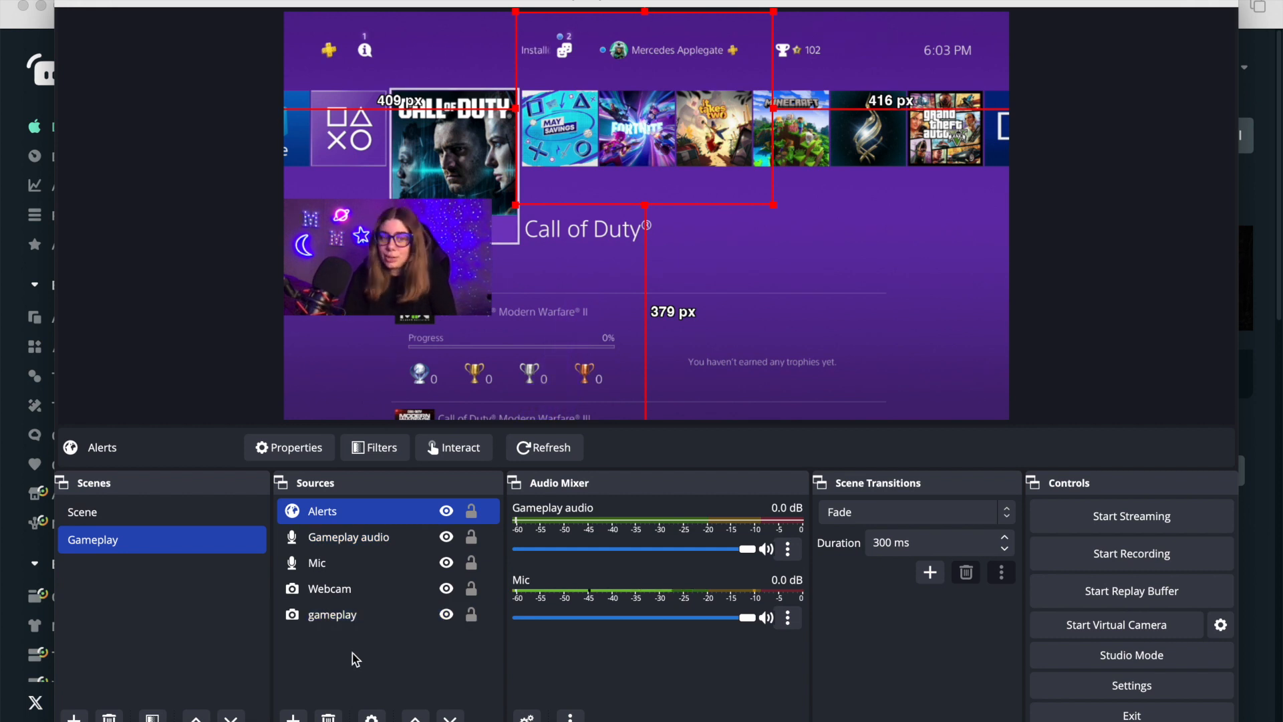
click(323, 648)
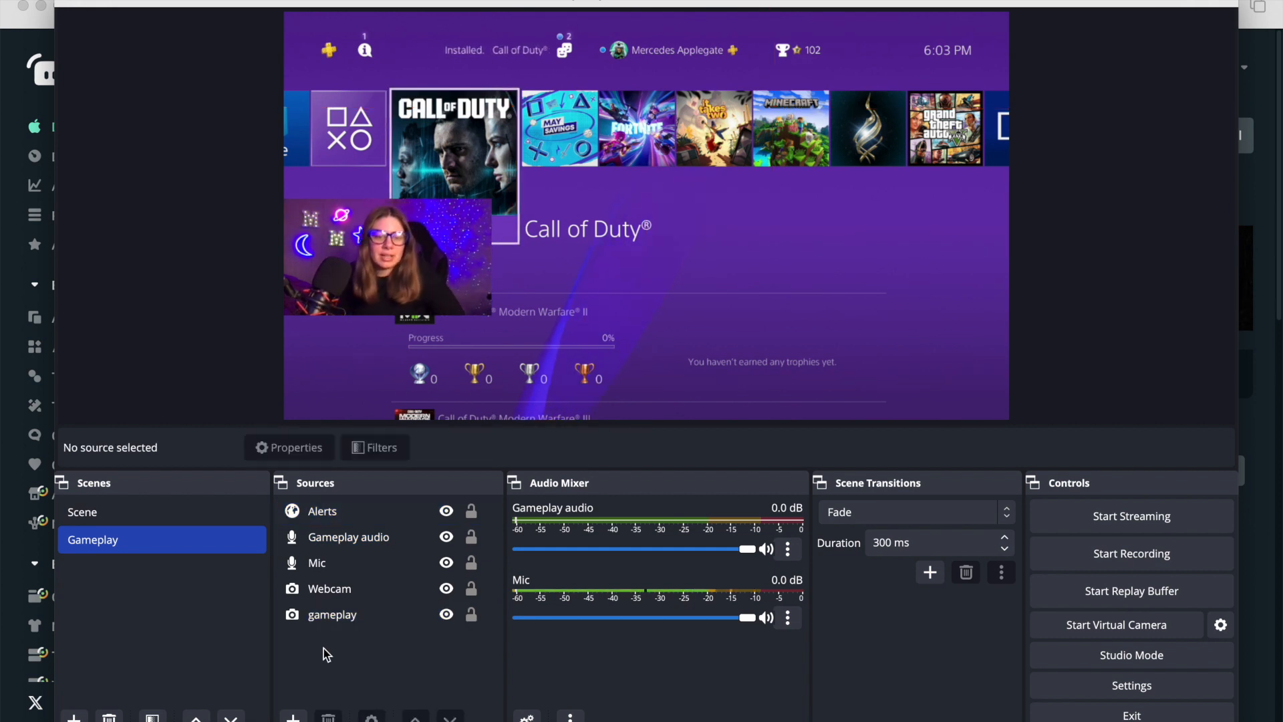